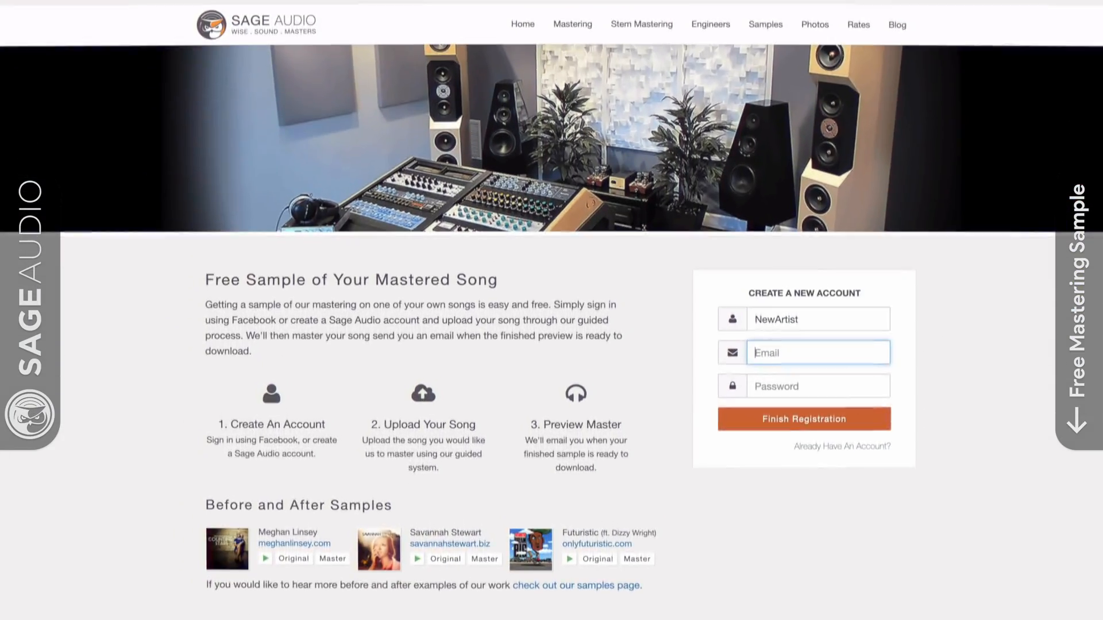
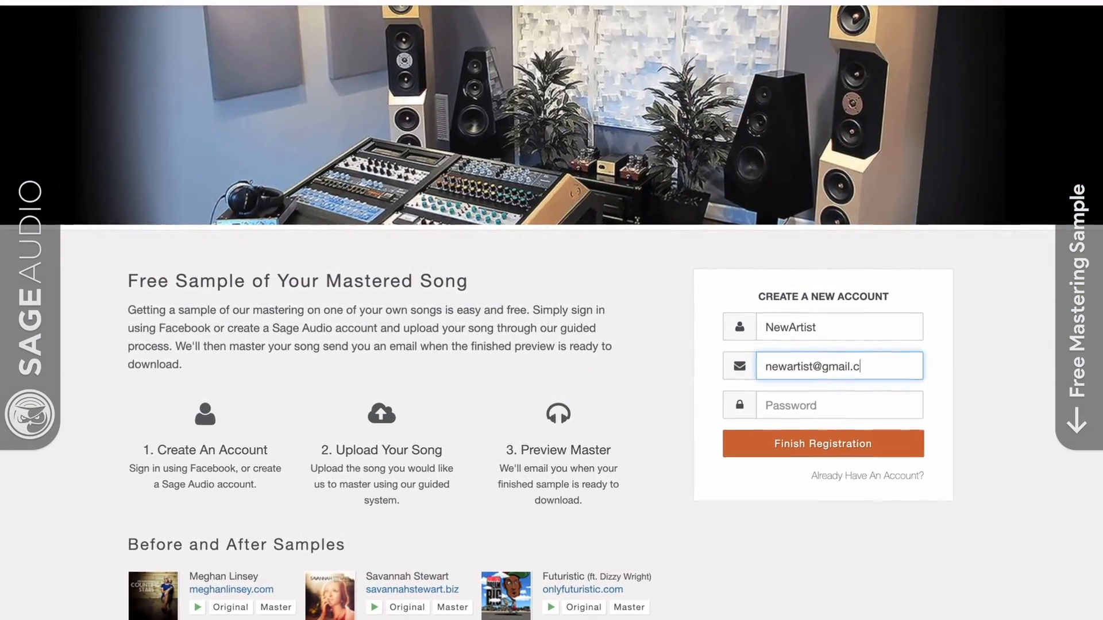
Enter the artist's e-mail address and the account password in the new account registration form
{"action": "key", "text": "Tab"}
{"action": "type", "text": "abc"}
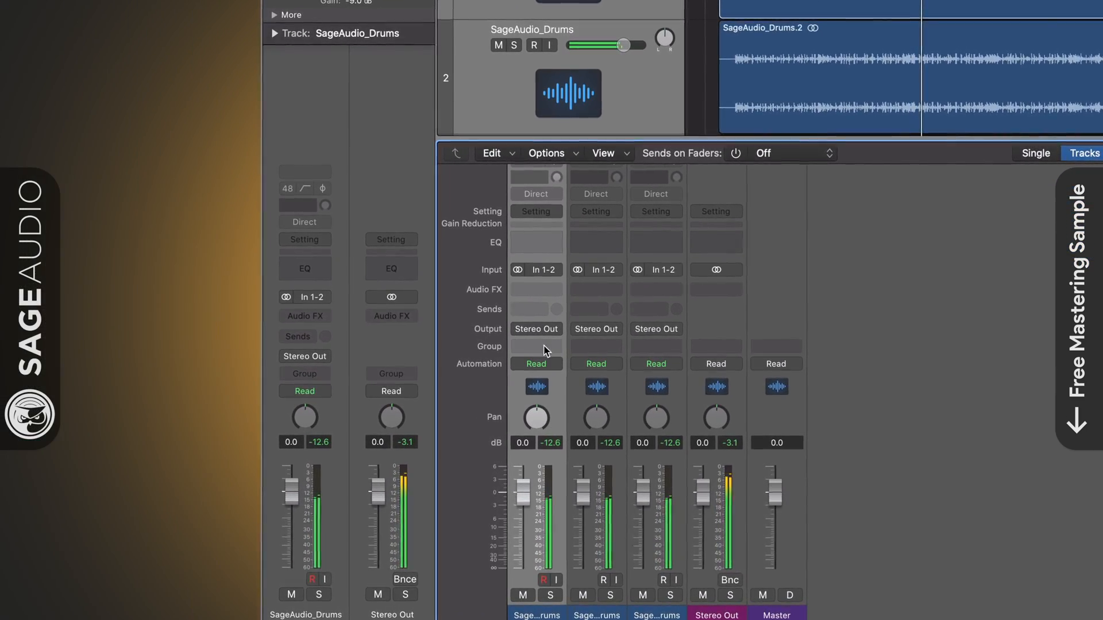
Route the output of the first drum track to Bus 1
{"action": "left_click", "coordinate": [544, 332]}
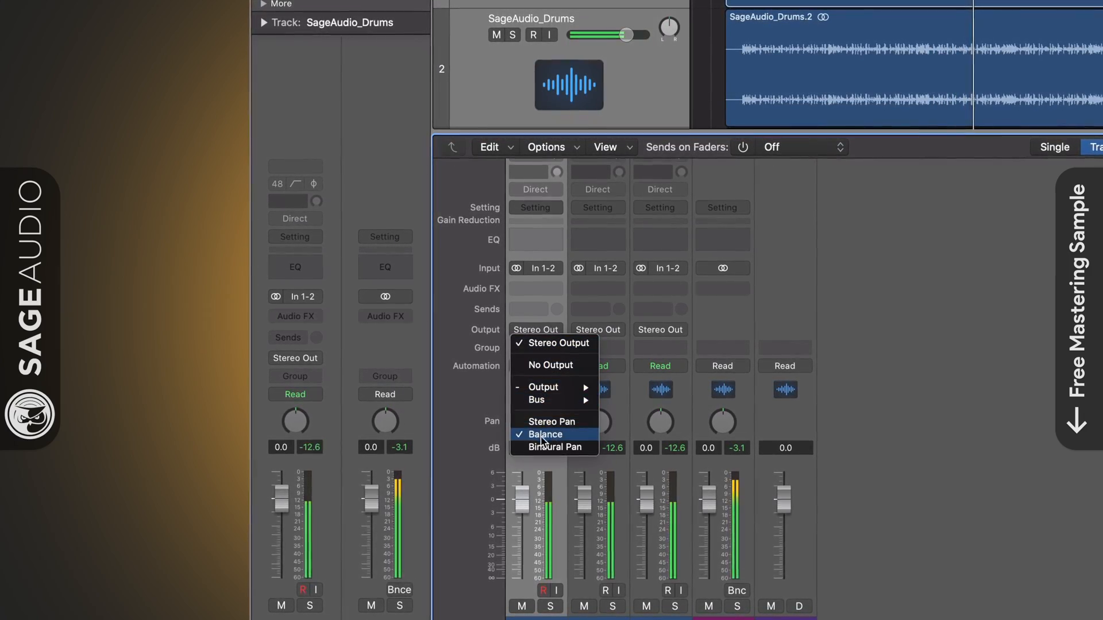
{"action": "mouse_move", "coordinate": [537, 402]}
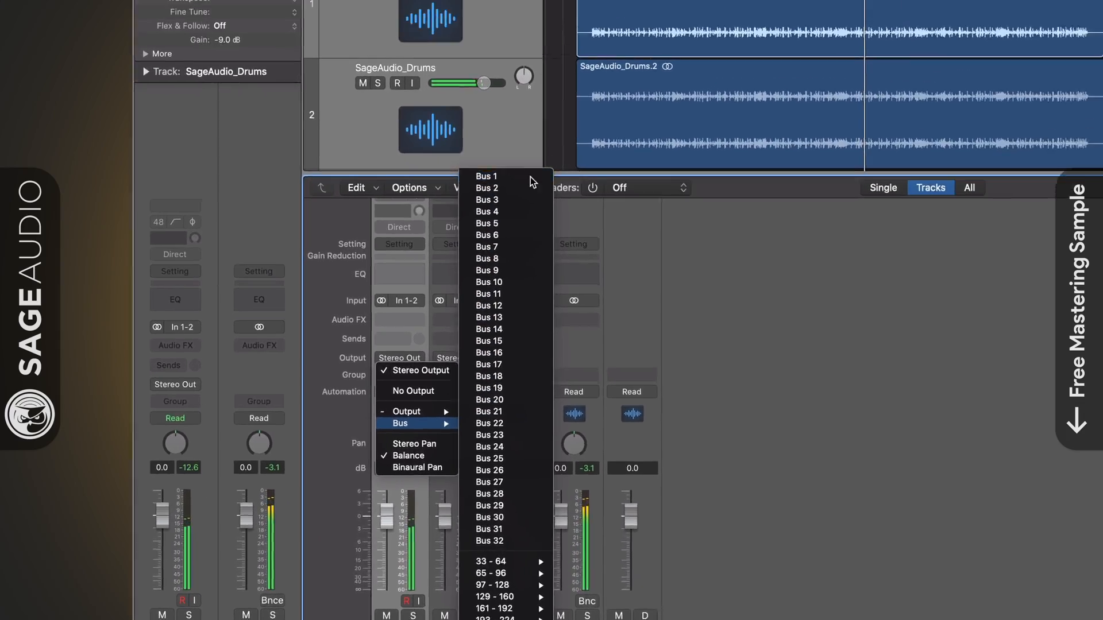
{"action": "left_click", "coordinate": [684, 125]}
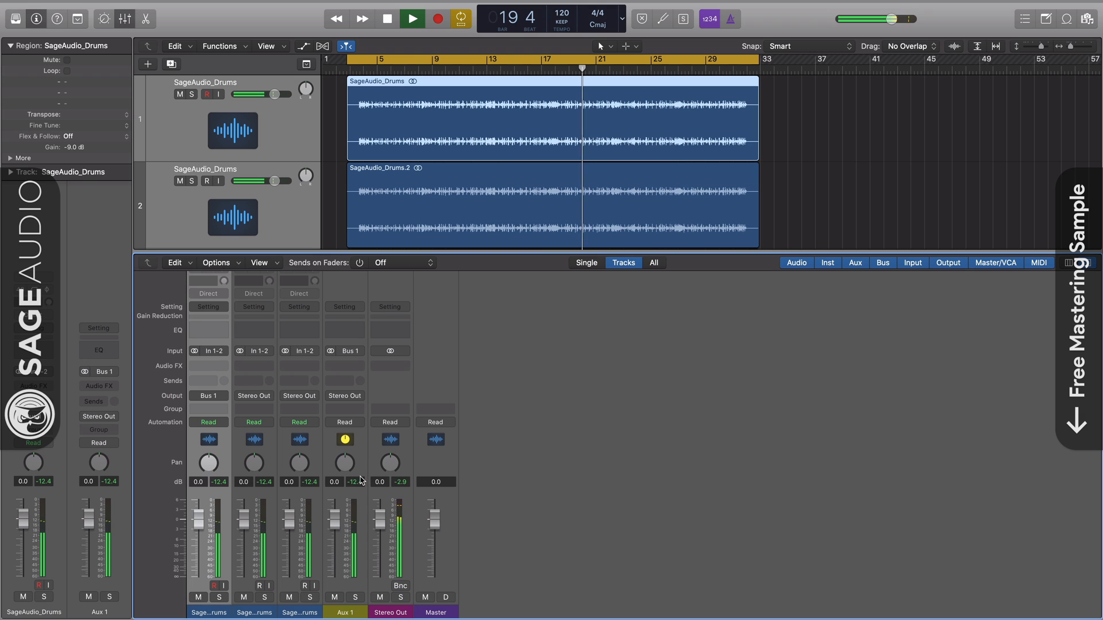
Select the second and third drum channels together and route their outputs to Bus 1
{"action": "left_click", "coordinate": [346, 566]}
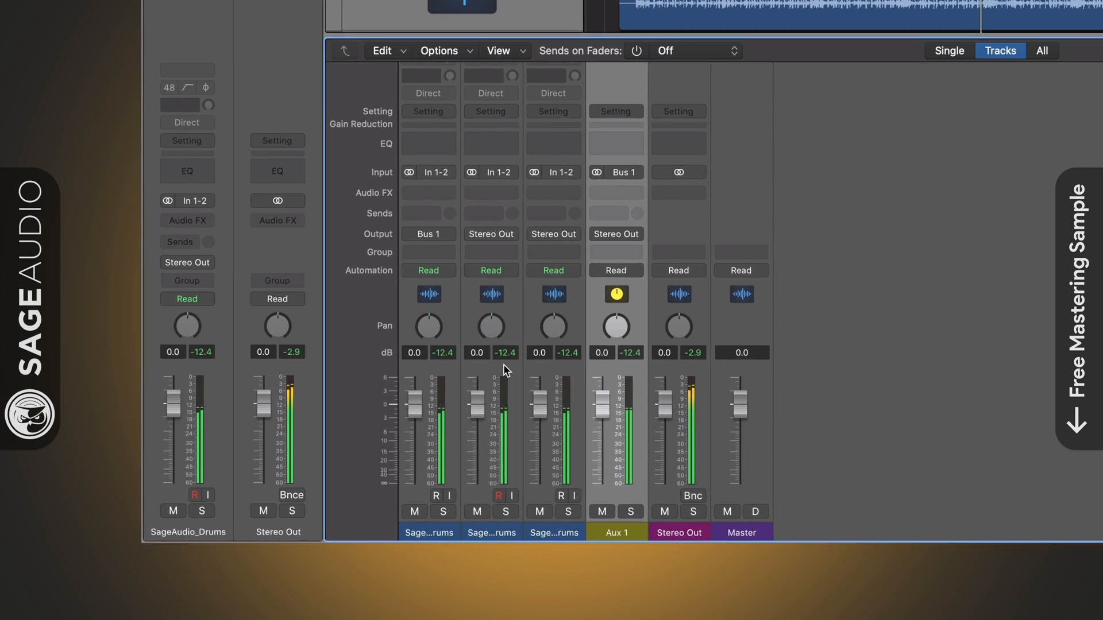
{"action": "left_click_drag", "start_coordinate": [440, 396], "coordinate": [481, 373]}
{"action": "left_click", "coordinate": [502, 228]}
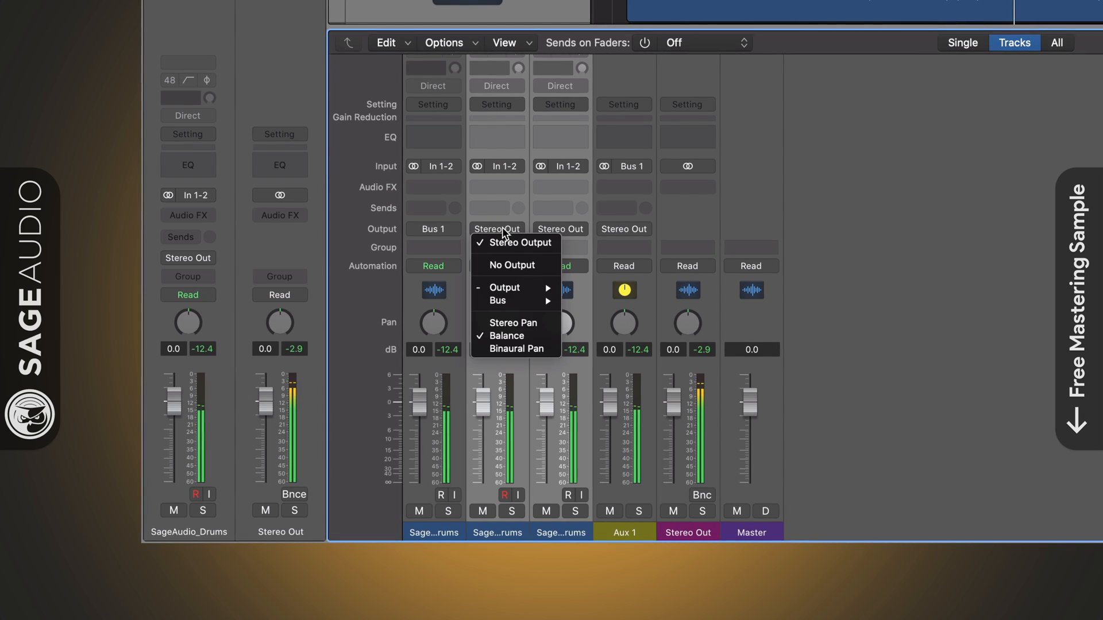
{"action": "mouse_move", "coordinate": [514, 294]}
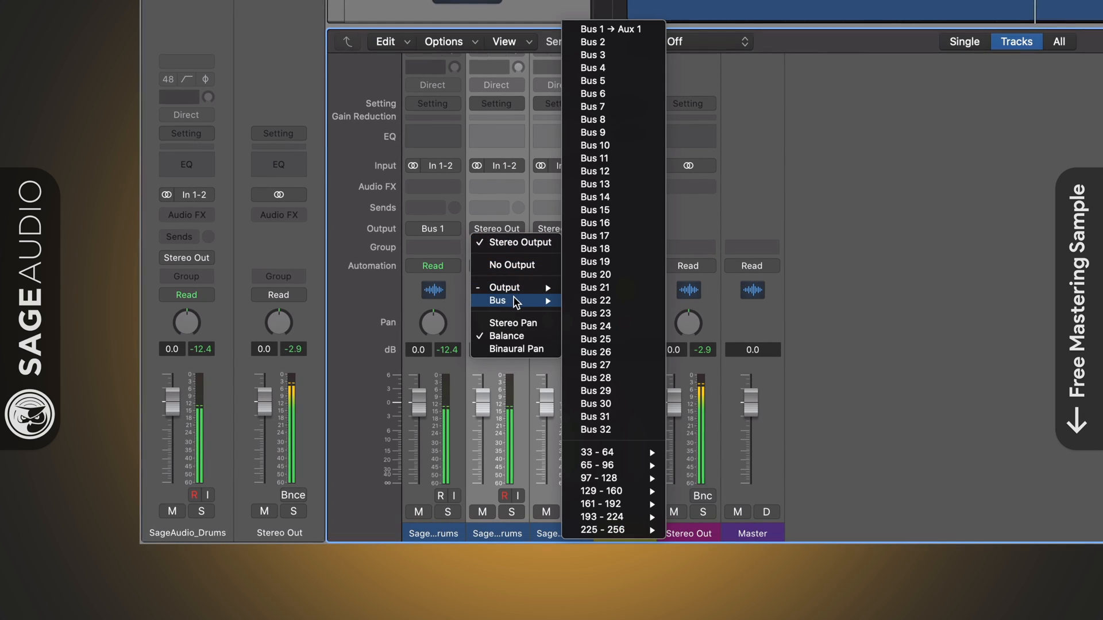
{"action": "left_click", "coordinate": [618, 33]}
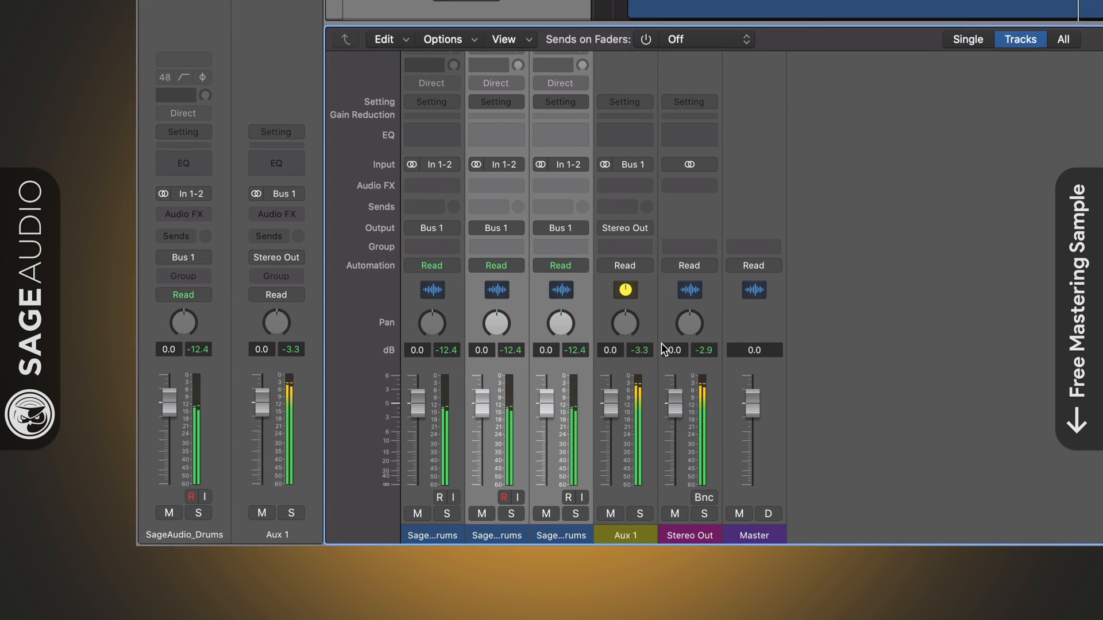
Rename the Aux 1 channel as Drum Bus and set its fader to -0.4 dB
{"action": "left_click", "coordinate": [628, 536]}
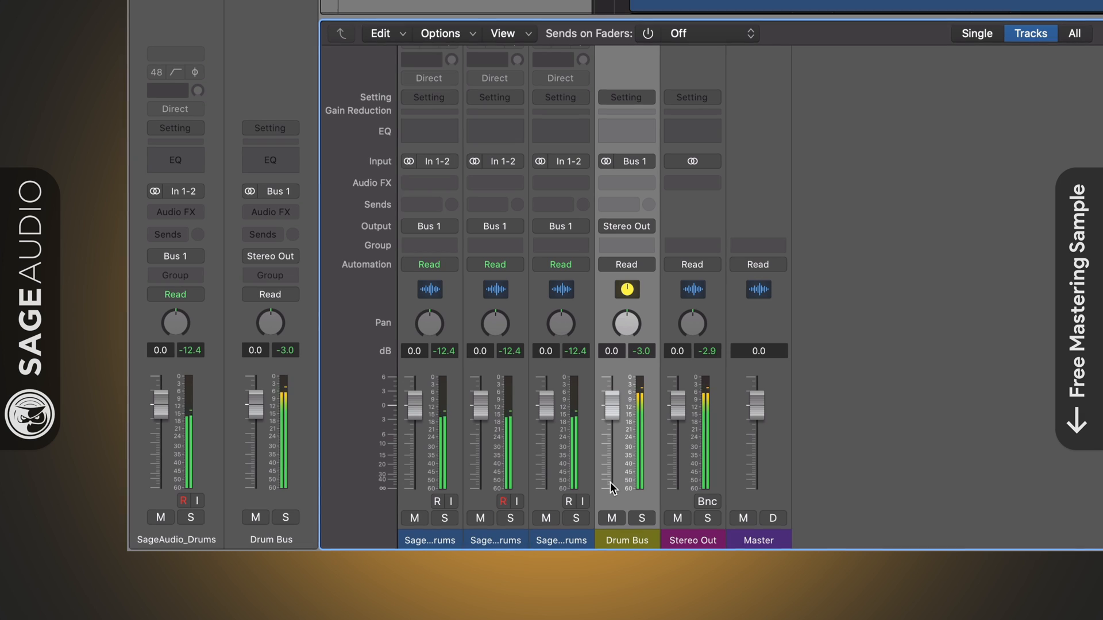
{"action": "left_click_drag", "start_coordinate": [612, 442], "coordinate": [612, 449]}
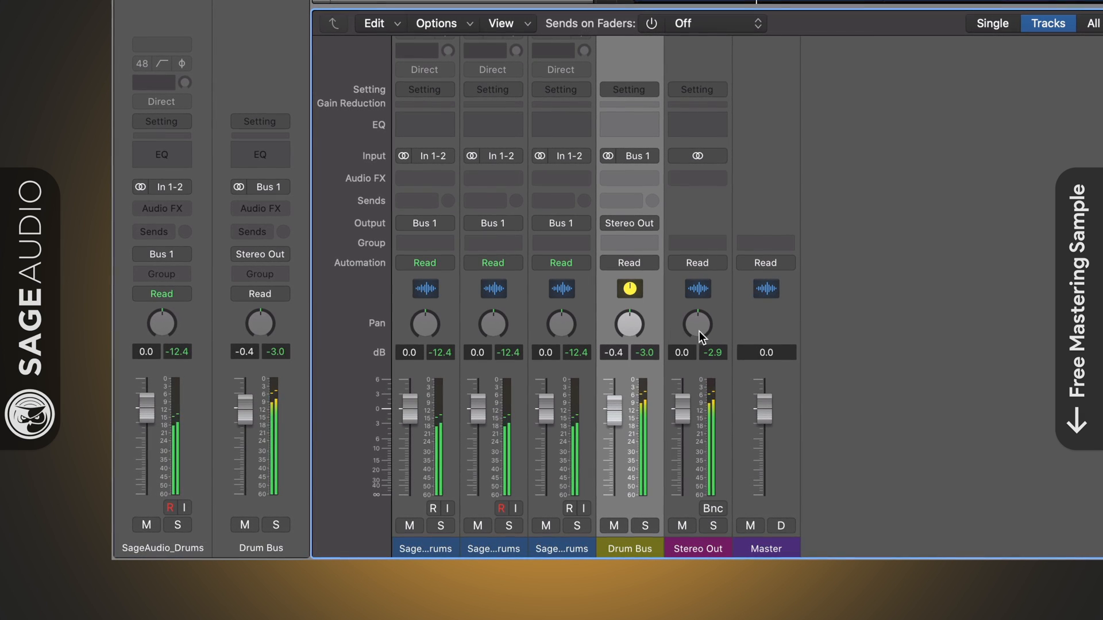
{"action": "left_click", "coordinate": [715, 327]}
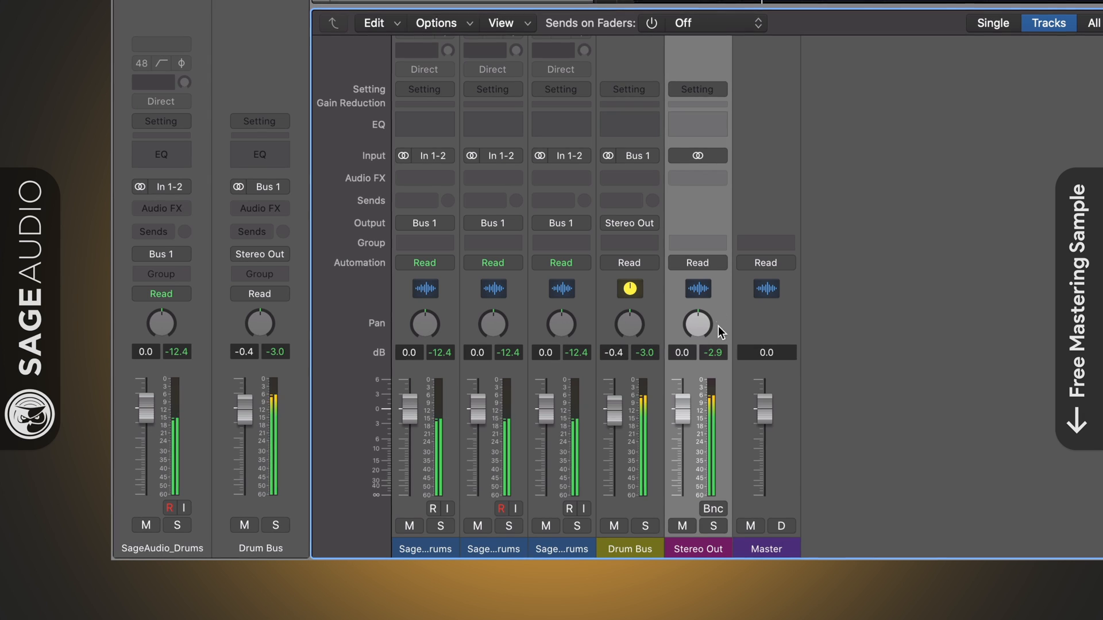
{"action": "left_click", "coordinate": [653, 368]}
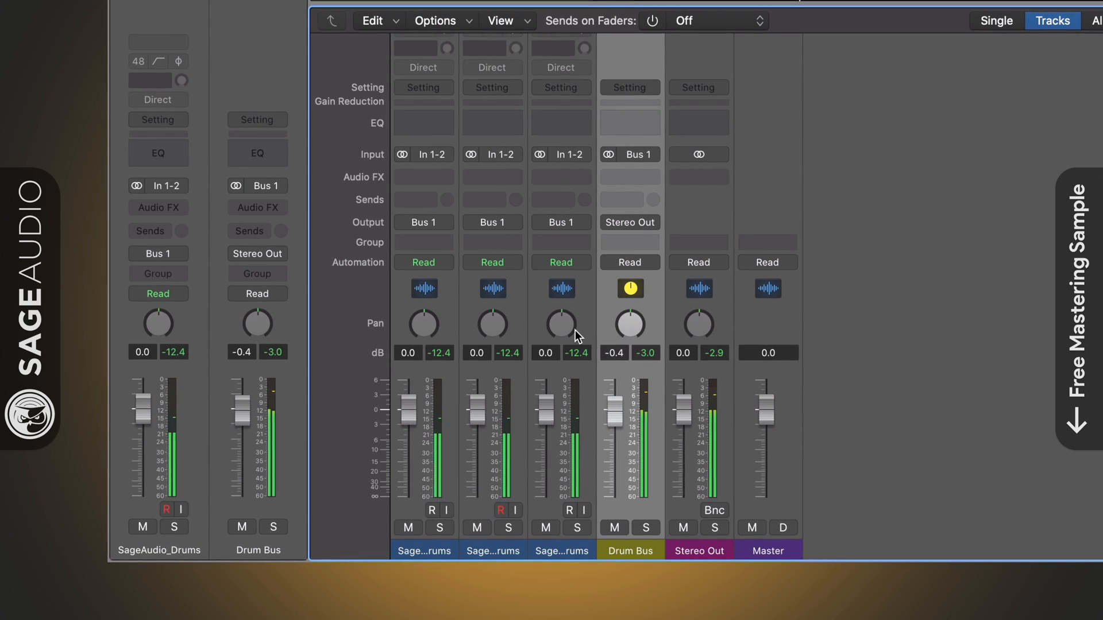
{"action": "left_click_drag", "start_coordinate": [433, 373], "coordinate": [550, 368]}
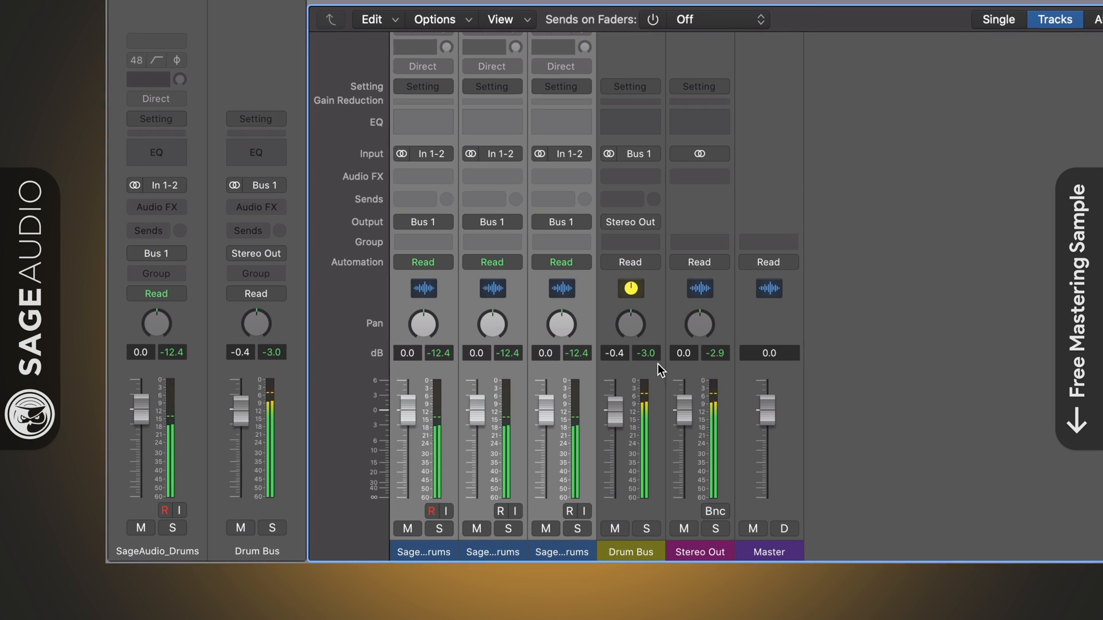
{"action": "left_click", "coordinate": [681, 370]}
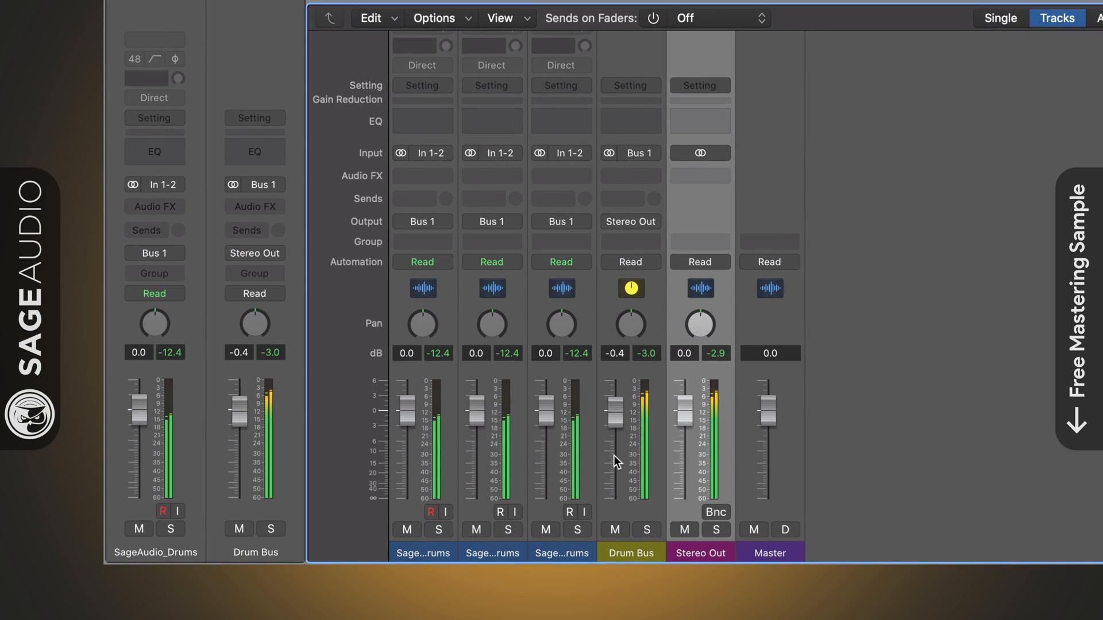
Lower the Drum Bus fader to -29.5 dB, then raise it back to about 0 dB
{"action": "left_click", "coordinate": [615, 530]}
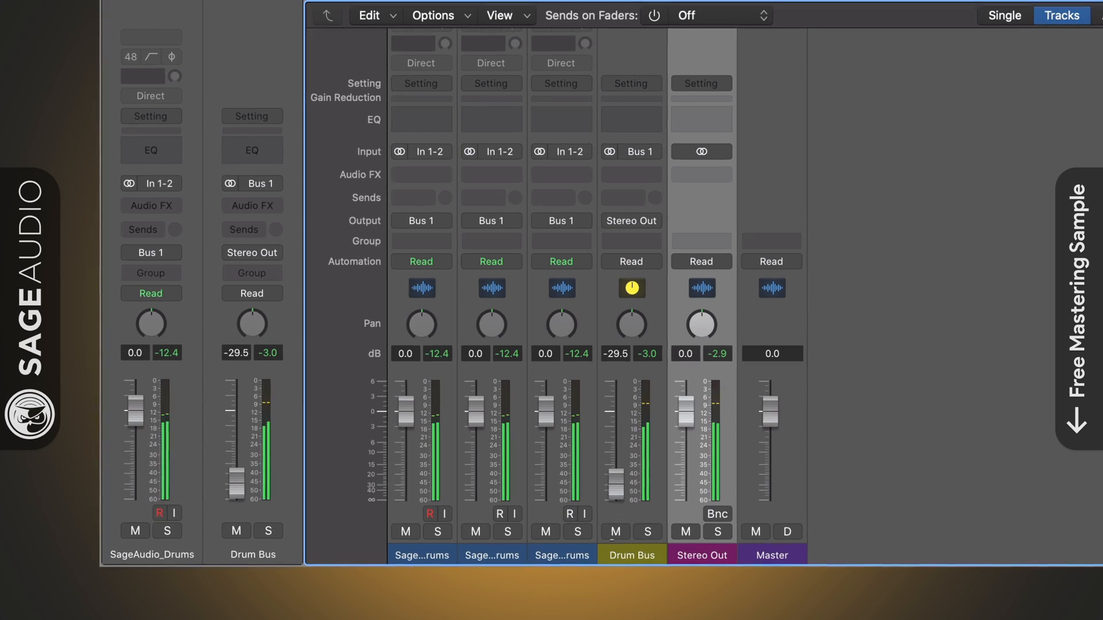
{"action": "left_click_drag", "start_coordinate": [616, 485], "coordinate": [616, 411]}
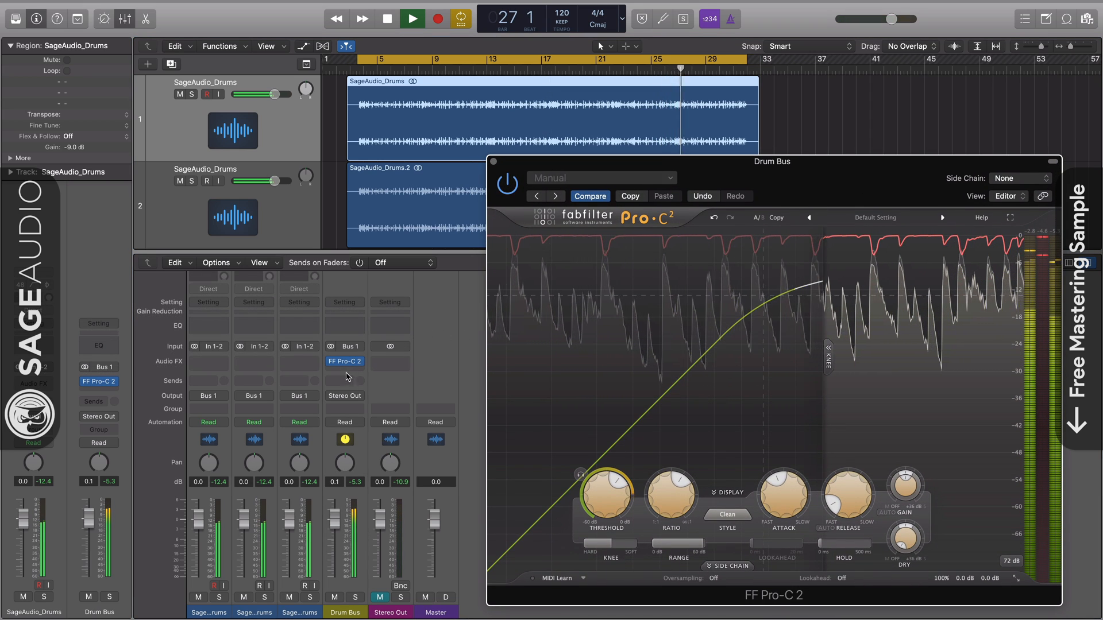
Bring the Drum Bus channel's FF Pro-C 2 compressor into focus and lengthen its release time
{"action": "left_click", "coordinate": [346, 372]}
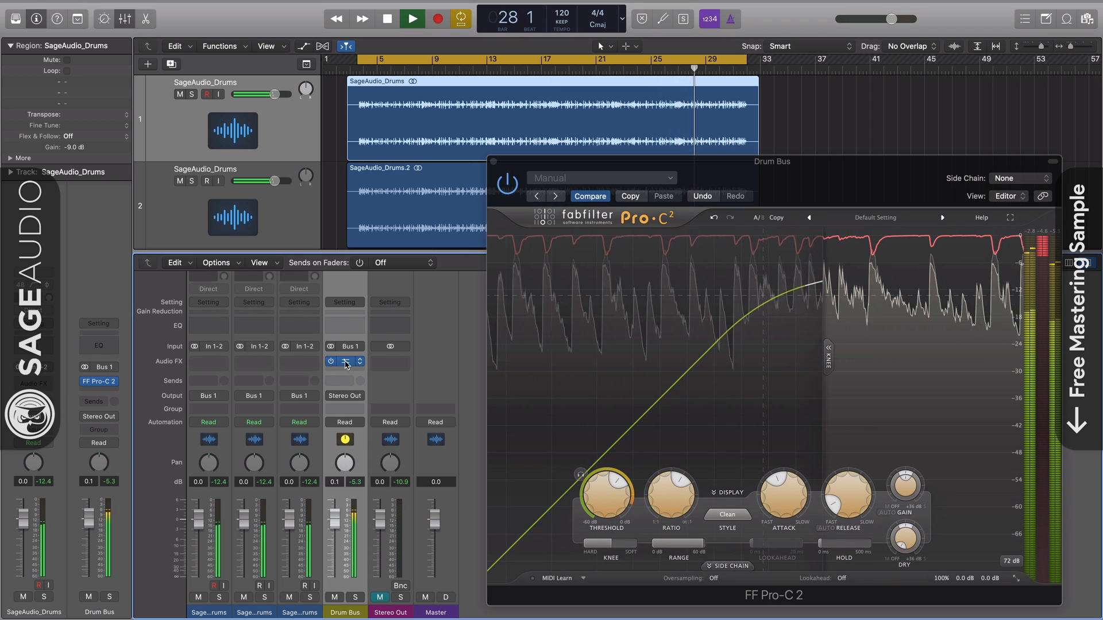
{"action": "left_click", "coordinate": [807, 191]}
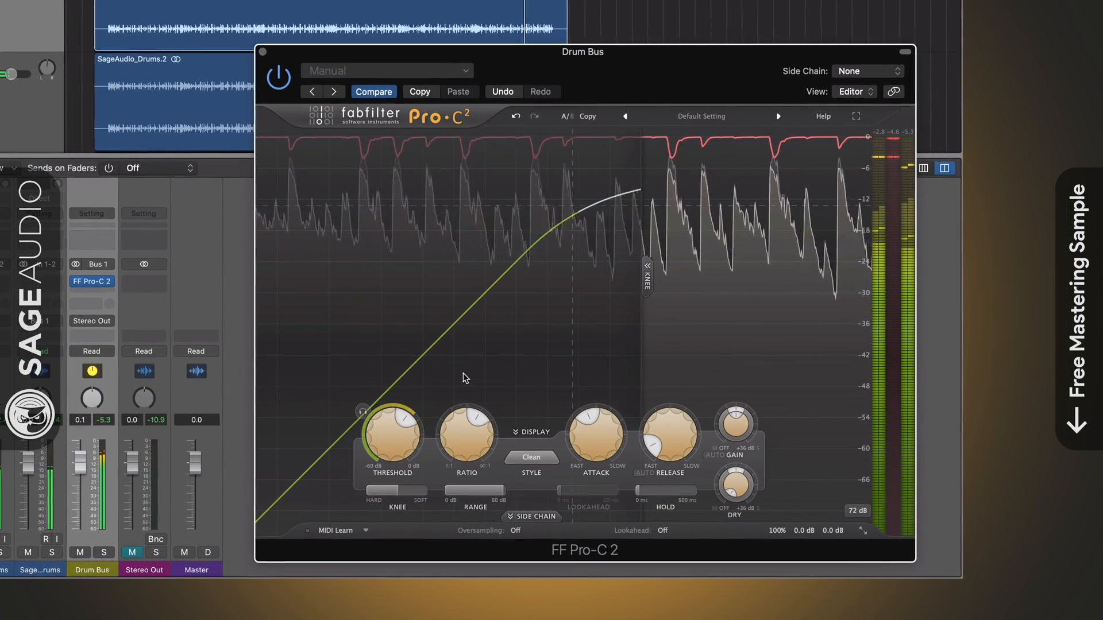
{"action": "mouse_move", "coordinate": [610, 445]}
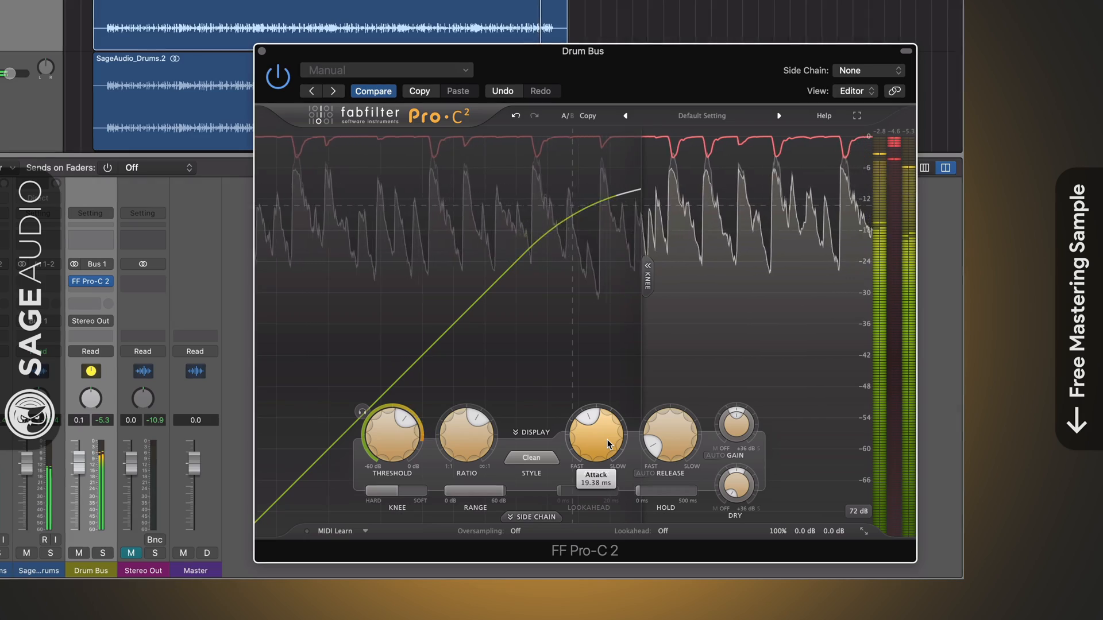
{"action": "left_click_drag", "start_coordinate": [654, 443], "coordinate": [657, 429]}
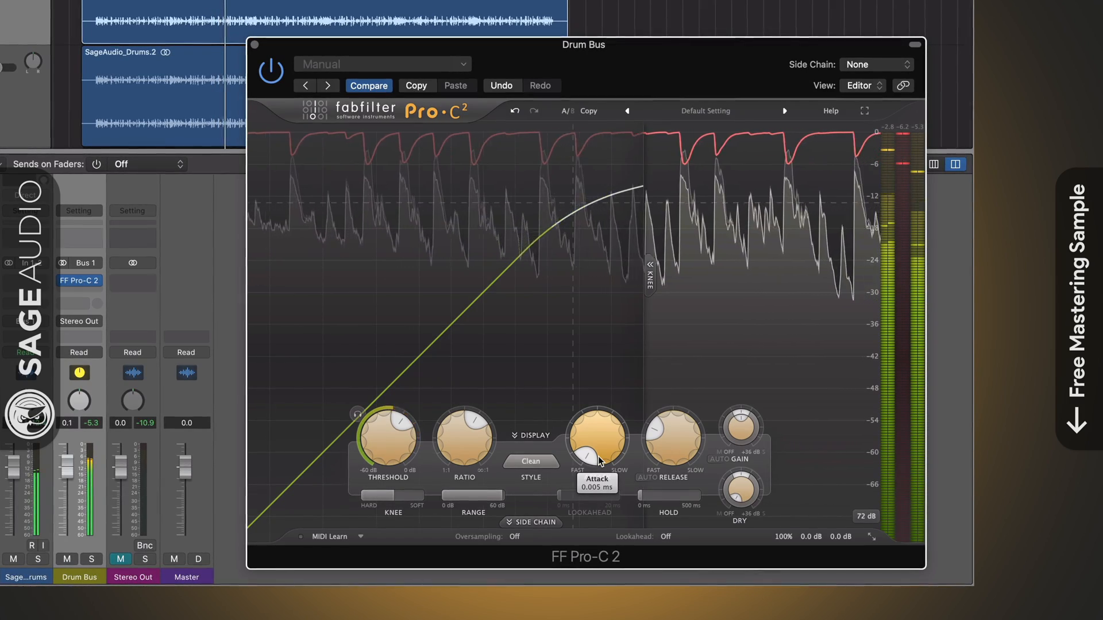
Shorten the compressor's release time and set its attack to 42.12 ms
{"action": "mouse_move", "coordinate": [669, 438]}
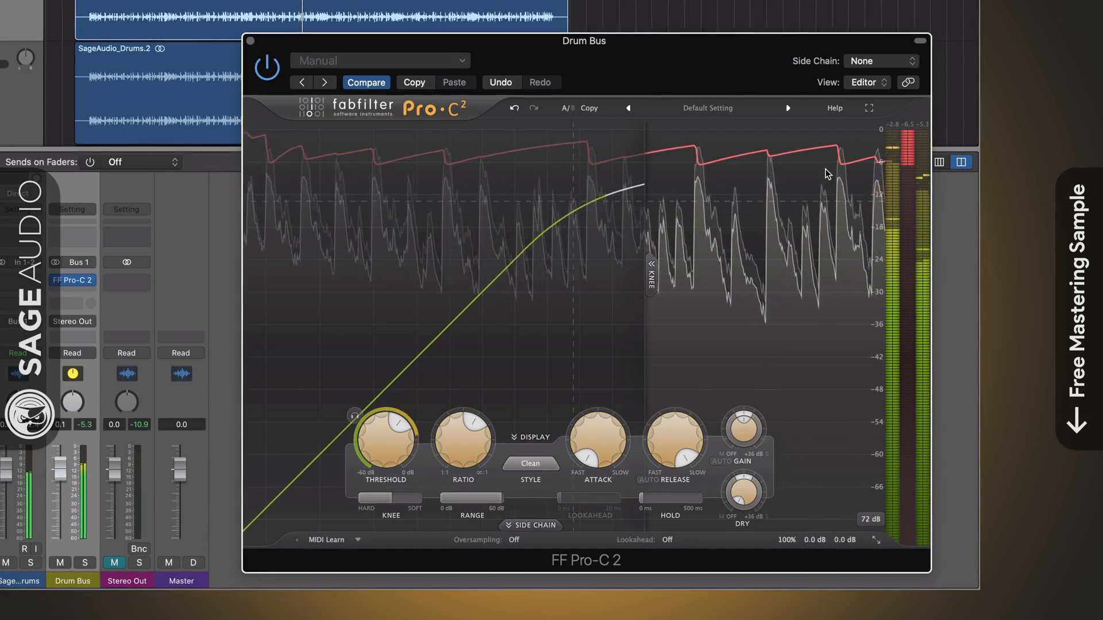
{"action": "mouse_move", "coordinate": [687, 459]}
{"action": "left_mouse_down"}
{"action": "mouse_move", "coordinate": [695, 434]}
{"action": "mouse_move", "coordinate": [663, 421]}
{"action": "mouse_move", "coordinate": [654, 450]}
{"action": "mouse_move", "coordinate": [678, 445]}
{"action": "left_mouse_up"}
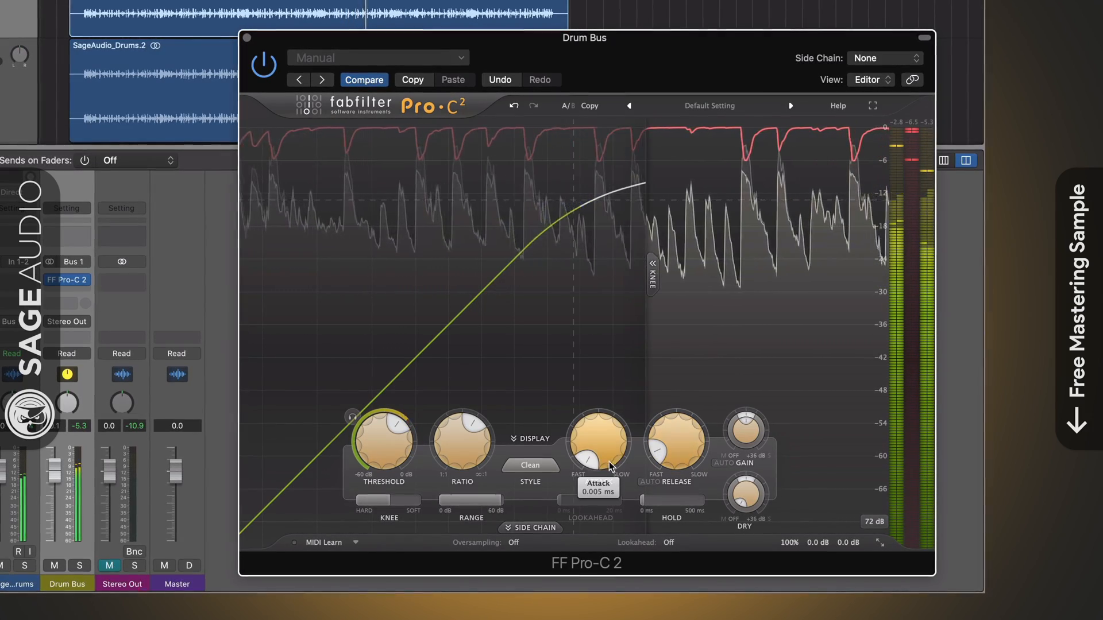
{"action": "left_click_drag", "start_coordinate": [592, 454], "coordinate": [591, 431]}
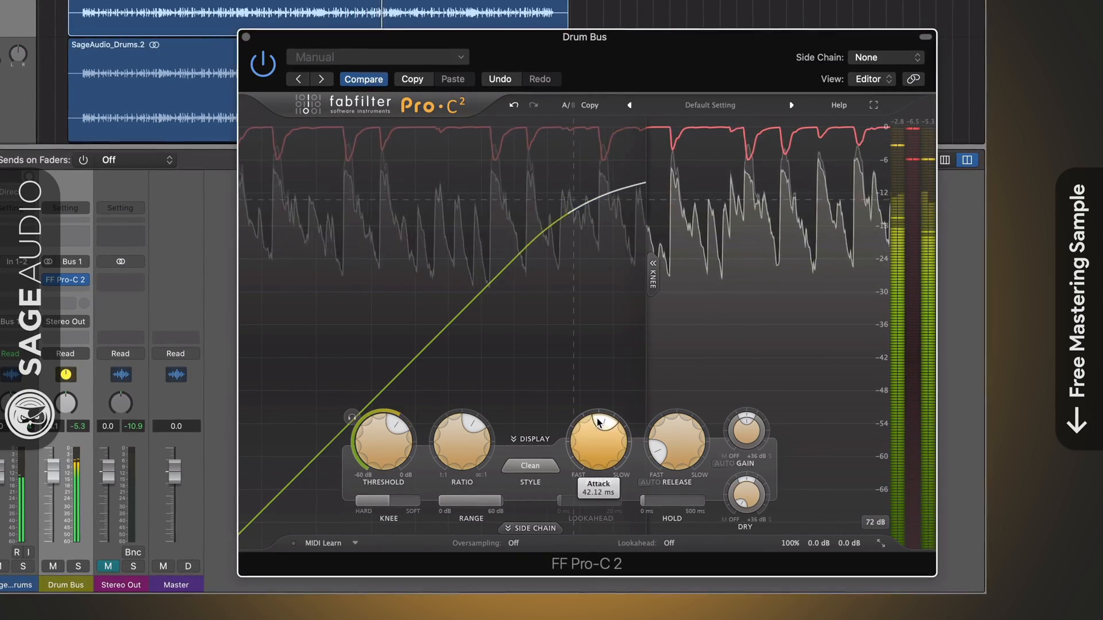
Raise the compressor's threshold to about -11.5 dB
{"action": "left_click_drag", "start_coordinate": [383, 458], "coordinate": [390, 437]}
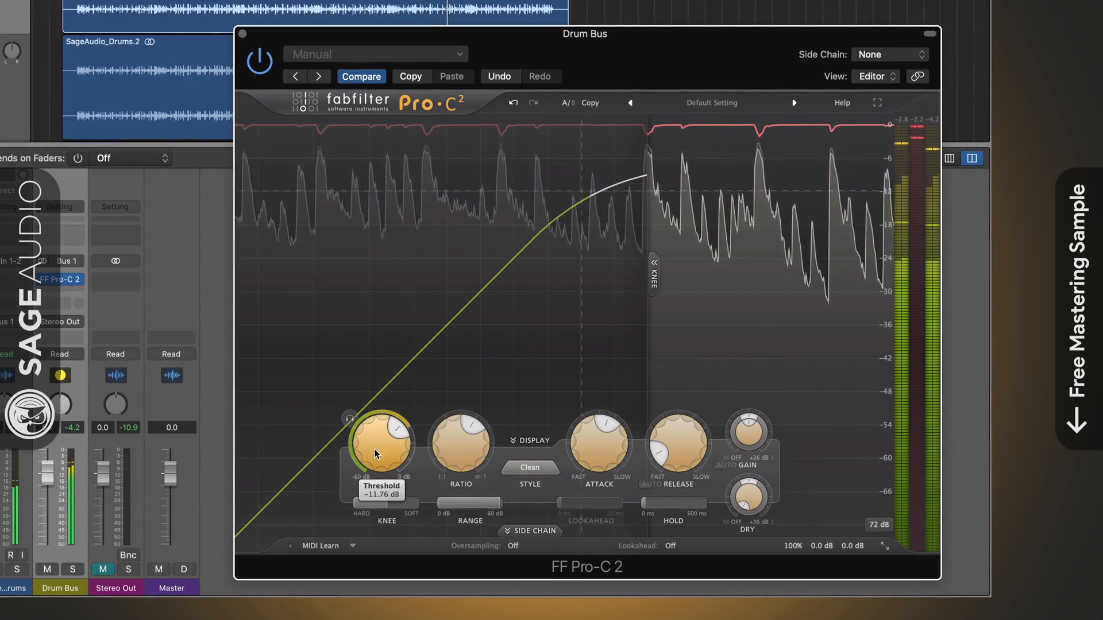
{"action": "left_click_drag", "start_coordinate": [374, 448], "coordinate": [376, 441]}
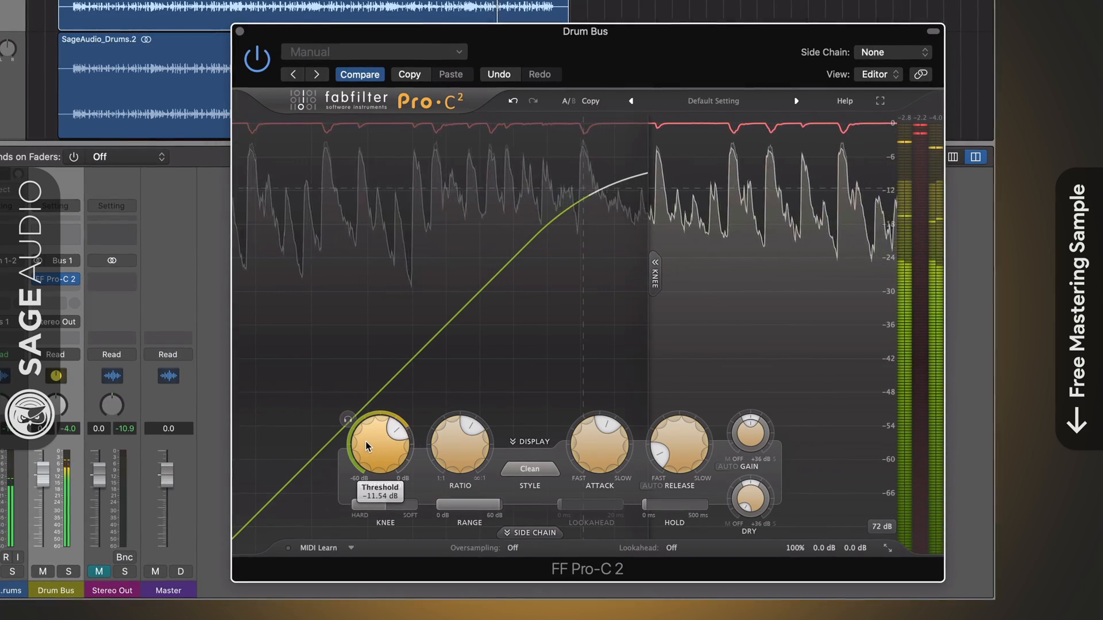
{"action": "left_click_drag", "start_coordinate": [370, 444], "coordinate": [376, 418]}
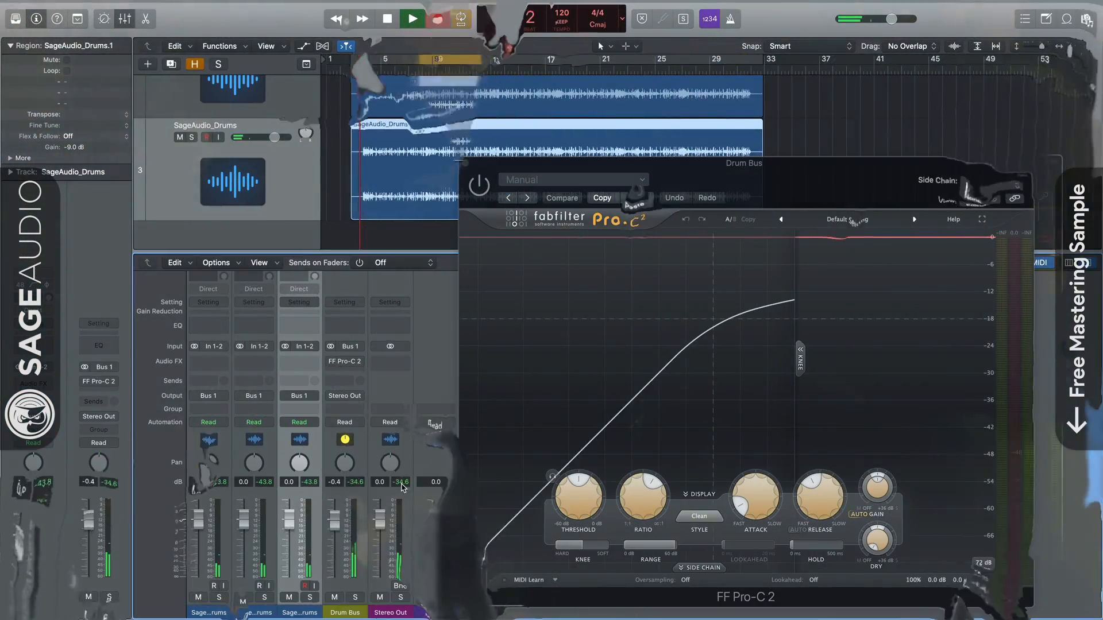
Turn on the bypassed FF Pro-C 2 compressor on the Drum Bus and raise its threshold
{"action": "left_click", "coordinate": [680, 168]}
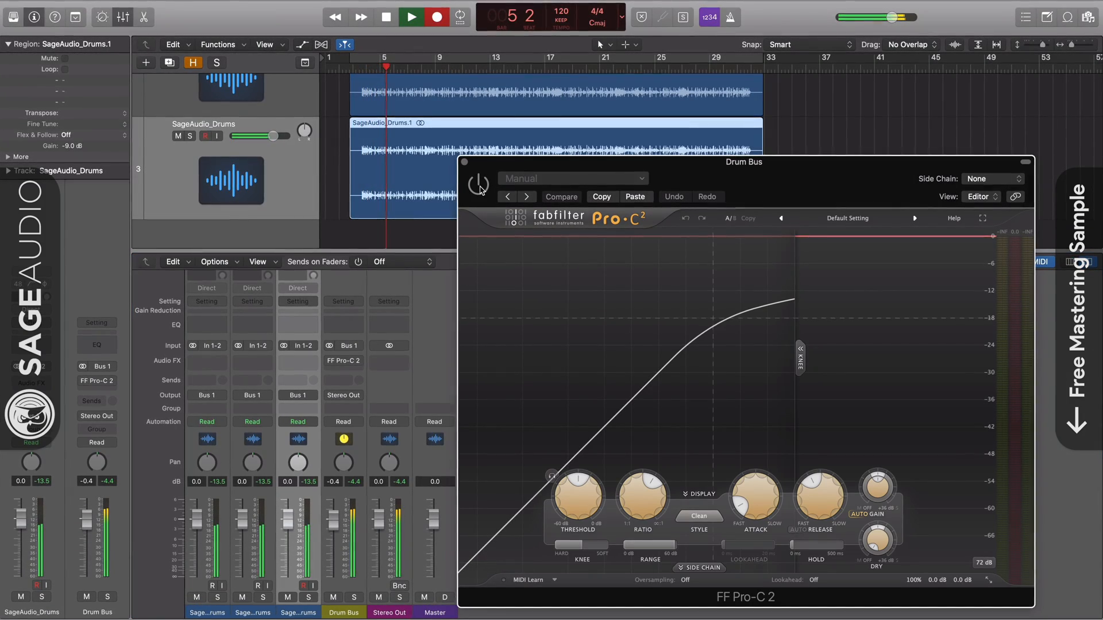
{"action": "left_click", "coordinate": [479, 185]}
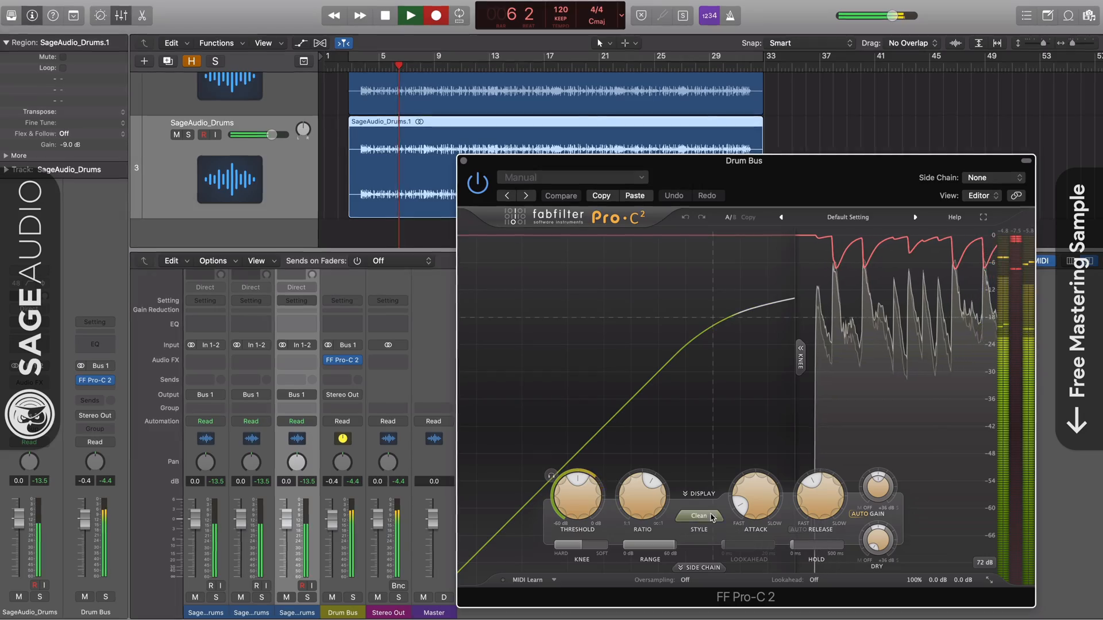
{"action": "left_click_drag", "start_coordinate": [577, 496], "coordinate": [584, 448]}
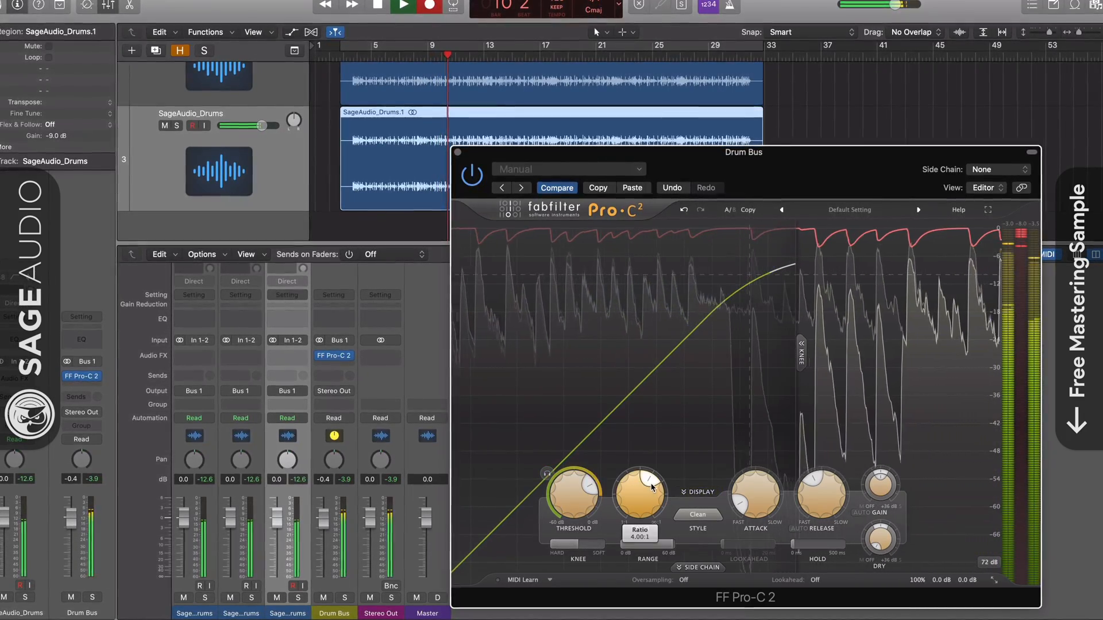
Try the Classic compression style, switch to the Bus style, and set the release to 478.3 ms
{"action": "left_click", "coordinate": [679, 513]}
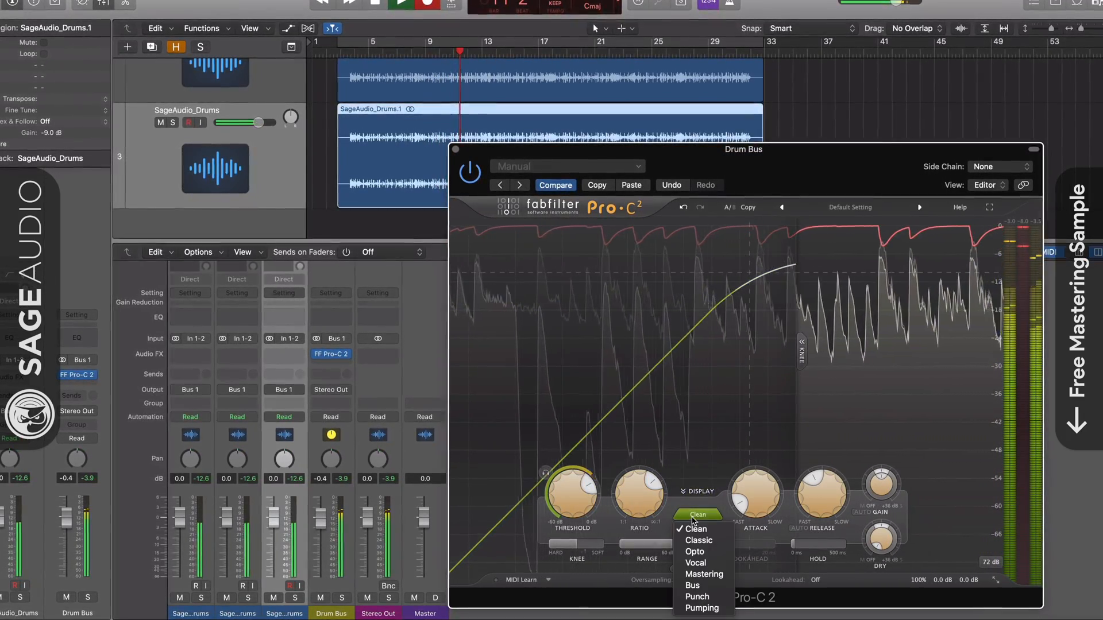
{"action": "left_click", "coordinate": [691, 540]}
{"action": "left_click", "coordinate": [697, 514]}
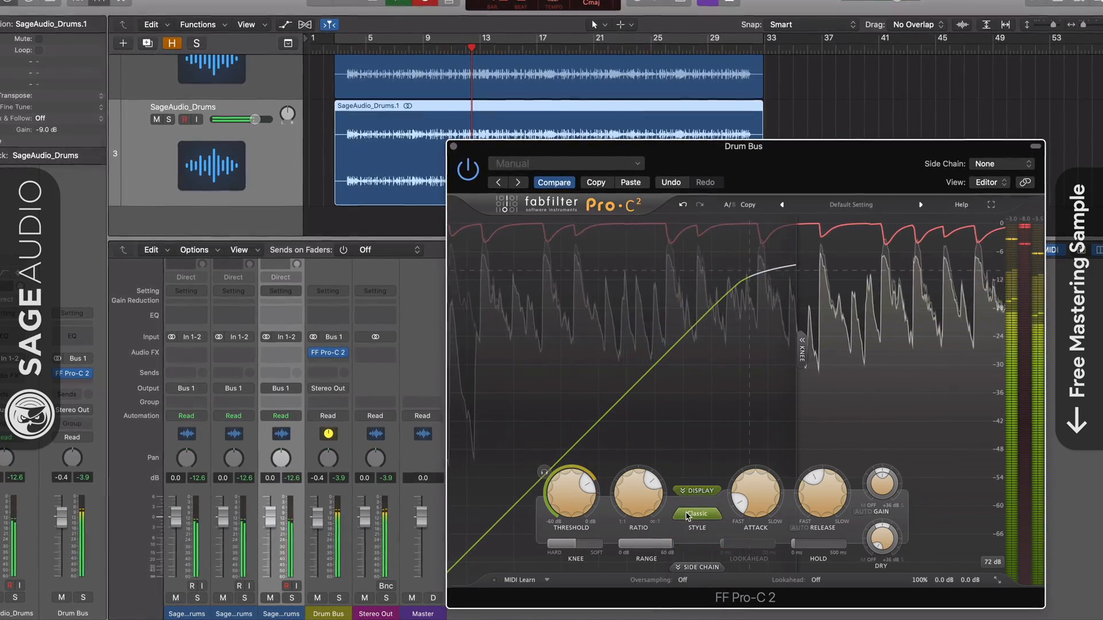
{"action": "left_click", "coordinate": [694, 584]}
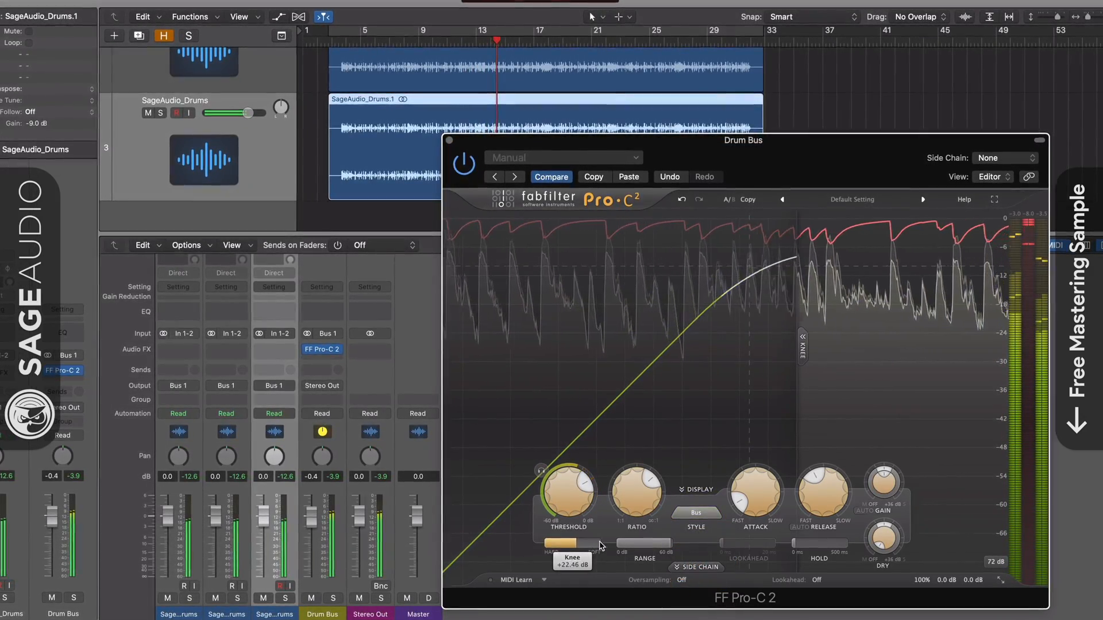
{"action": "mouse_move", "coordinate": [815, 477]}
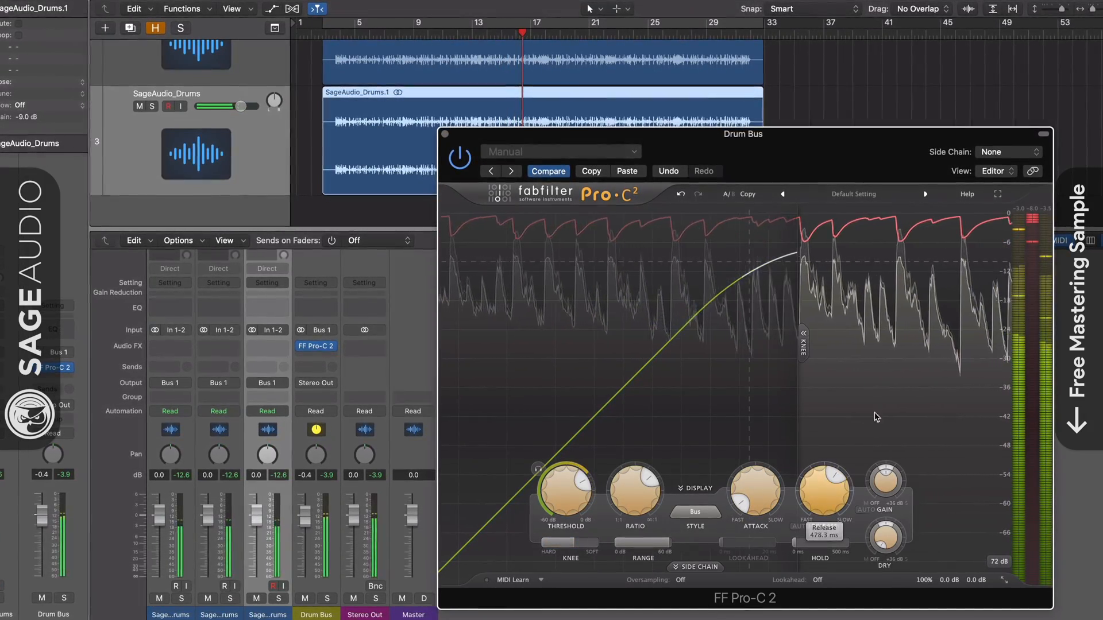
Lengthen the attack time of the Drum Bus compressor and shorten its release time to near the fast end
{"action": "mouse_move", "coordinate": [741, 504]}
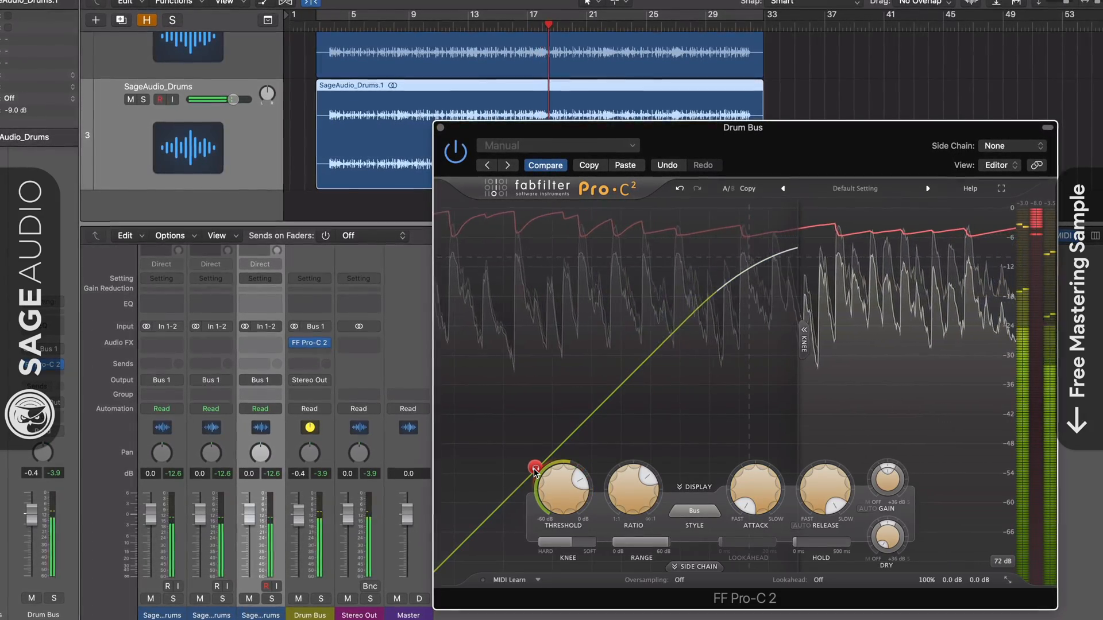
{"action": "left_click_drag", "start_coordinate": [740, 489], "coordinate": [742, 466]}
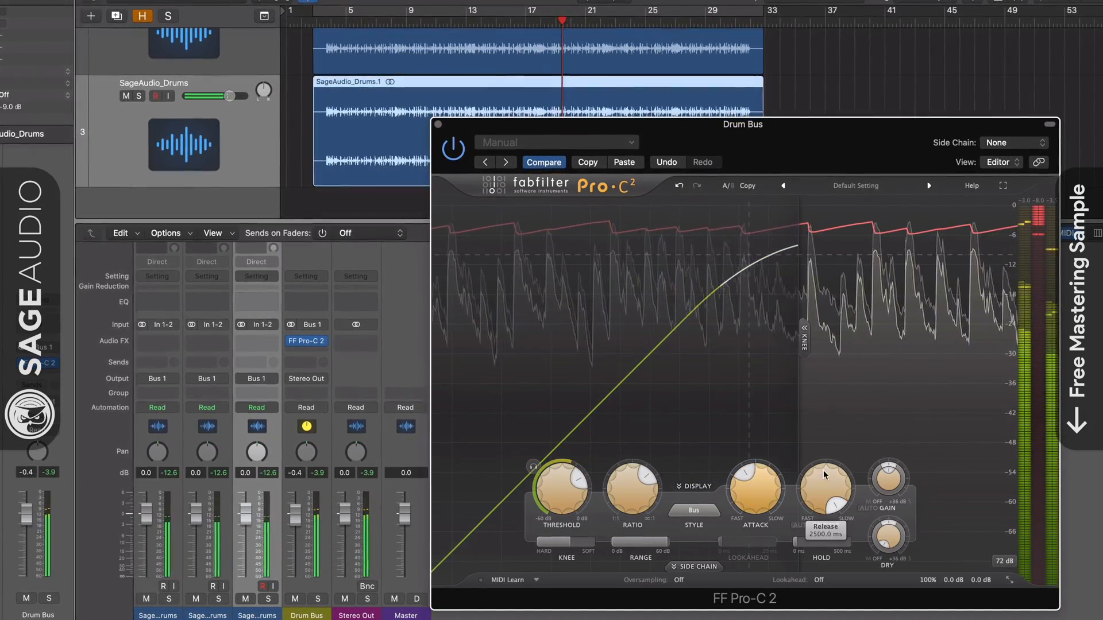
{"action": "left_click_drag", "start_coordinate": [824, 476], "coordinate": [799, 600]}
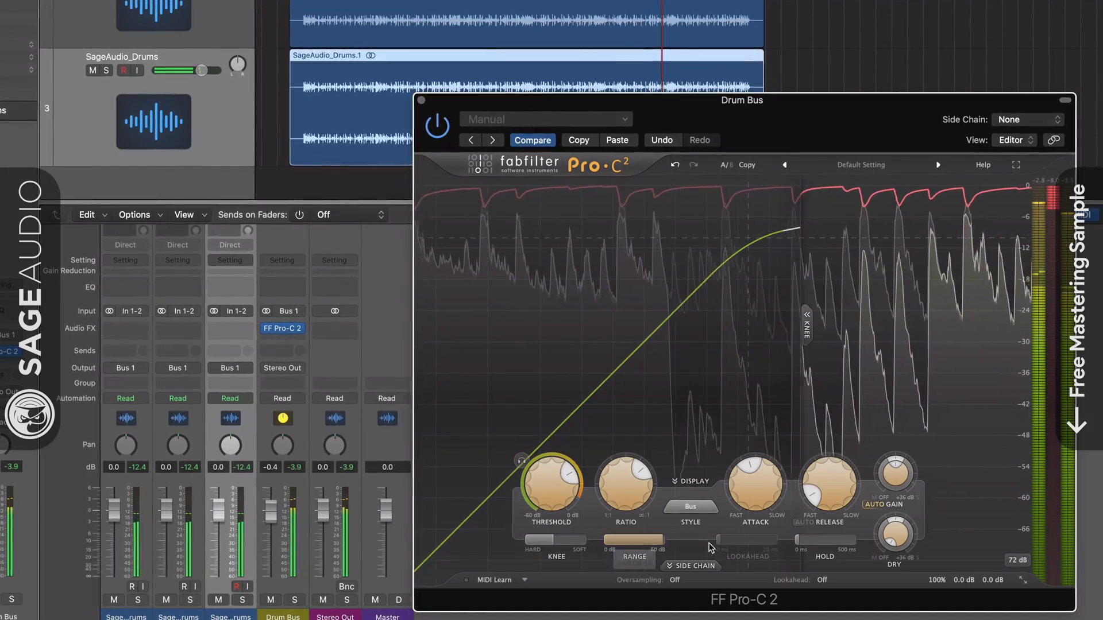
{"action": "left_click", "coordinate": [822, 580]}
{"action": "left_click", "coordinate": [827, 609]}
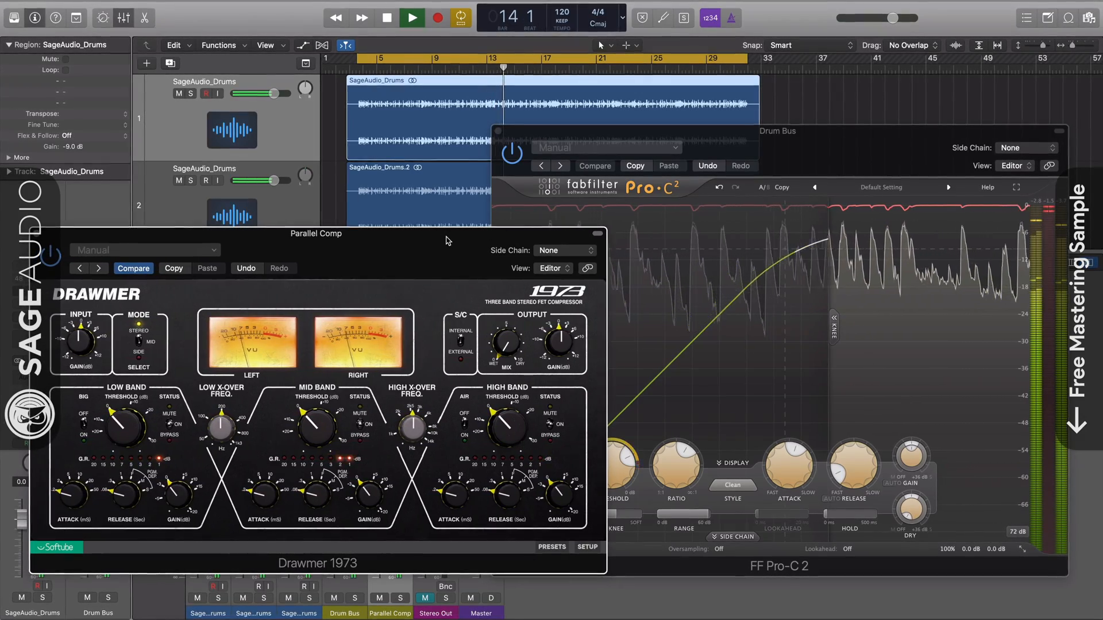
Examine the Drawmer 1973 on the Parallel Comp channel alongside the FF Pro-C 2 on the Drum Bus
{"action": "left_click", "coordinate": [579, 195]}
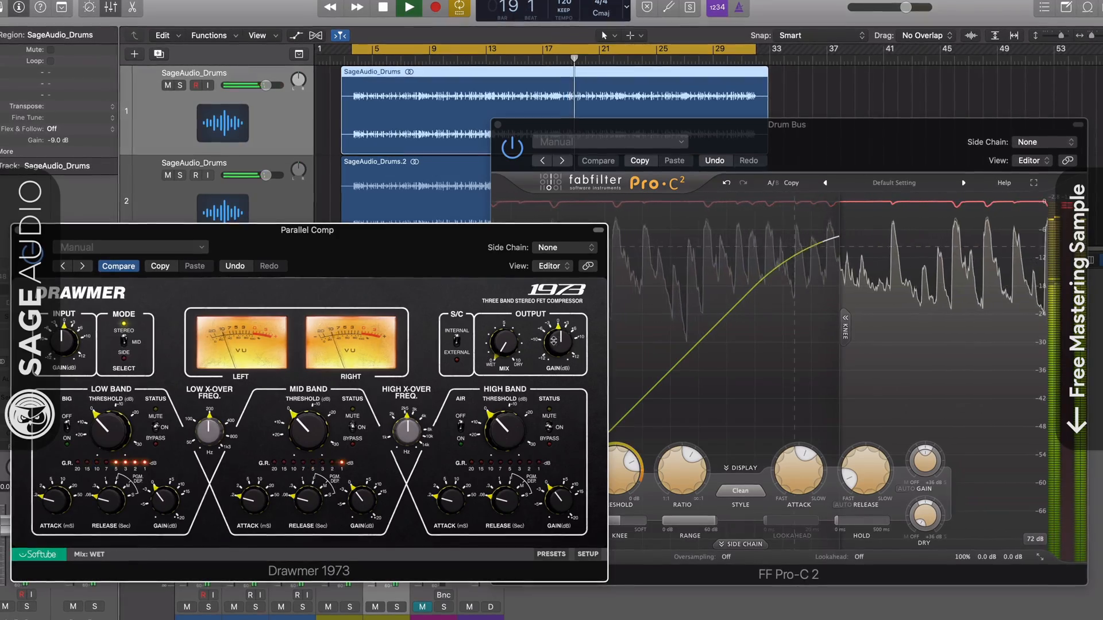
{"action": "left_click_drag", "start_coordinate": [558, 347], "coordinate": [559, 341]}
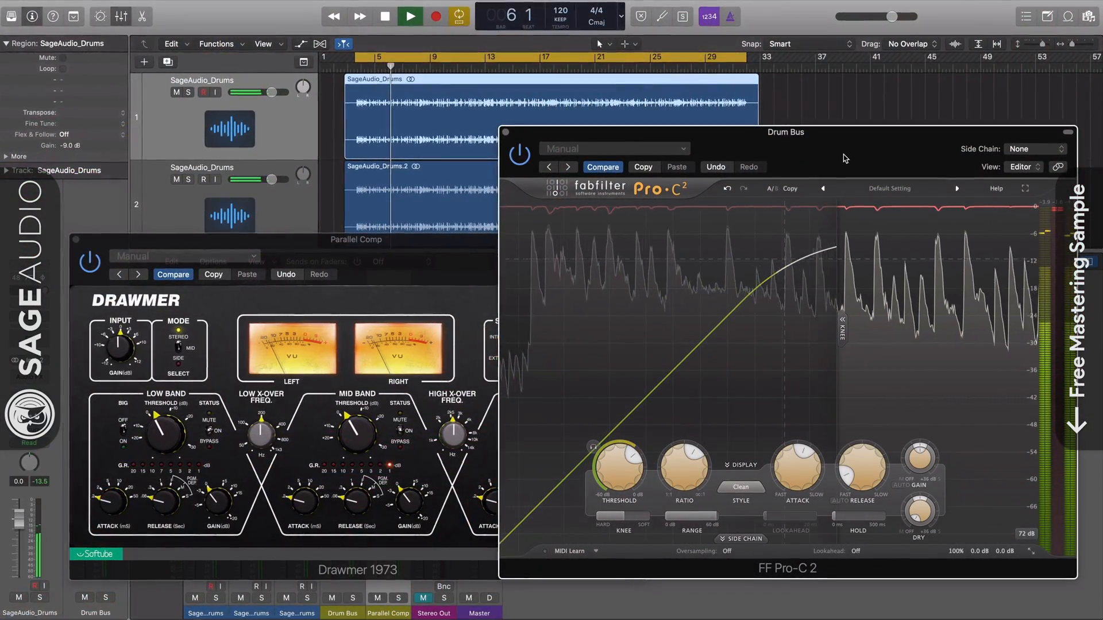
{"action": "left_click", "coordinate": [448, 252]}
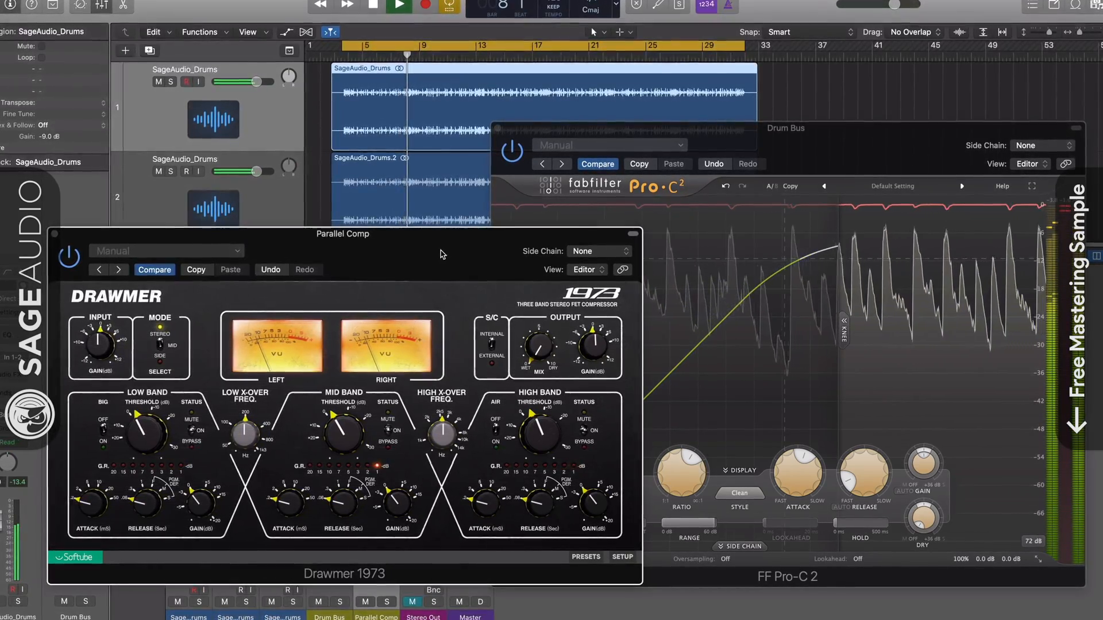
Close the Drum Bus FF Pro-C 2 window and the Parallel Comp Drawmer 1973 window
{"action": "left_click", "coordinate": [762, 176]}
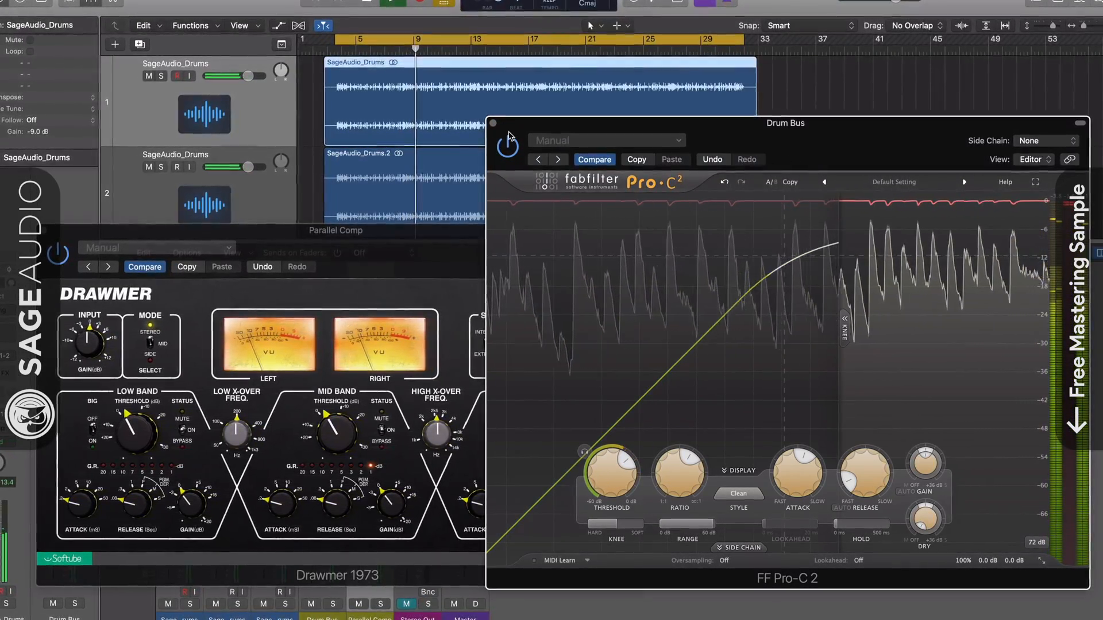
{"action": "left_click", "coordinate": [494, 125]}
{"action": "left_click_drag", "start_coordinate": [425, 254], "coordinate": [643, 184]}
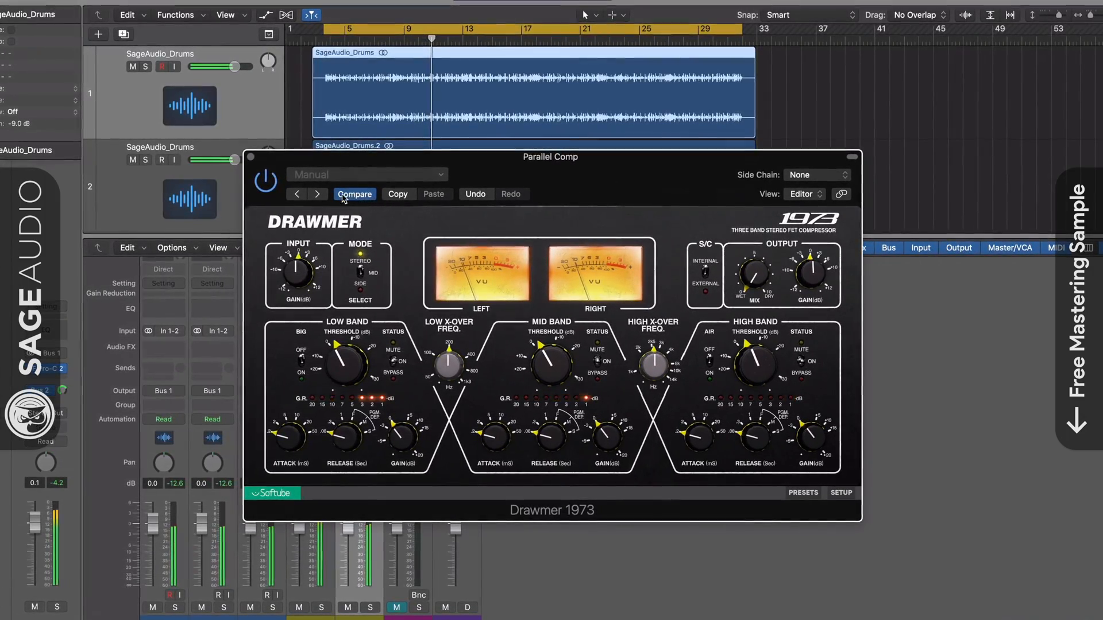
{"action": "left_click", "coordinate": [250, 157]}
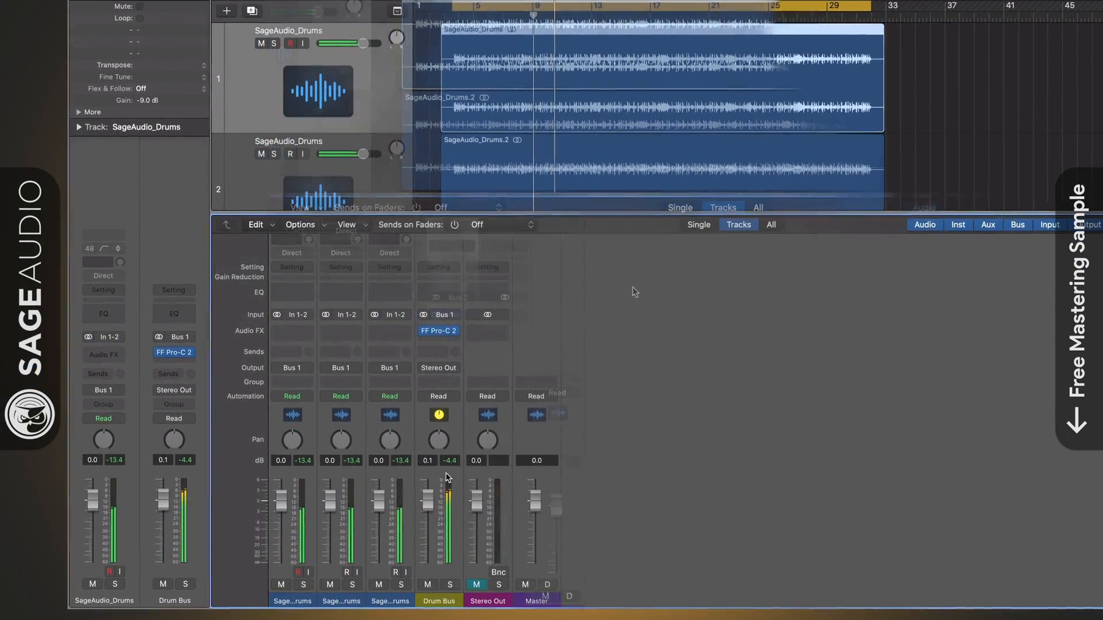
Select the three SageAudio_Drums channel strips in the mixer, and then the Drum Bus strip
{"action": "left_click", "coordinate": [454, 440]}
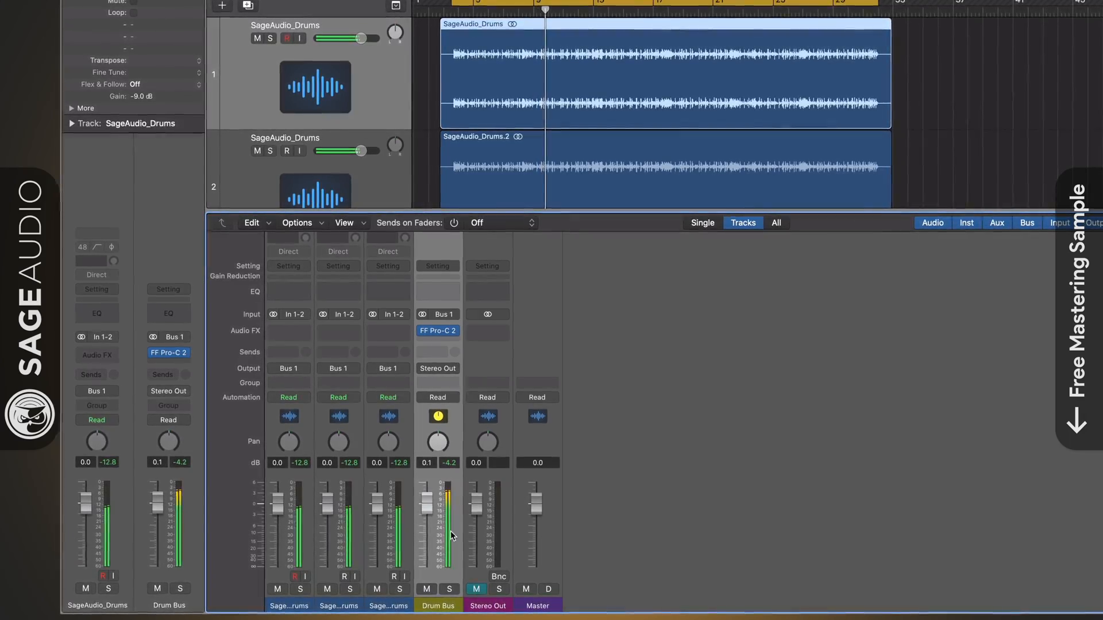
{"action": "left_click_drag", "start_coordinate": [300, 429], "coordinate": [391, 426]}
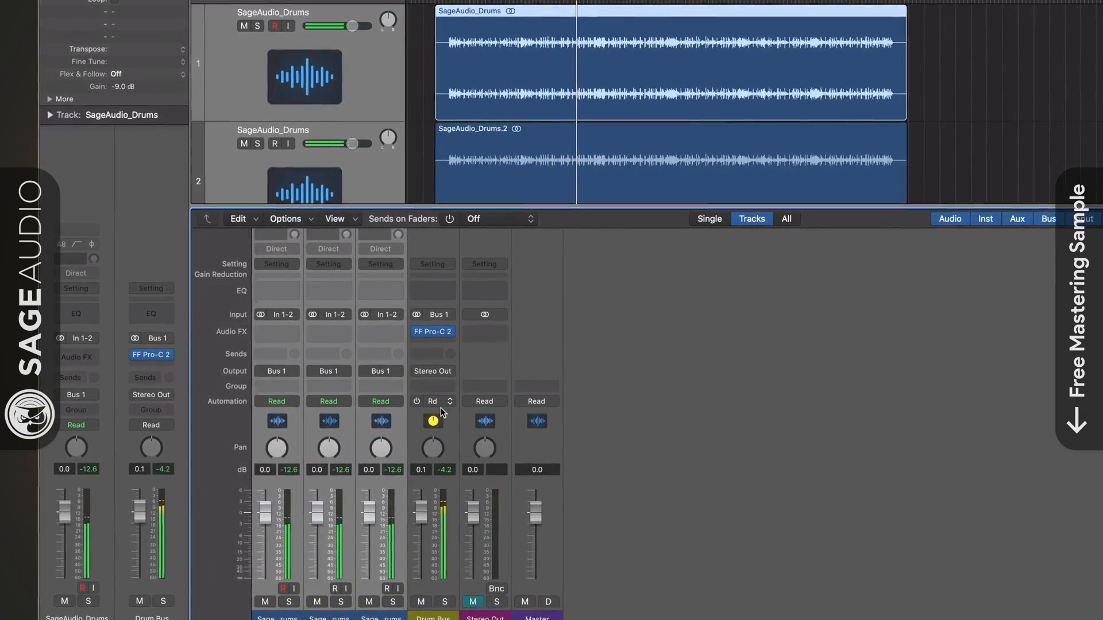
{"action": "left_click", "coordinate": [446, 425]}
Open the FF Pro-C 2 on the Drum Bus and set its threshold to -12.19 dB
{"action": "mouse_move", "coordinate": [436, 334]}
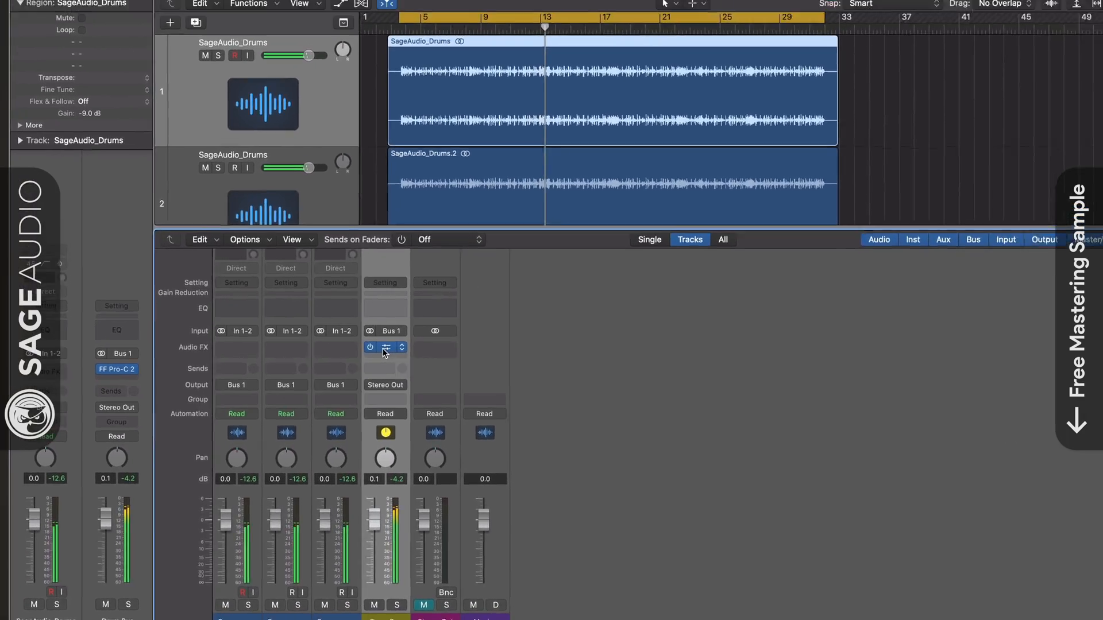
{"action": "left_click", "coordinate": [432, 333]}
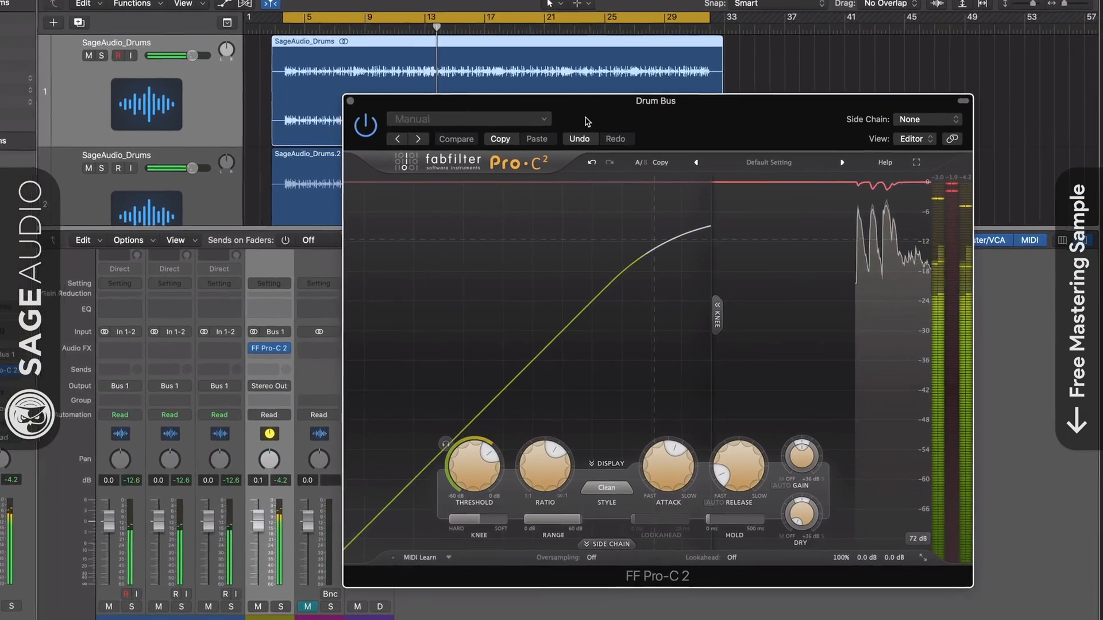
{"action": "left_click_drag", "start_coordinate": [635, 149], "coordinate": [620, 147]}
{"action": "mouse_move", "coordinate": [547, 457]}
{"action": "left_click_drag", "start_coordinate": [448, 455], "coordinate": [444, 451]}
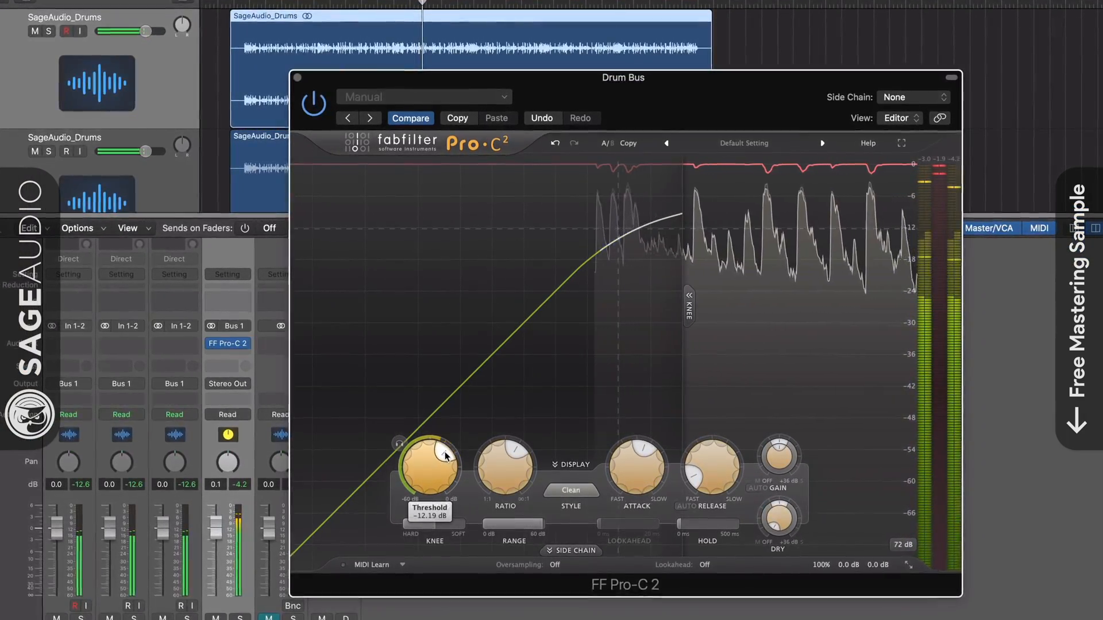
Check the compressor's ratio, threshold, attack and release settings, and close its window
{"action": "mouse_move", "coordinate": [497, 475]}
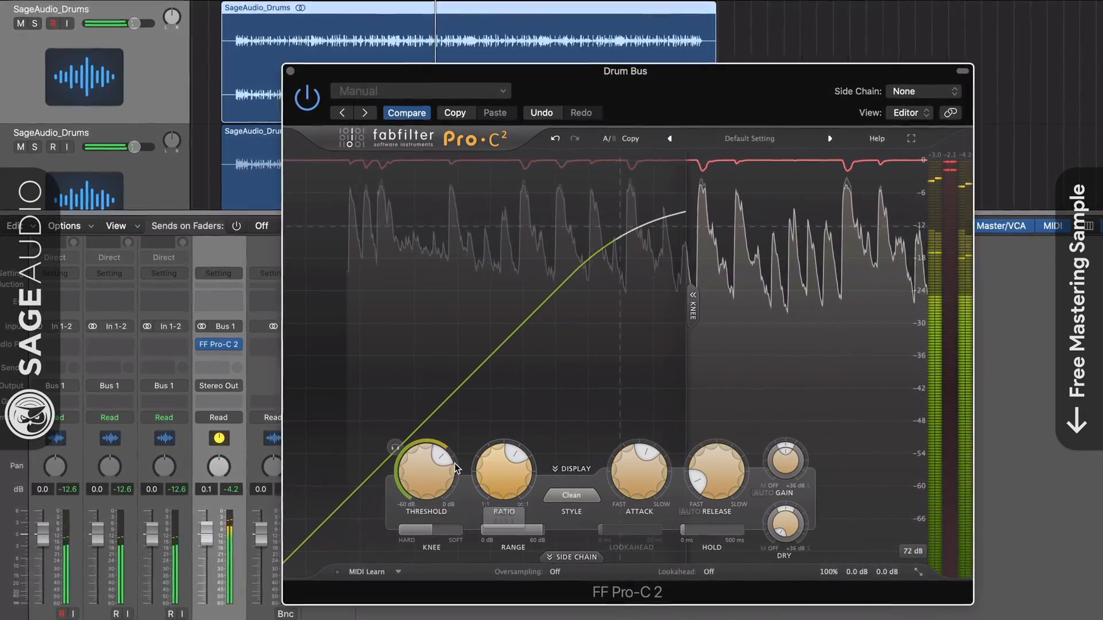
{"action": "double_click", "coordinate": [431, 467]}
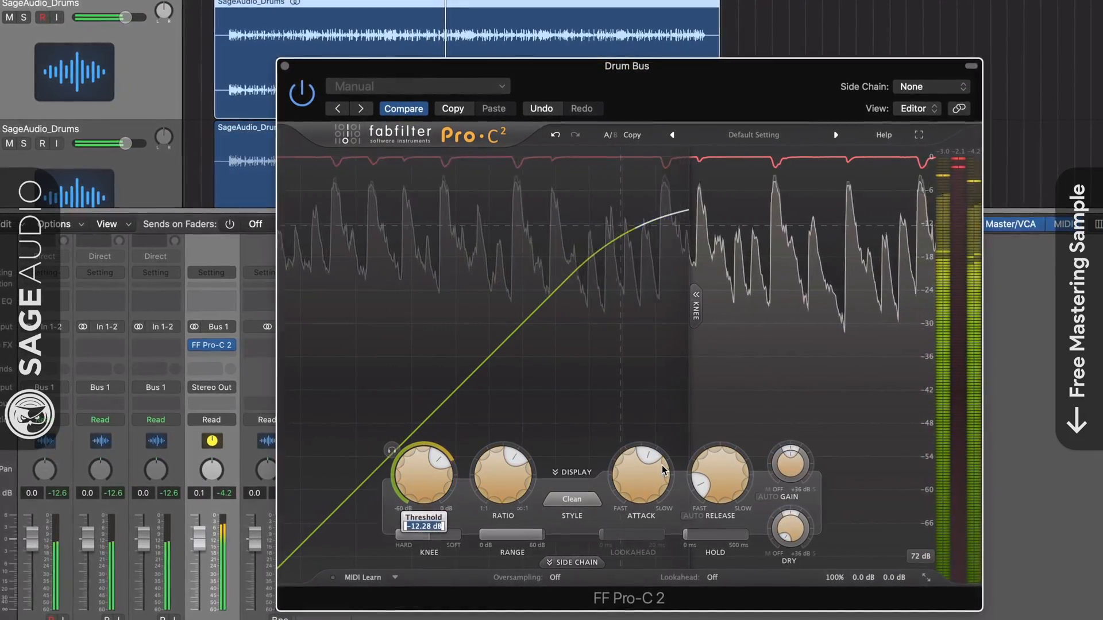
{"action": "left_click", "coordinate": [660, 471]}
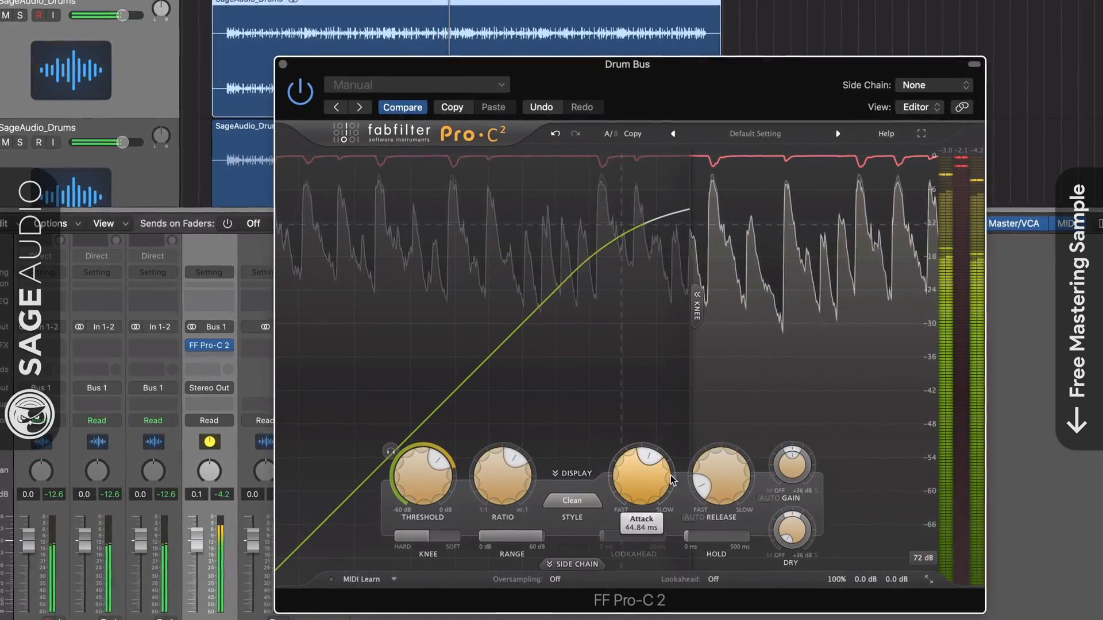
{"action": "mouse_move", "coordinate": [719, 480]}
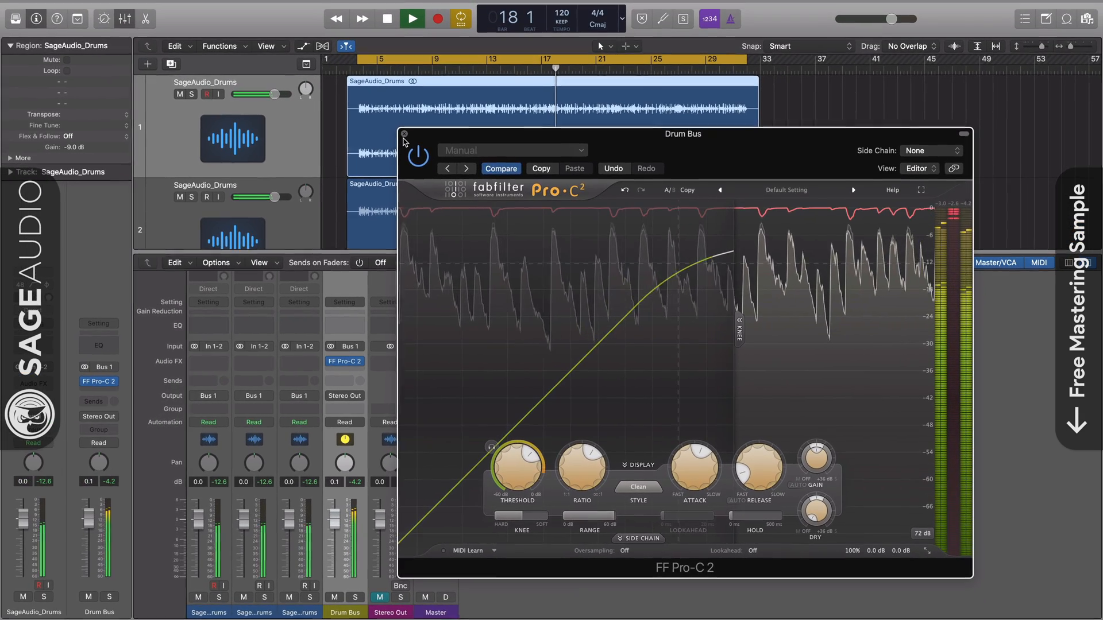
{"action": "left_click", "coordinate": [282, 61]}
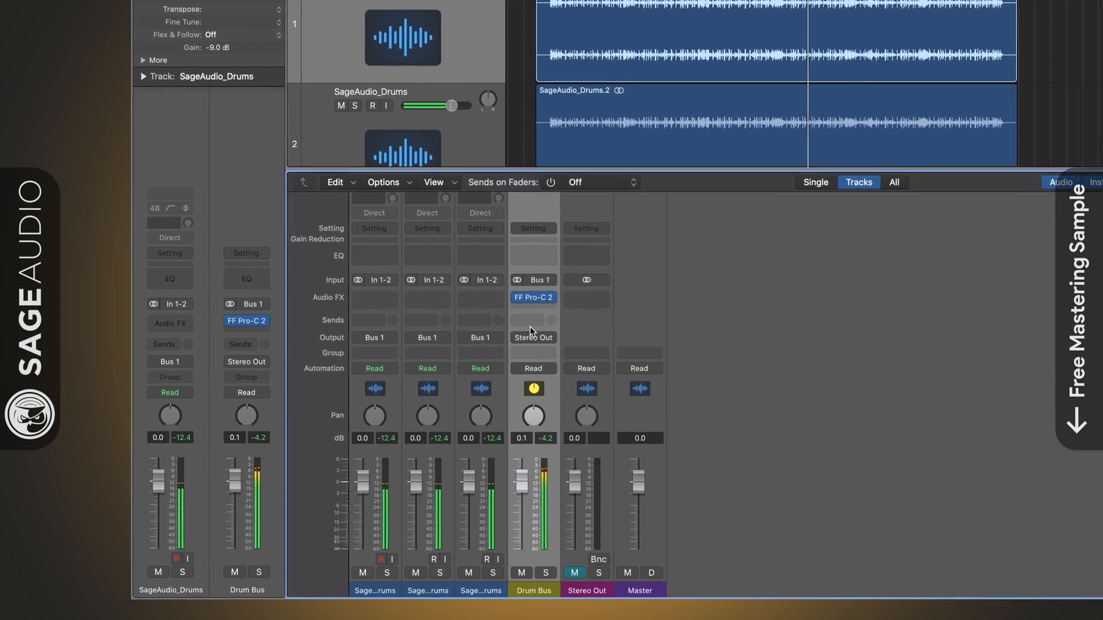
Add a send to Bus 2 on the Drum Bus channel and raise its send level
{"action": "left_click", "coordinate": [422, 356]}
{"action": "mouse_move", "coordinate": [553, 333]}
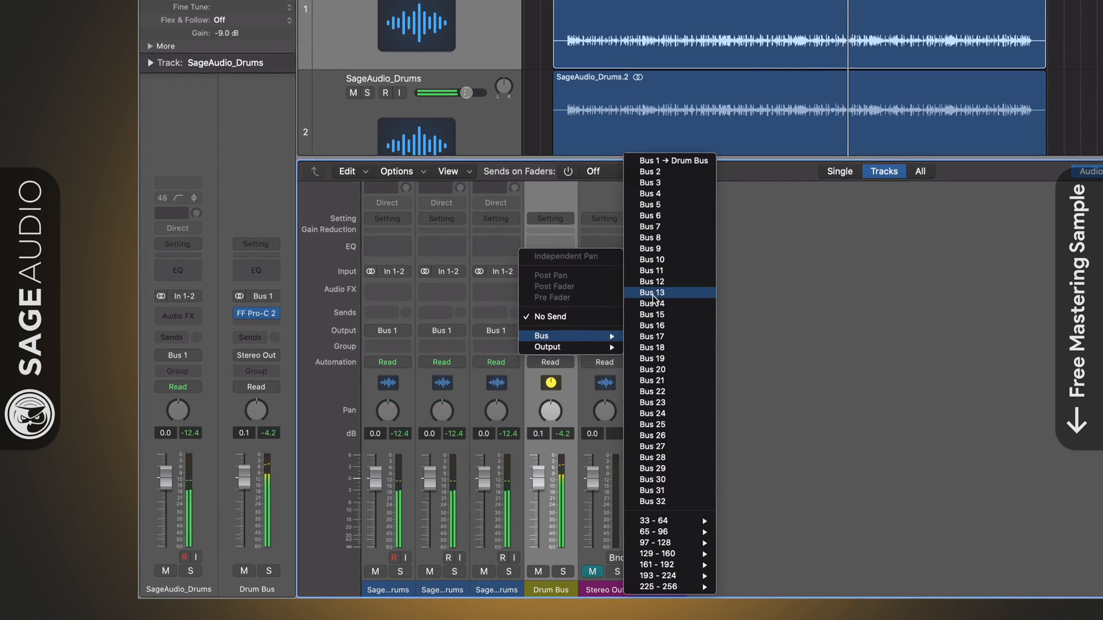
{"action": "left_click", "coordinate": [650, 171]}
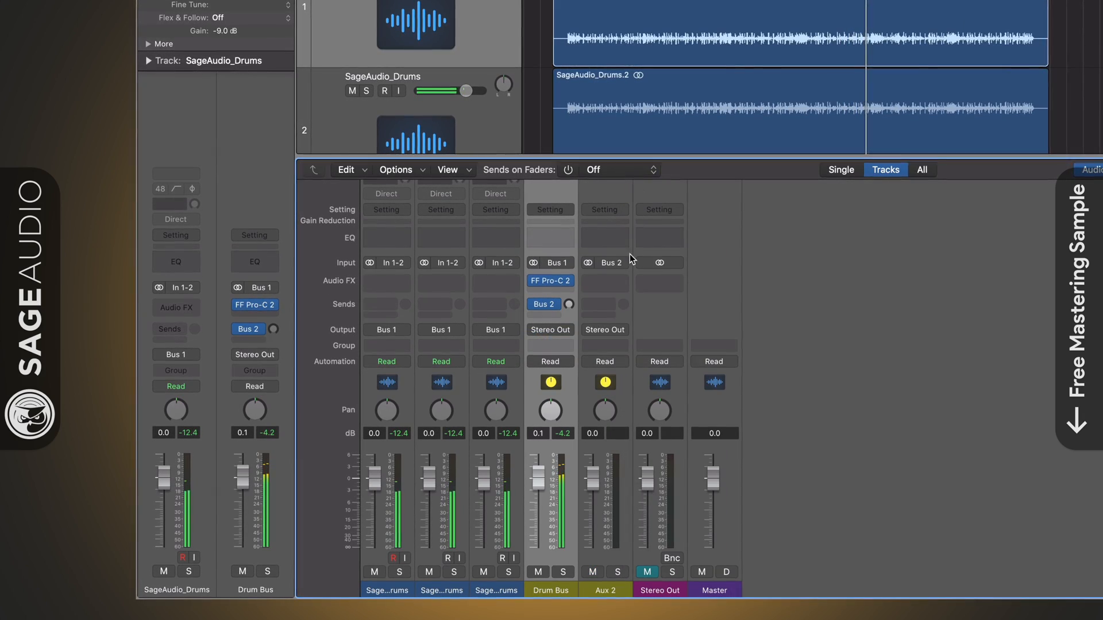
{"action": "left_click", "coordinate": [548, 333]}
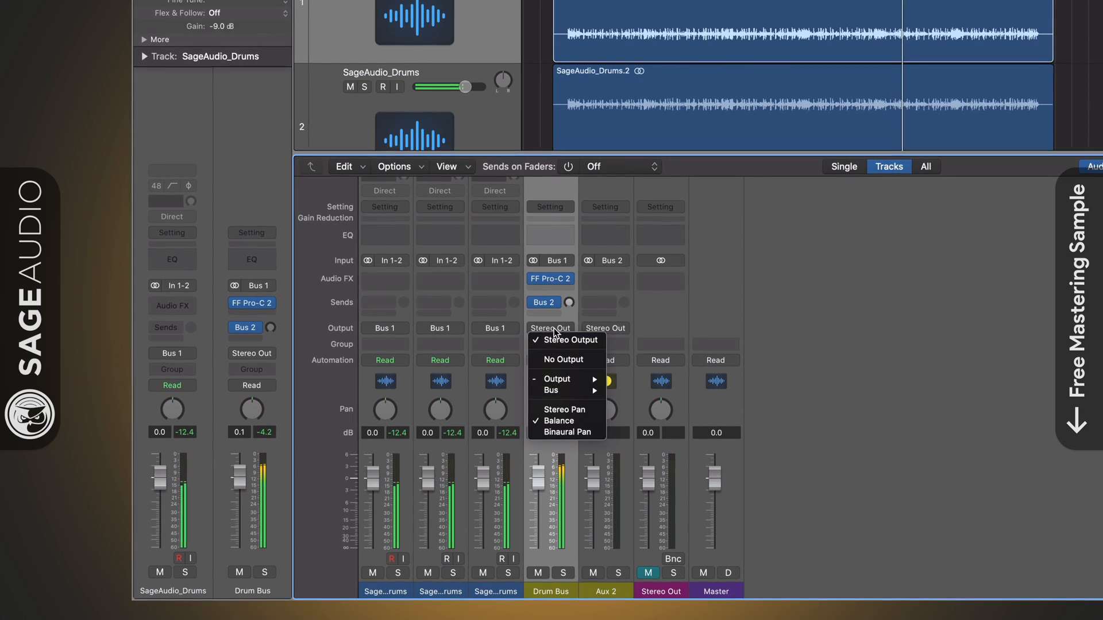
{"action": "left_click", "coordinate": [566, 315]}
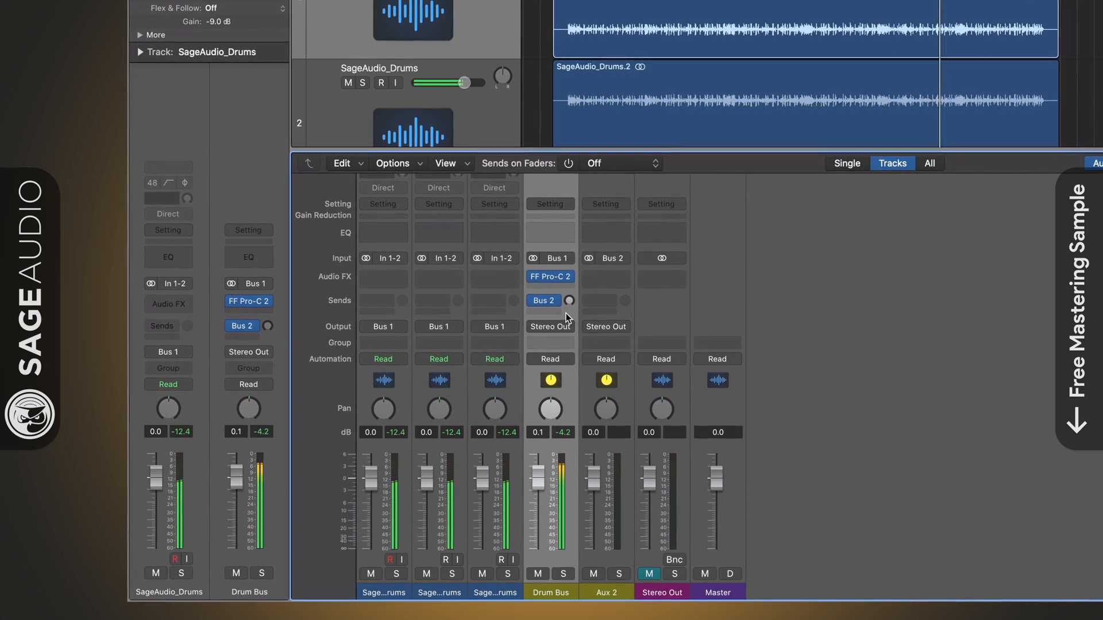
{"action": "mouse_move", "coordinate": [555, 303]}
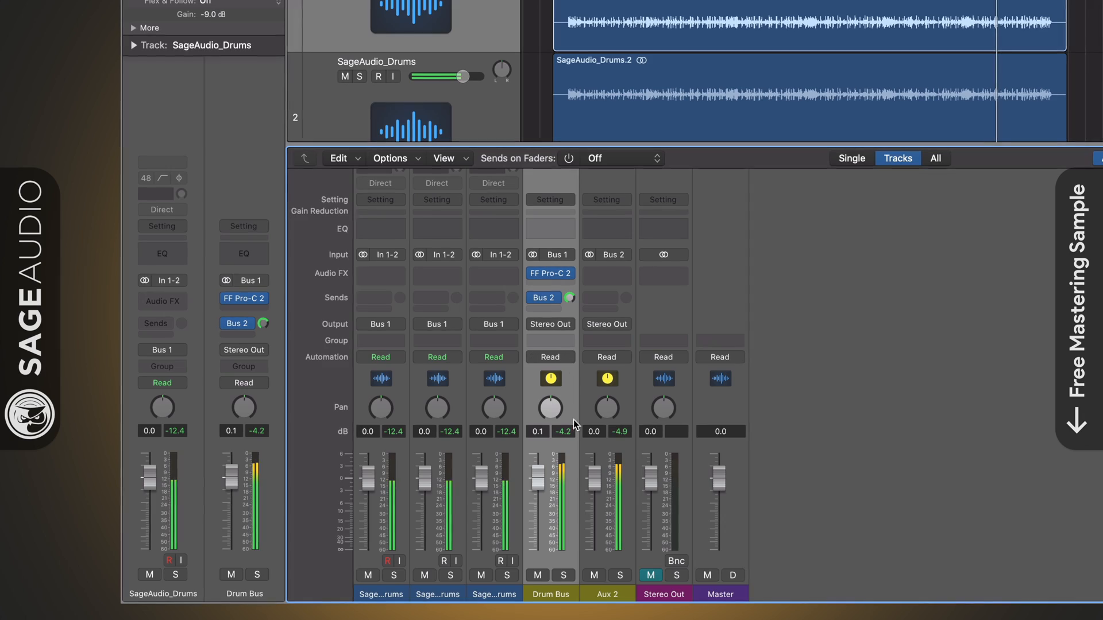
Lower the Aux 2 channel's fader to -16.4 dB and rename the channel Drum Comp P
{"action": "left_click", "coordinate": [624, 451]}
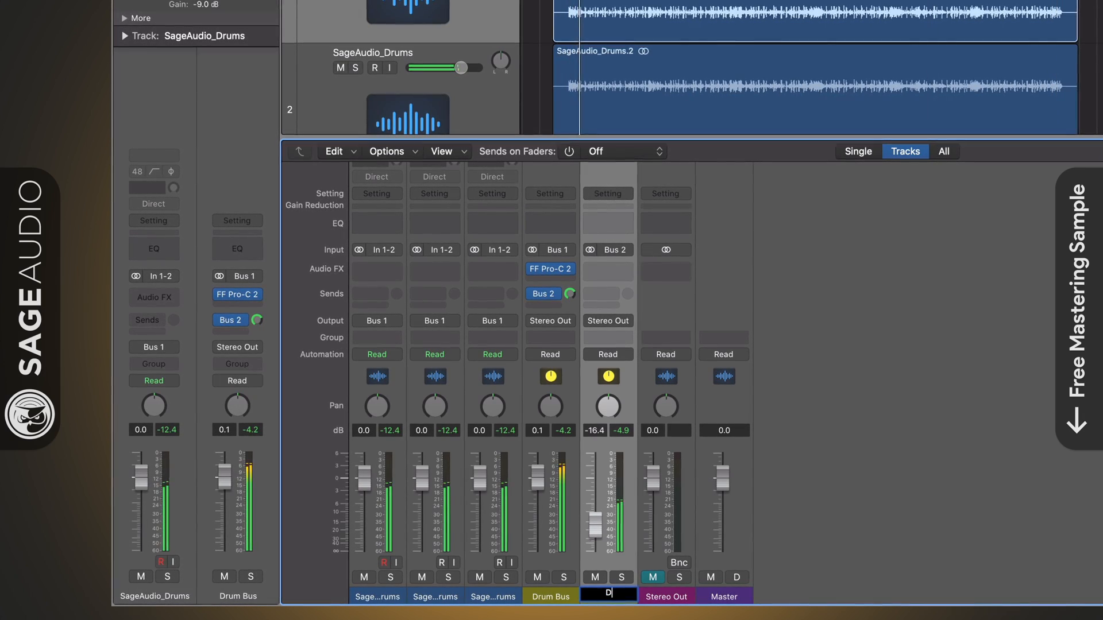
{"action": "type", "text": "Drum Comp P"}
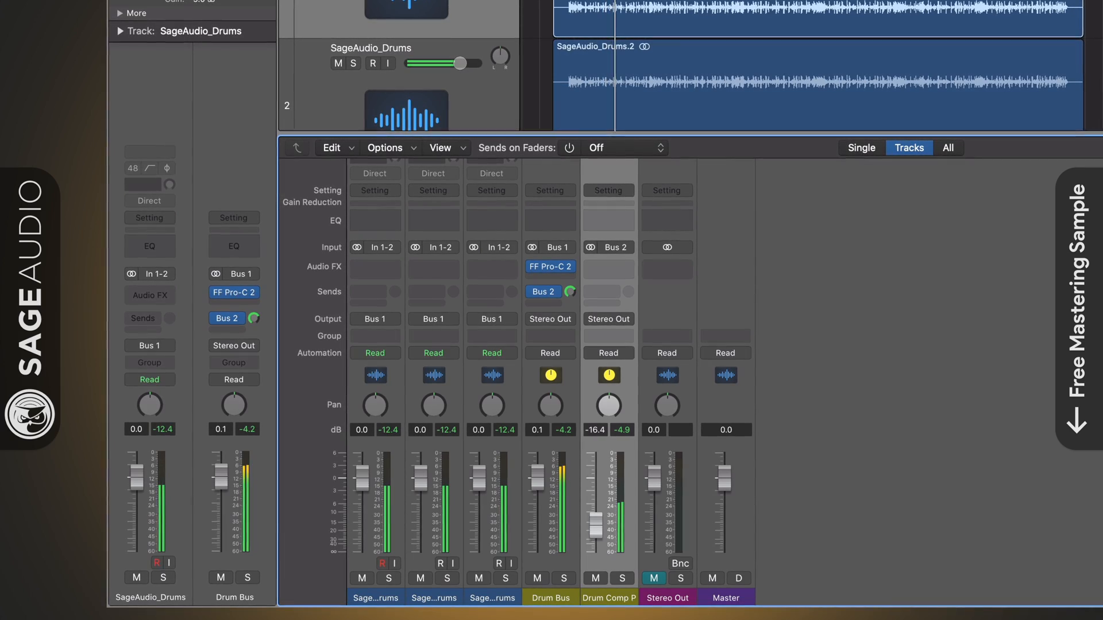
Insert a stereo Drawmer 1973 compressor on the Drum Comp P channel
{"action": "left_click", "coordinate": [620, 263]}
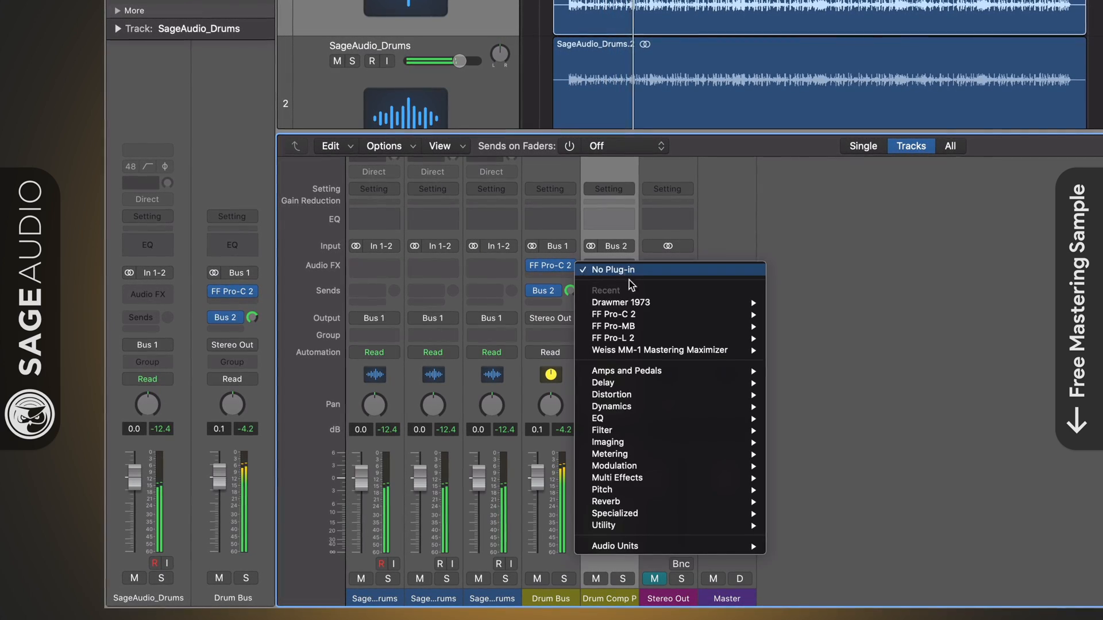
{"action": "mouse_move", "coordinate": [644, 308]}
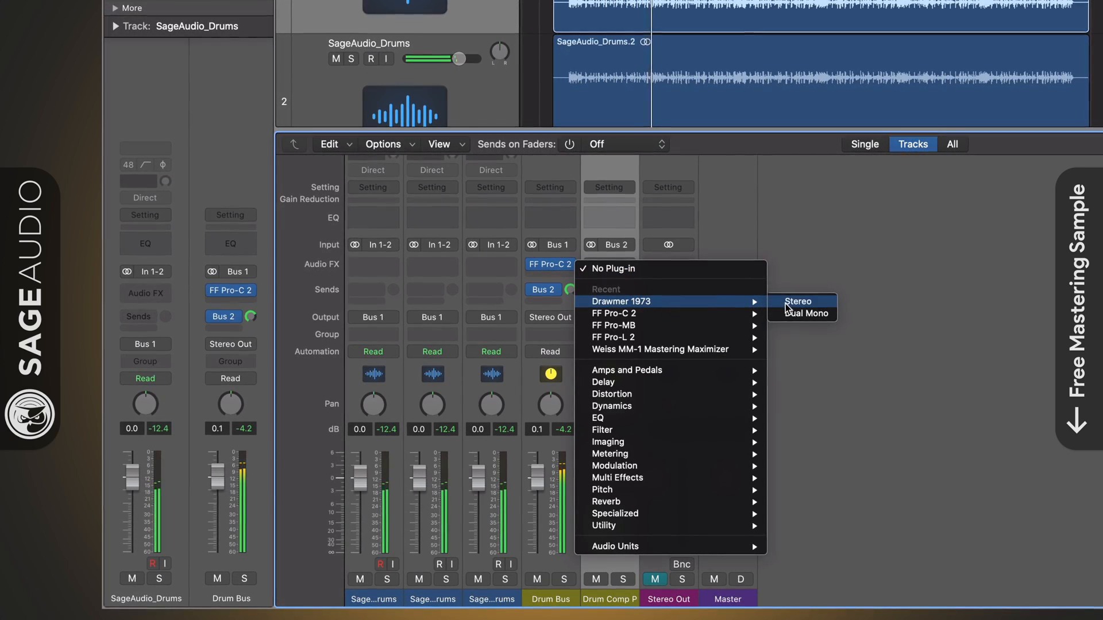
{"action": "left_click", "coordinate": [807, 303]}
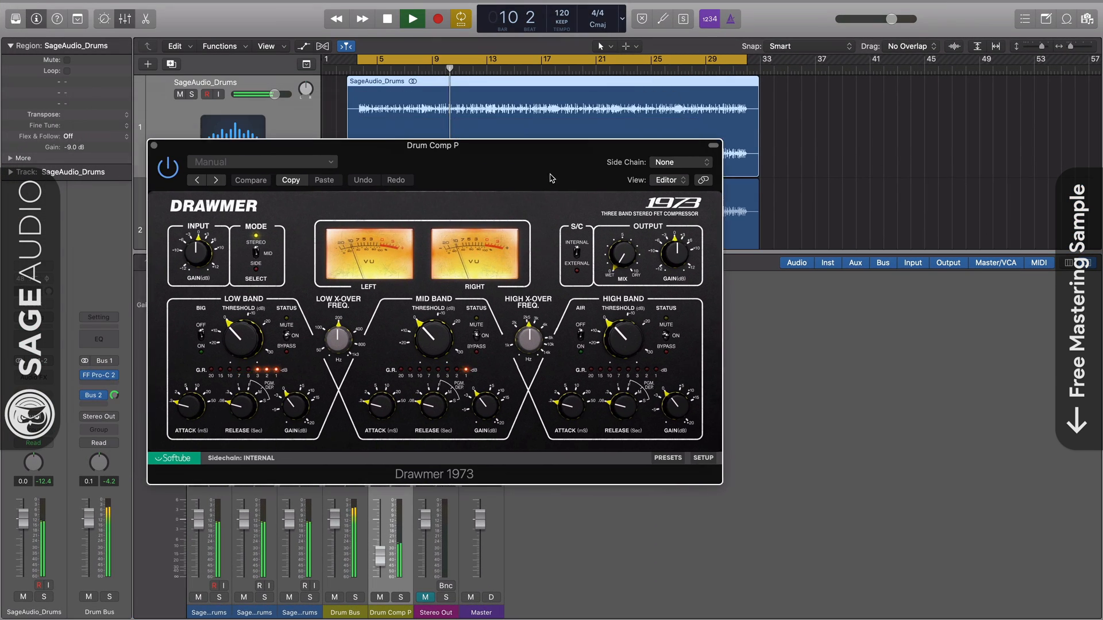
{"action": "left_click_drag", "start_coordinate": [612, 224], "coordinate": [624, 227]}
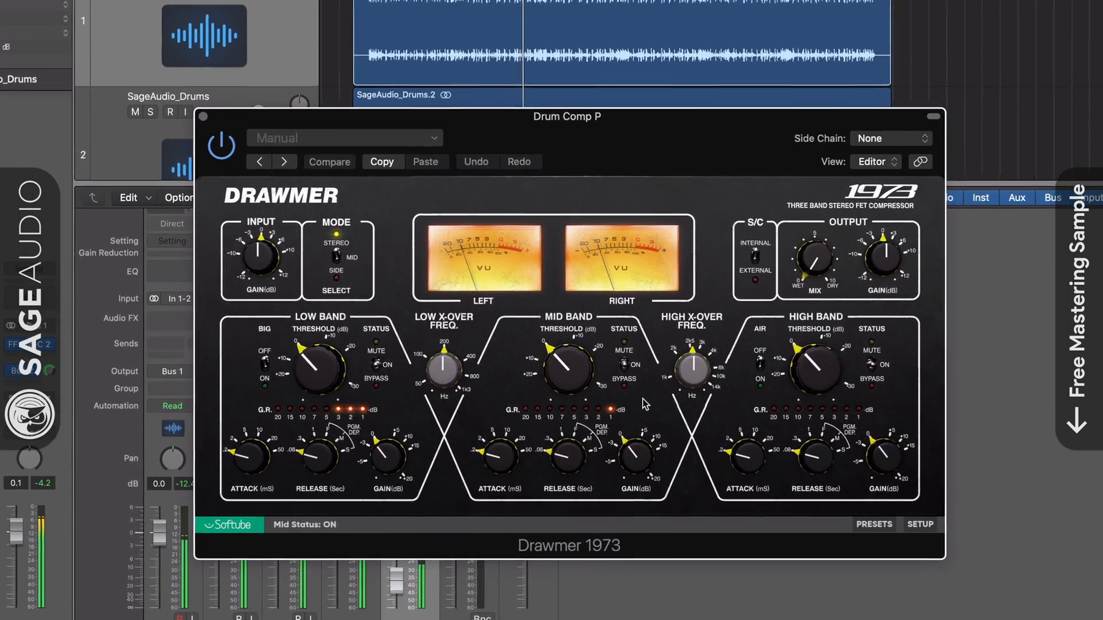
Set the Drawmer's low-band threshold to -4.7 dB, lower the mid-band threshold to match, and turn on Big
{"action": "left_click_drag", "start_coordinate": [321, 368], "coordinate": [322, 352]}
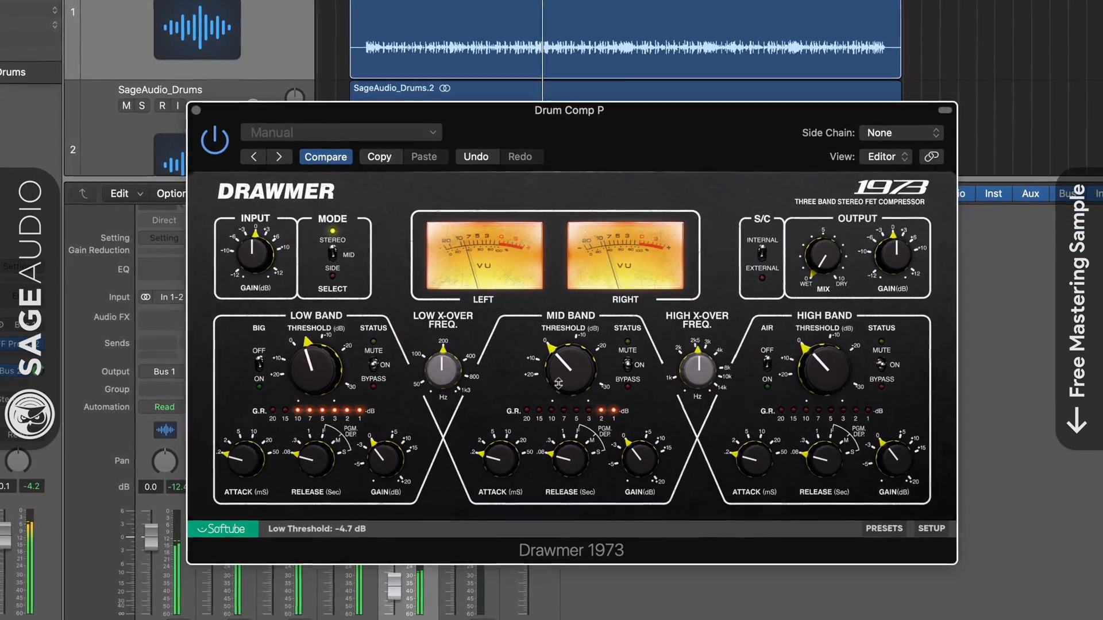
{"action": "left_click_drag", "start_coordinate": [569, 368], "coordinate": [570, 351]}
{"action": "left_click", "coordinate": [258, 363]}
Raise the low band's gain and set its attack to 2.0 ms and its release to 0.3 s
{"action": "left_click_drag", "start_coordinate": [357, 460], "coordinate": [354, 448]}
{"action": "left_click_drag", "start_coordinate": [235, 461], "coordinate": [235, 449]}
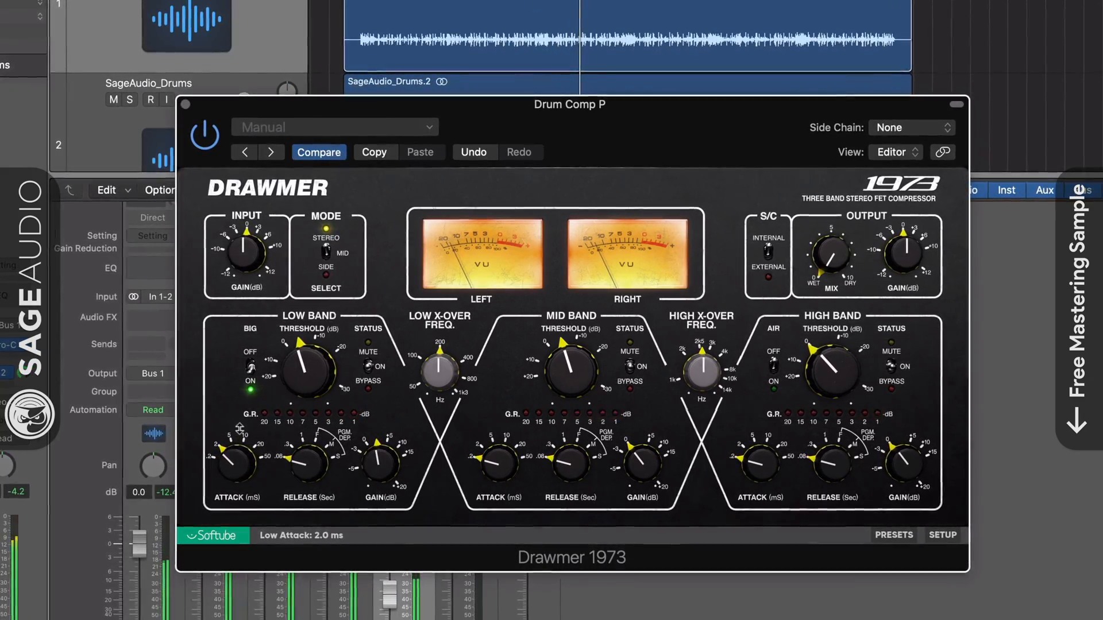
{"action": "left_click_drag", "start_coordinate": [300, 465], "coordinate": [300, 455]}
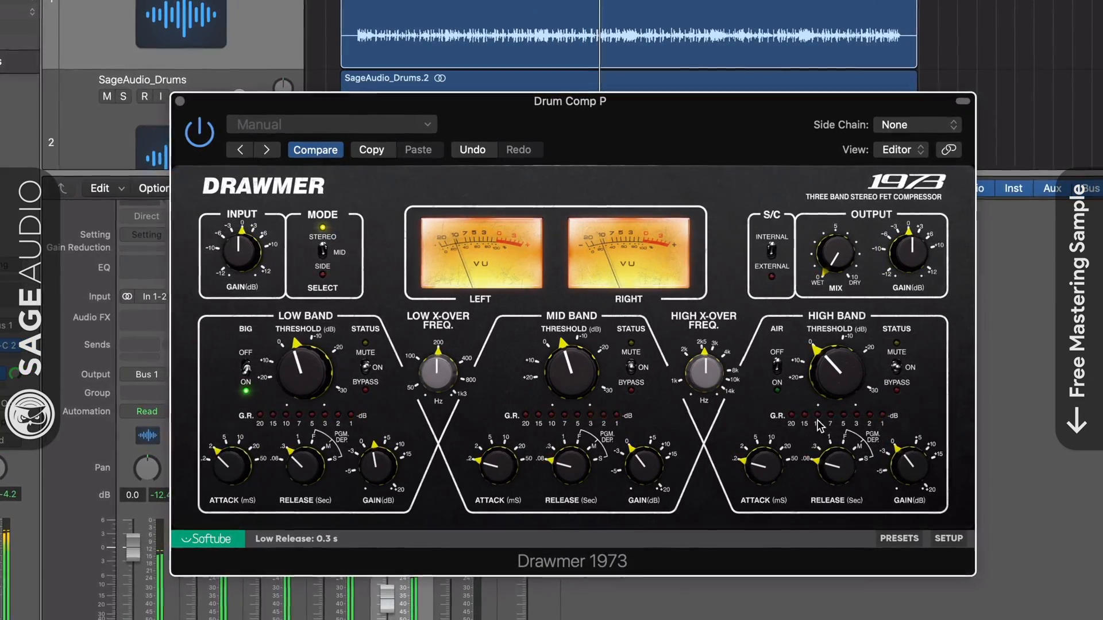
Lower the high band's threshold to match the other bands, with a 2.0 ms attack and a 0.3 s release
{"action": "left_click_drag", "start_coordinate": [823, 377], "coordinate": [825, 365]}
{"action": "left_click_drag", "start_coordinate": [768, 464], "coordinate": [768, 450]}
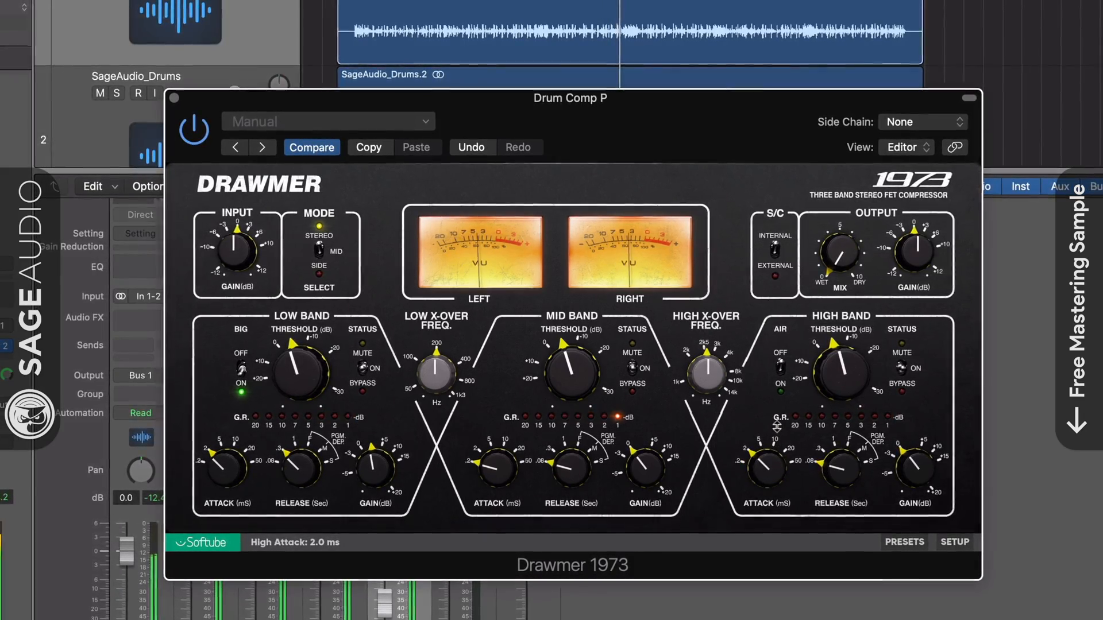
{"action": "left_click_drag", "start_coordinate": [843, 491], "coordinate": [842, 482]}
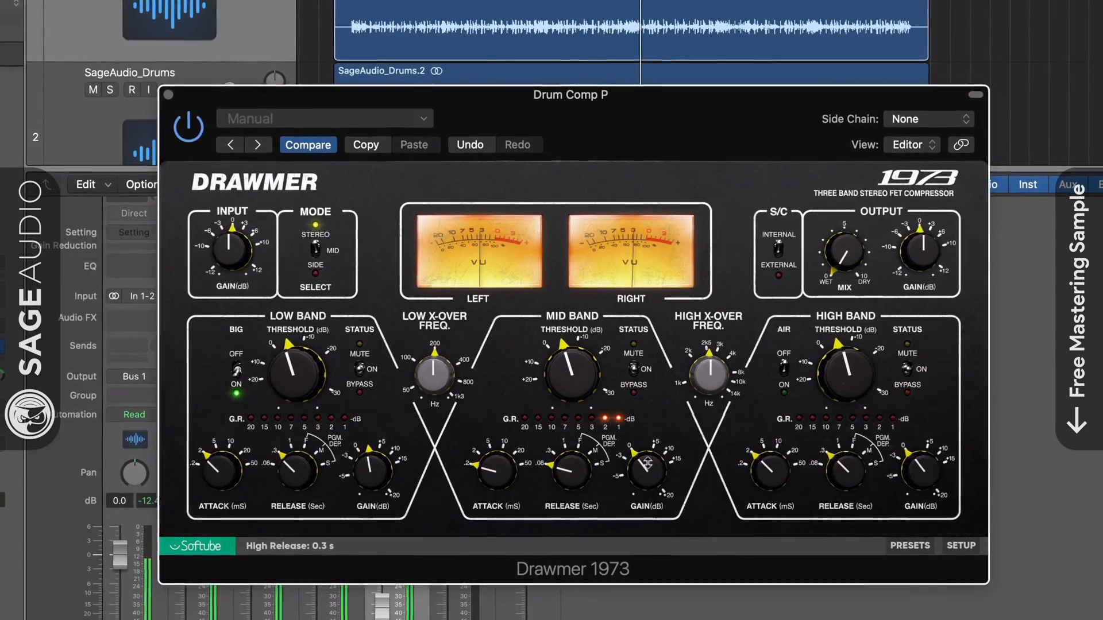
Raise the Drawmer's mid-band attack and release to match the other bands, set its threshold to -5.9 dB, and nudge the Drum Comp P fader up
{"action": "left_click_drag", "start_coordinate": [572, 473], "coordinate": [572, 462]}
{"action": "left_click_drag", "start_coordinate": [497, 470], "coordinate": [497, 457]}
{"action": "left_click_drag", "start_coordinate": [549, 389], "coordinate": [549, 386]}
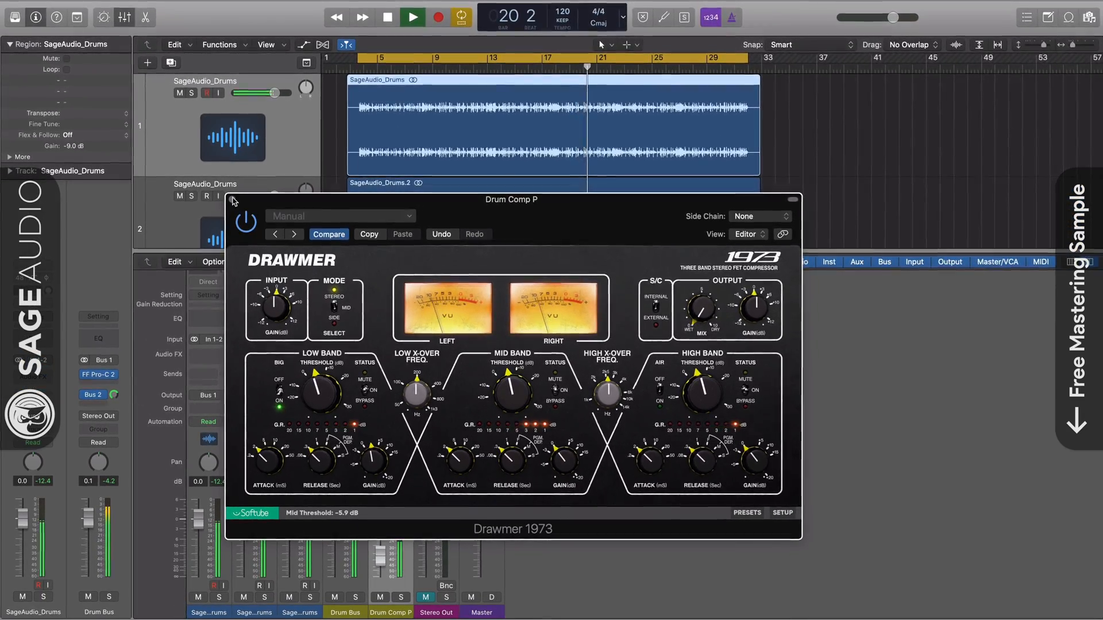
{"action": "left_click", "coordinate": [232, 198]}
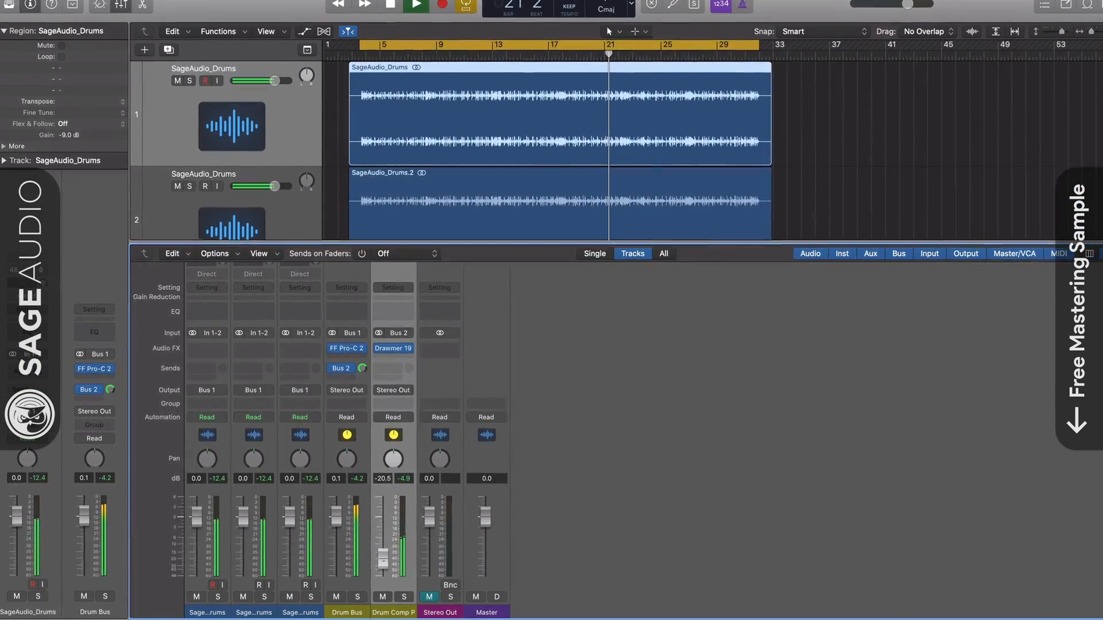
{"action": "mouse_move", "coordinate": [384, 567]}
{"action": "left_mouse_down"}
{"action": "mouse_move", "coordinate": [385, 553]}
{"action": "mouse_move", "coordinate": [400, 562]}
{"action": "left_mouse_up"}
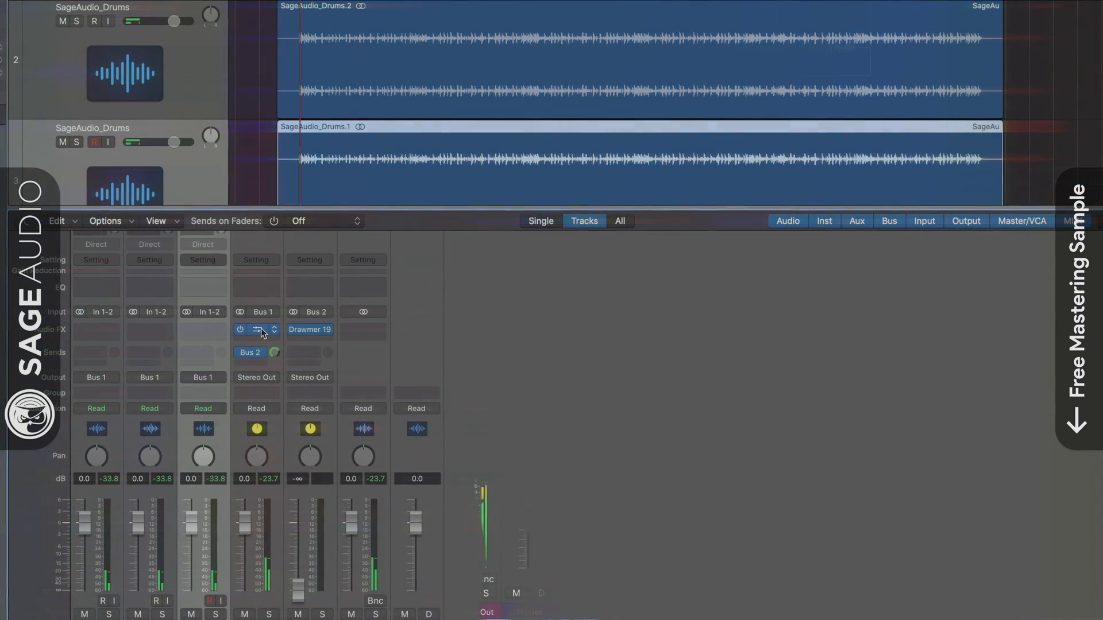
Compare the Drum Bus sound with its FF Pro-C 2 bypassed and re-enabled
{"action": "left_click", "coordinate": [260, 331]}
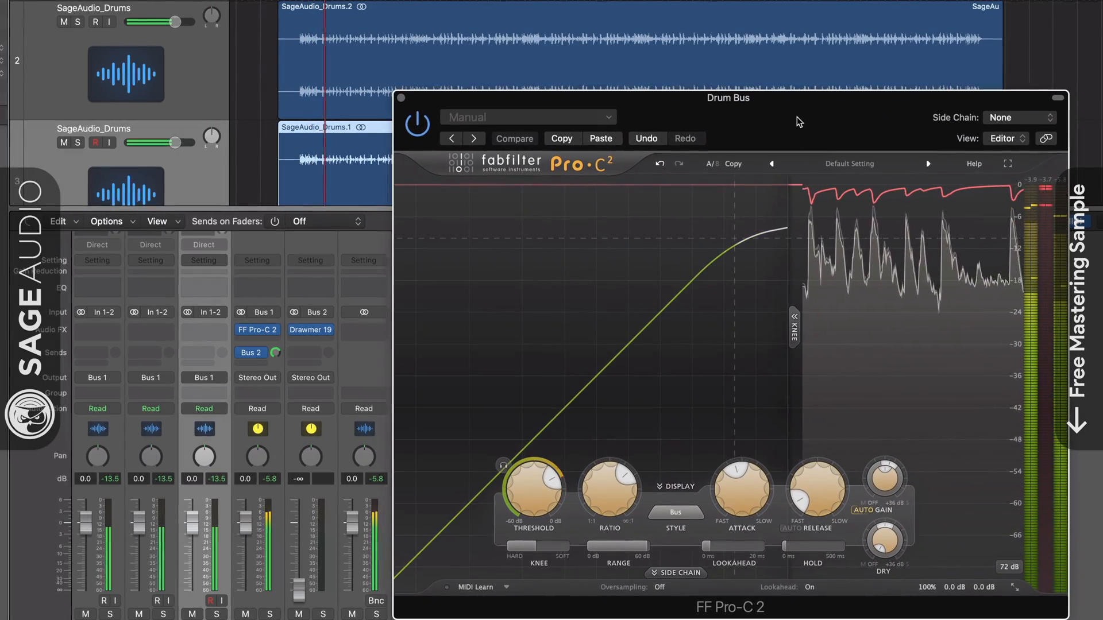
{"action": "left_click", "coordinate": [418, 125]}
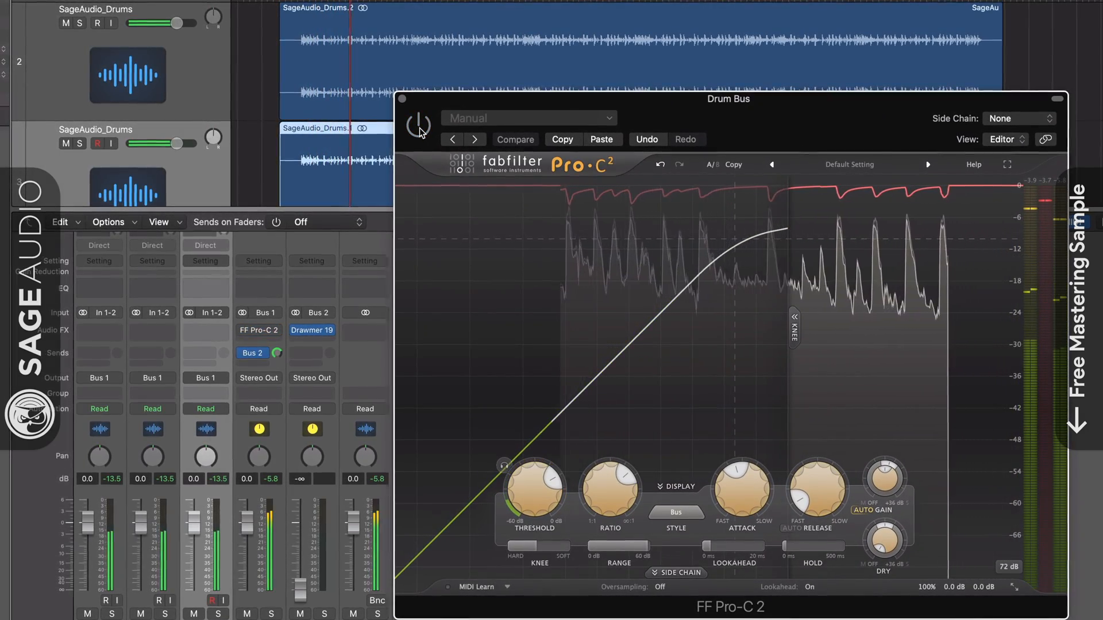
{"action": "left_click", "coordinate": [419, 127]}
{"action": "left_click", "coordinate": [402, 99]}
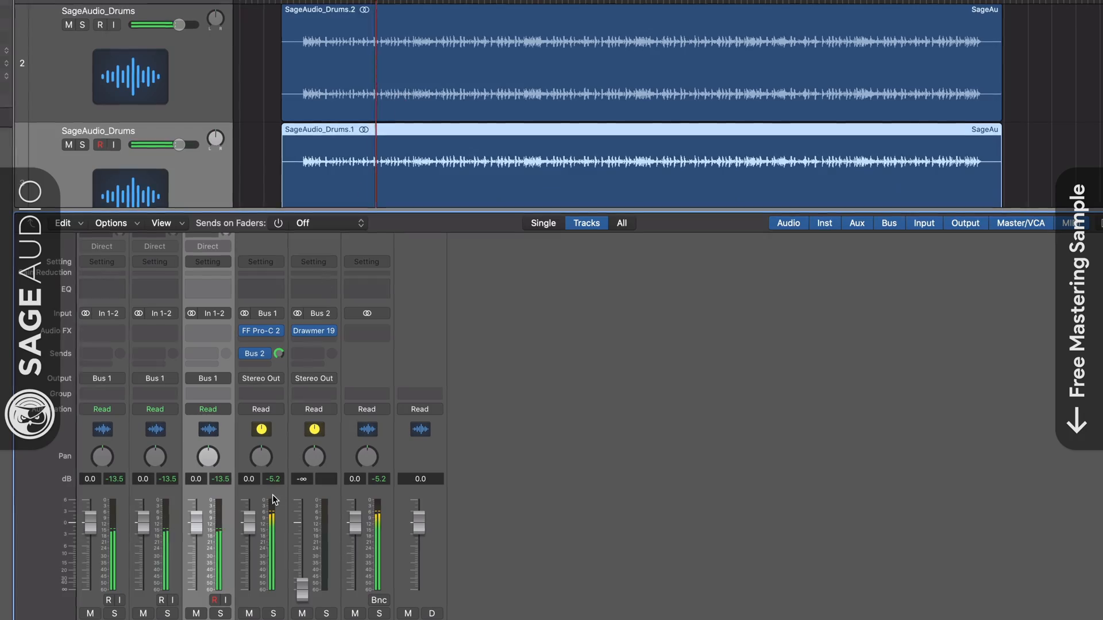
Open the Parallel Comp channel's Drawmer 1973, raise the channel's fader to -13.2 dB, and solo it
{"action": "left_click", "coordinate": [316, 333]}
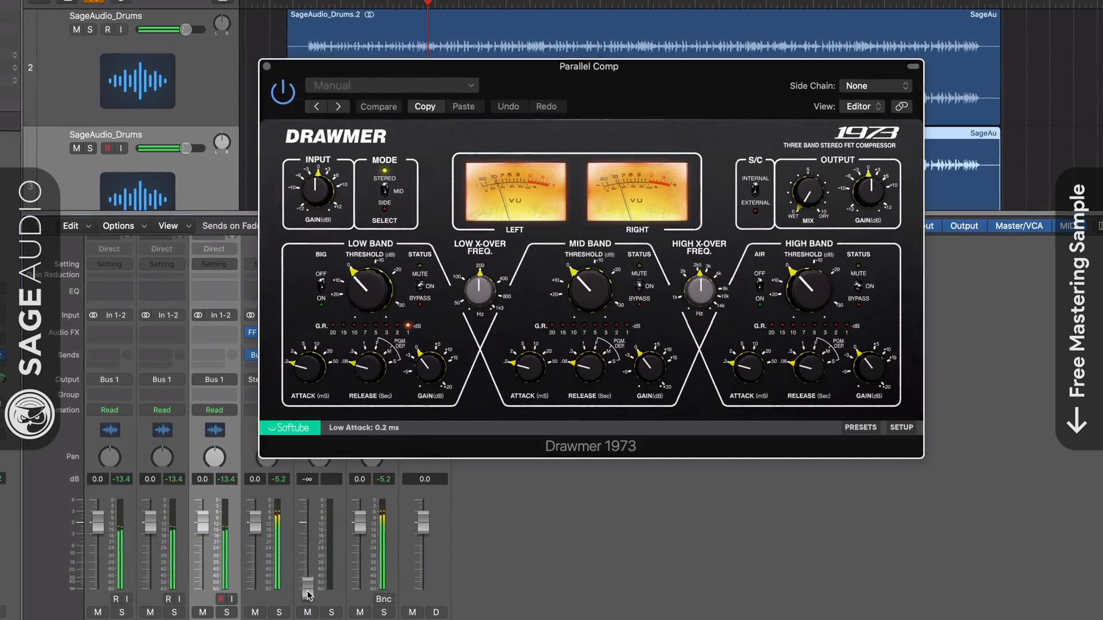
{"action": "left_click_drag", "start_coordinate": [307, 595], "coordinate": [312, 538]}
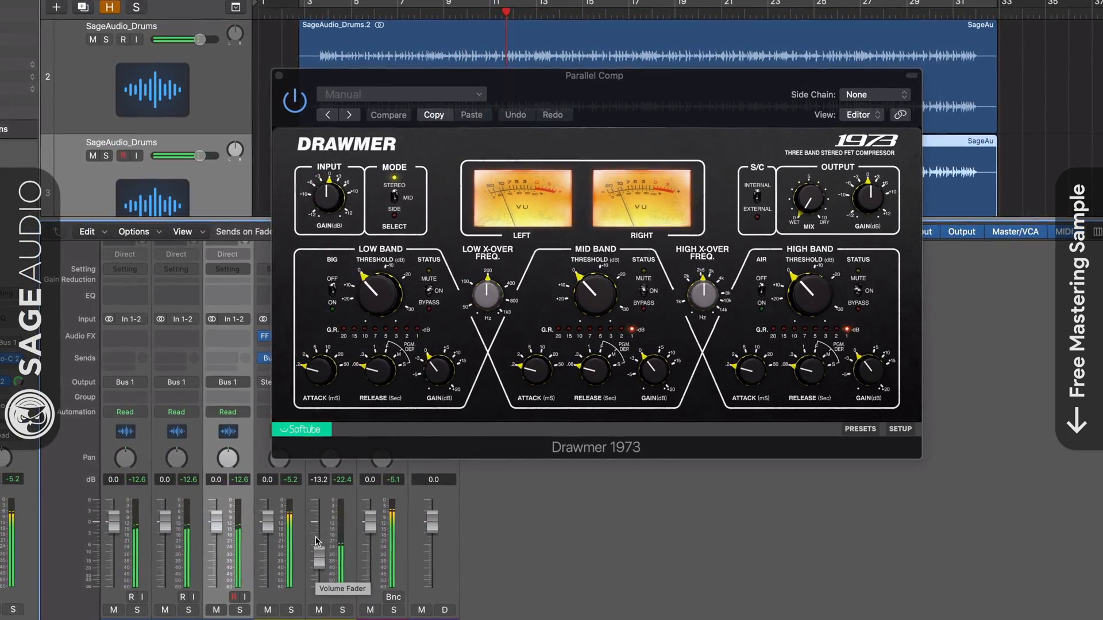
{"action": "left_click", "coordinate": [343, 610]}
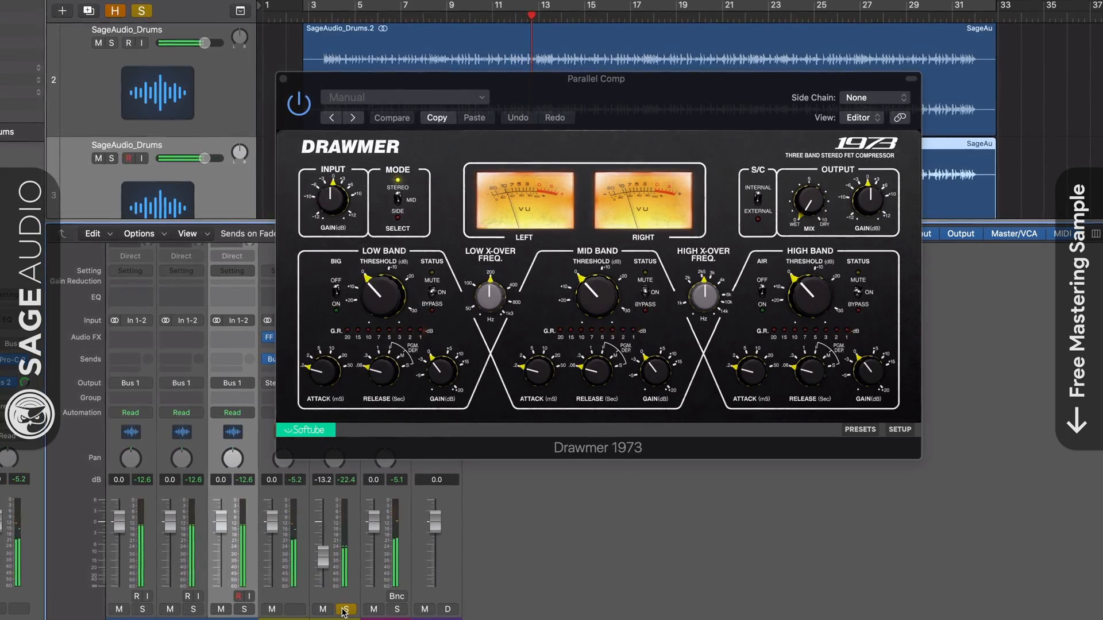
Set the attack of the Drawmer's low, mid and high bands to 5.0 ms, and unsolo Parallel Comp
{"action": "left_click_drag", "start_coordinate": [317, 382], "coordinate": [328, 352]}
{"action": "left_click_drag", "start_coordinate": [545, 372], "coordinate": [557, 352]}
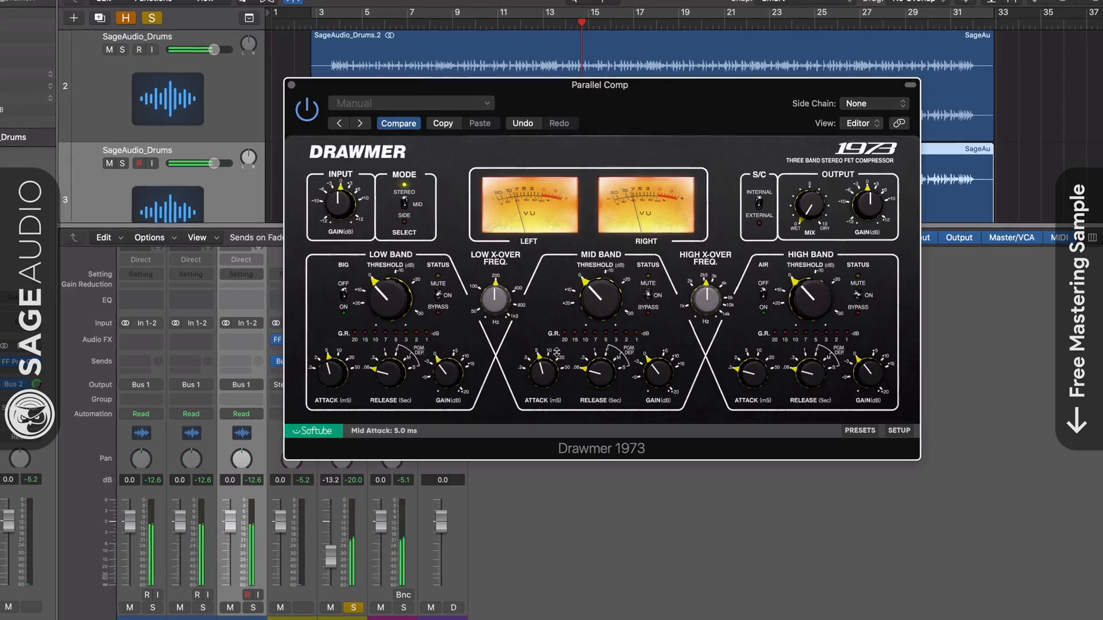
{"action": "left_click_drag", "start_coordinate": [755, 345], "coordinate": [757, 339]}
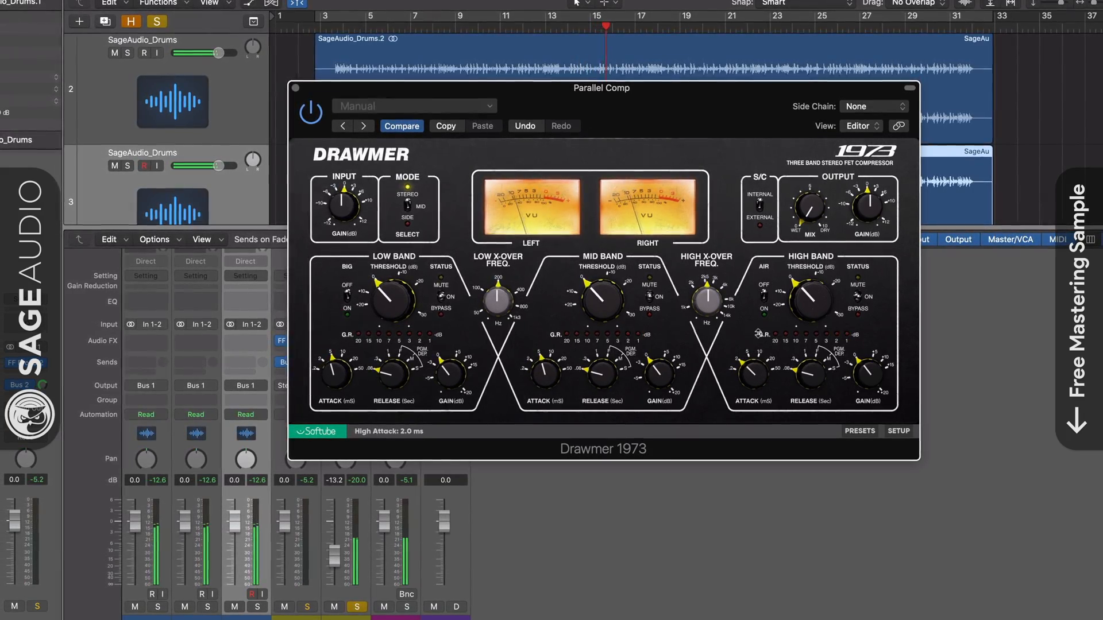
{"action": "left_click", "coordinate": [356, 608]}
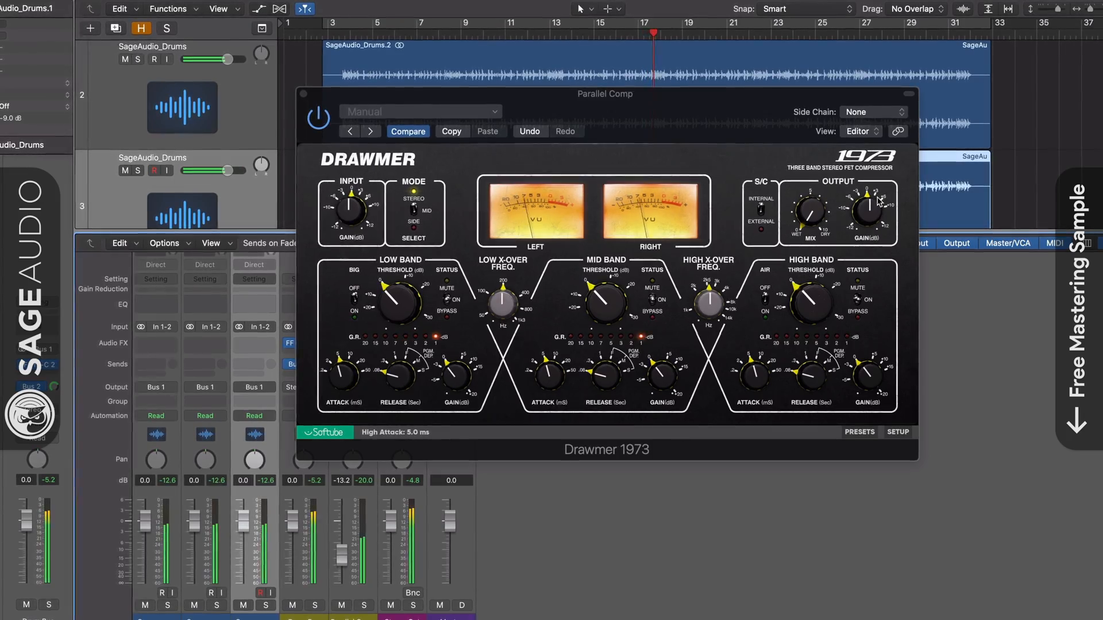
Lower the Parallel Comp fader to -19.0 dB and set the Drawmer's output gain to 6.7 dB
{"action": "left_click_drag", "start_coordinate": [872, 203], "coordinate": [873, 199]}
{"action": "left_click_drag", "start_coordinate": [343, 554], "coordinate": [340, 573]}
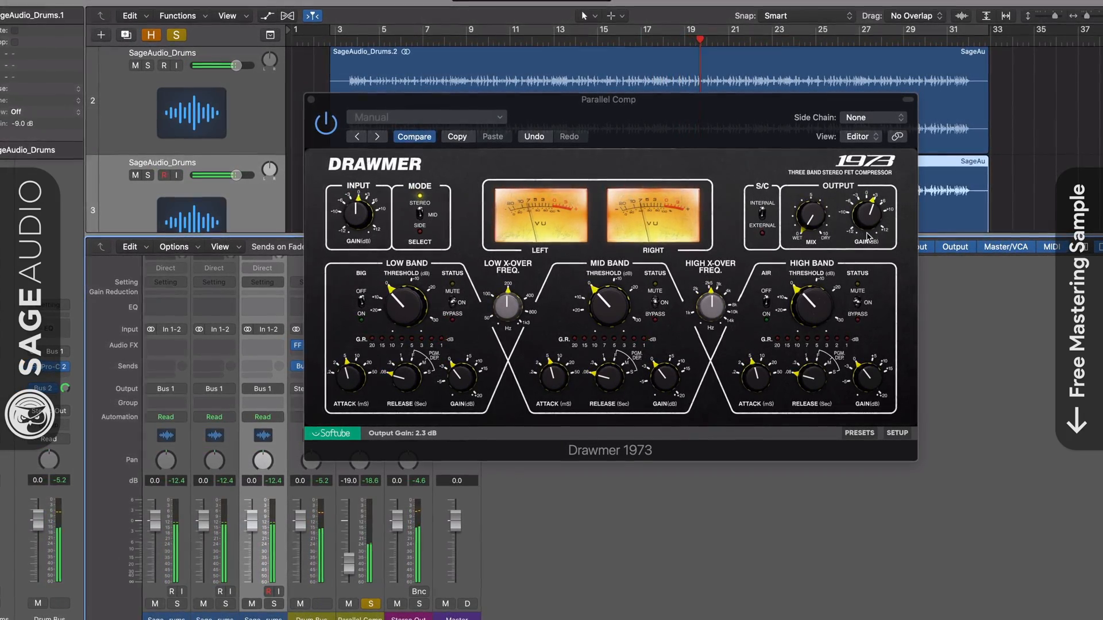
{"action": "left_click_drag", "start_coordinate": [867, 237], "coordinate": [874, 214]}
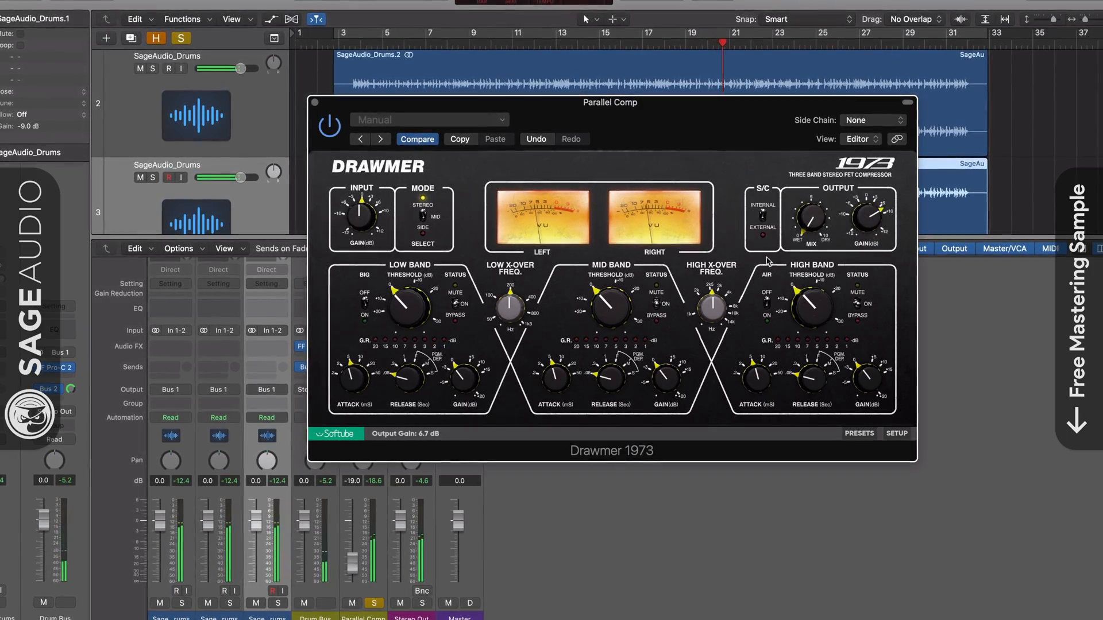
{"action": "left_click", "coordinate": [375, 603]}
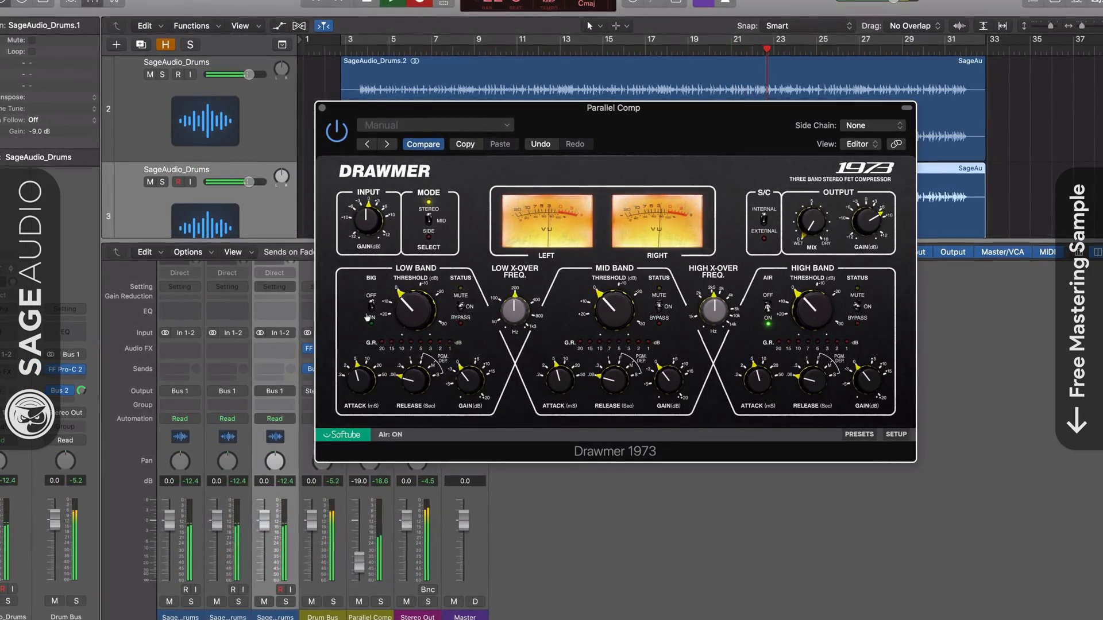
Turn on Big, set the low-band threshold to -14.7 dB, and lower the Parallel Comp fader to -21.5 dB
{"action": "left_click", "coordinate": [369, 305]}
{"action": "left_click_drag", "start_coordinate": [412, 309], "coordinate": [424, 285]}
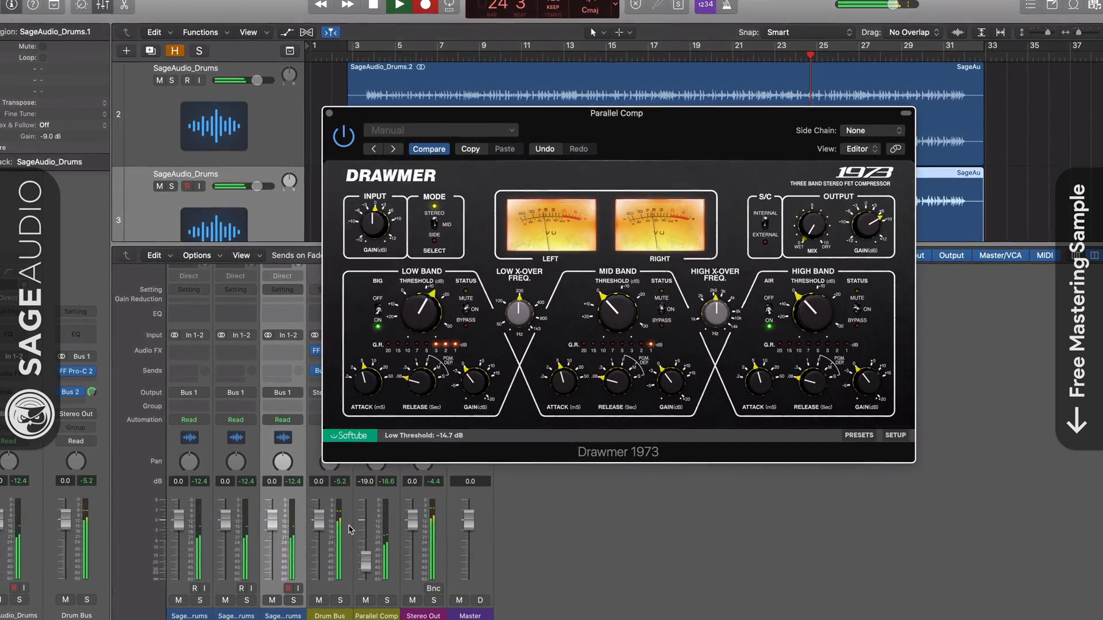
{"action": "left_click_drag", "start_coordinate": [366, 562], "coordinate": [367, 565]}
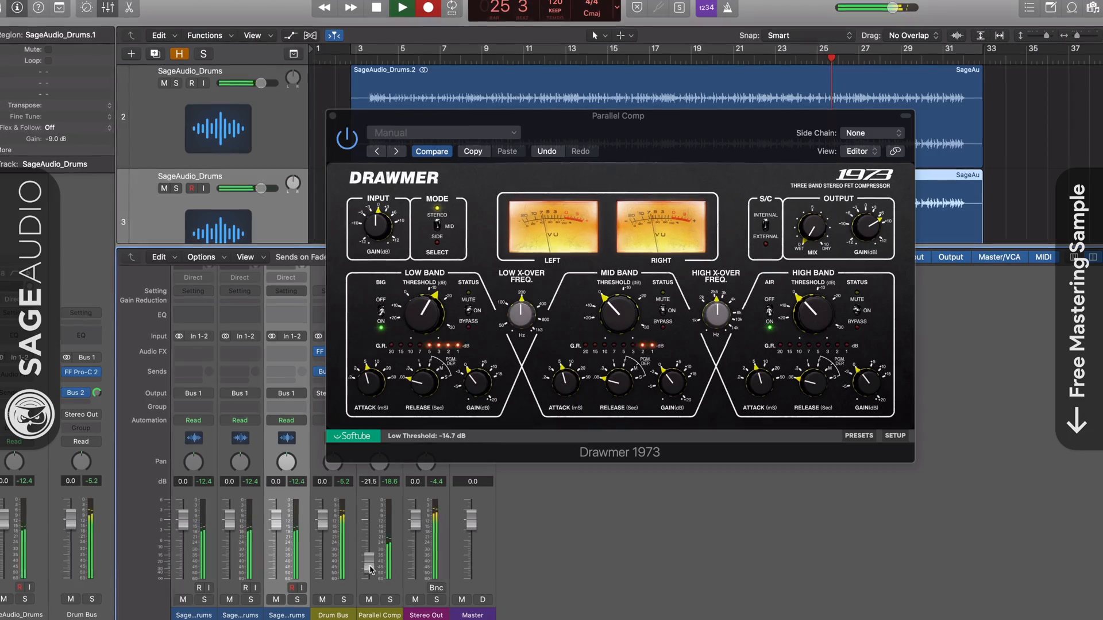
{"action": "left_click", "coordinate": [333, 117]}
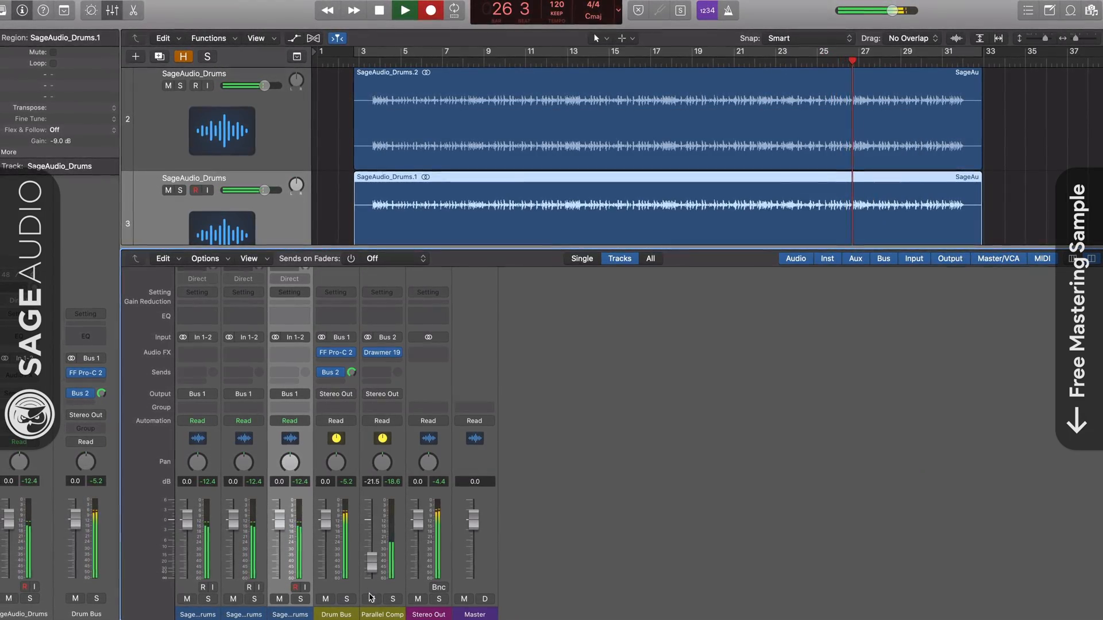
Audition the drums with Parallel Comp muted and unmuted, and raise its fader slightly
{"action": "left_click", "coordinate": [369, 600]}
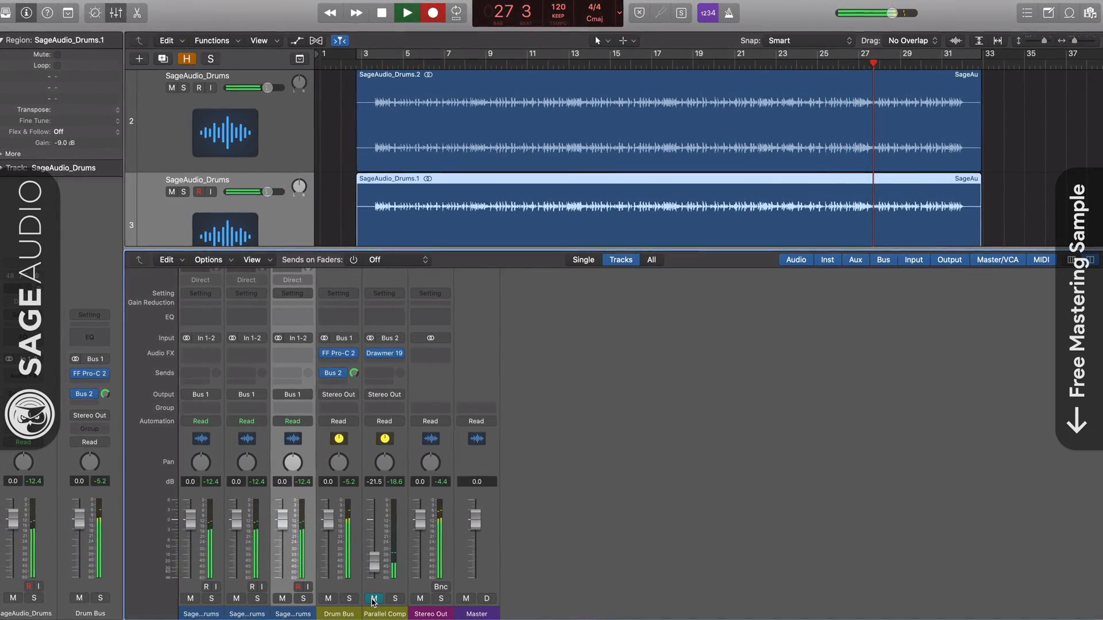
{"action": "left_click", "coordinate": [374, 599]}
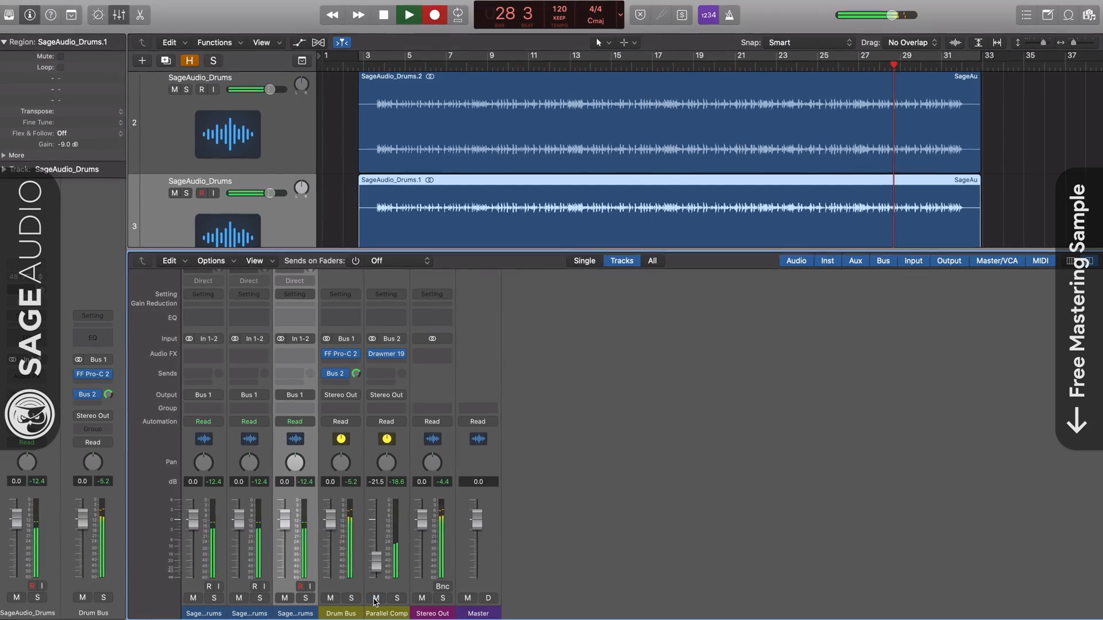
{"action": "left_click_drag", "start_coordinate": [376, 559], "coordinate": [376, 555]}
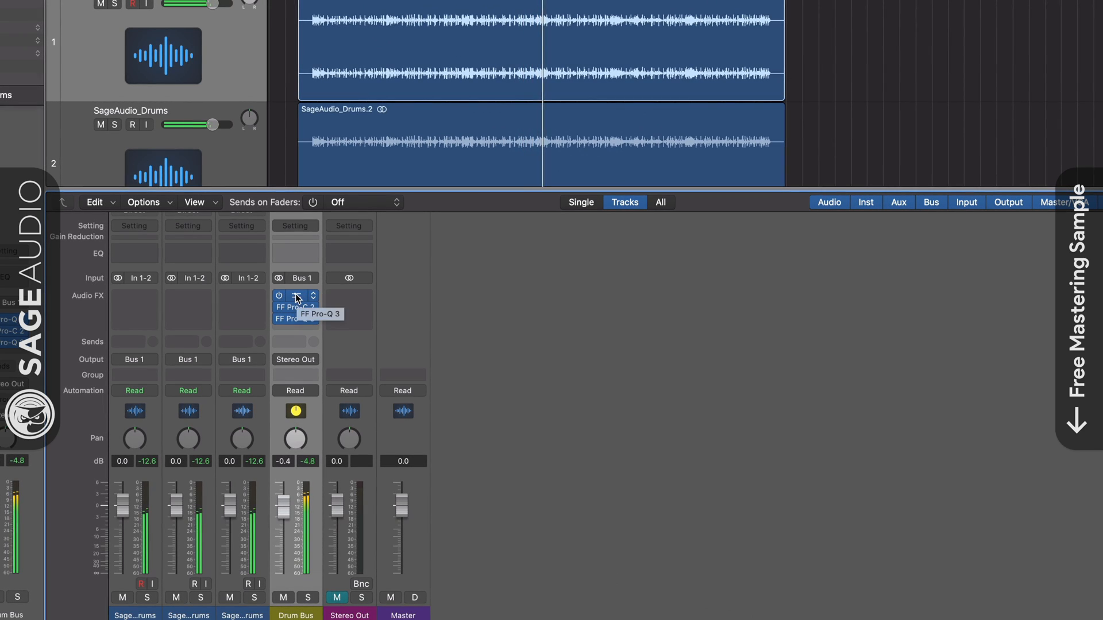
In the Pro-Q 3 before the Drum Bus compressor, add a bell boost of about 2.6 dB at 578.19 Hz with a Q of 0.566
{"action": "left_click", "coordinate": [297, 298]}
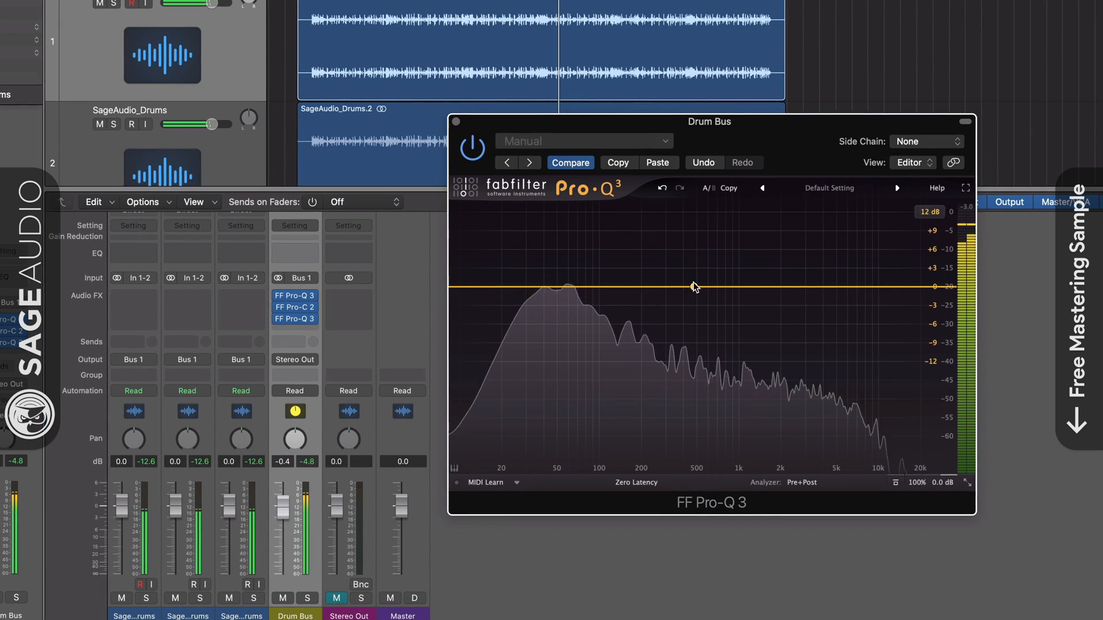
{"action": "left_click_drag", "start_coordinate": [693, 286], "coordinate": [706, 269]}
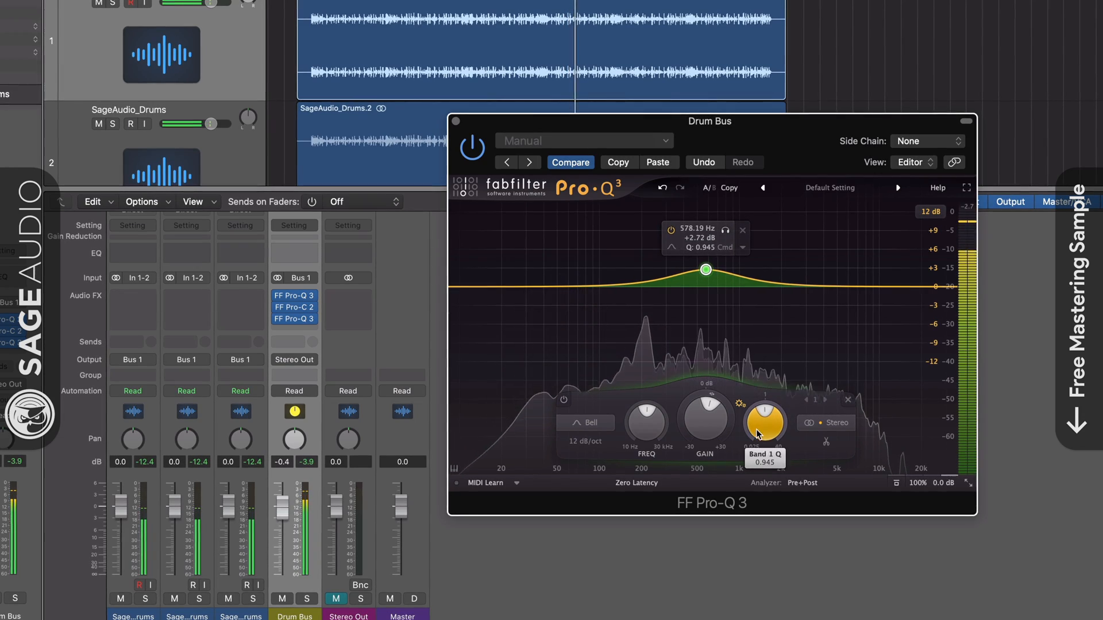
{"action": "left_click_drag", "start_coordinate": [757, 435], "coordinate": [757, 446]}
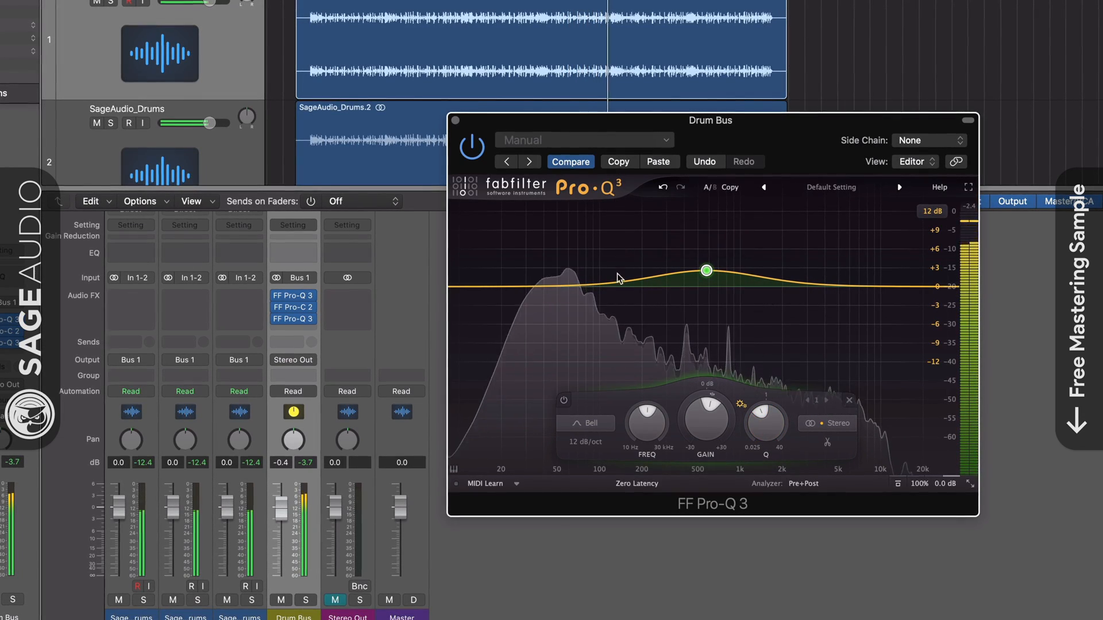
{"action": "left_click", "coordinate": [454, 120]}
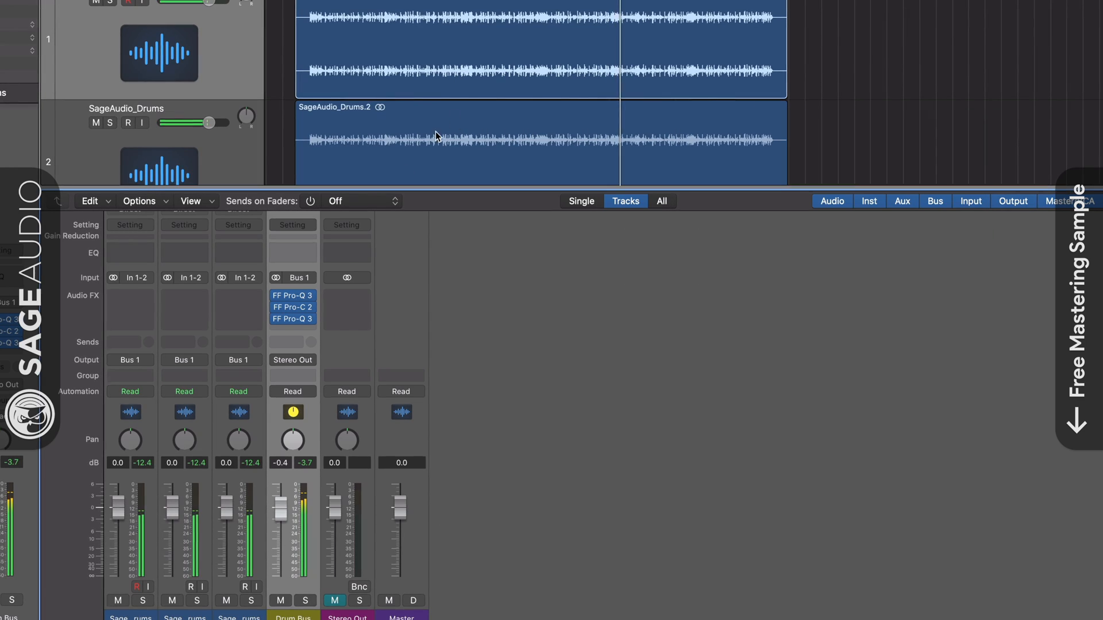
Paste the first EQ's settings into the Pro-Q 3 after the compressor and flip the bell into a matching cut
{"action": "left_click", "coordinate": [295, 320]}
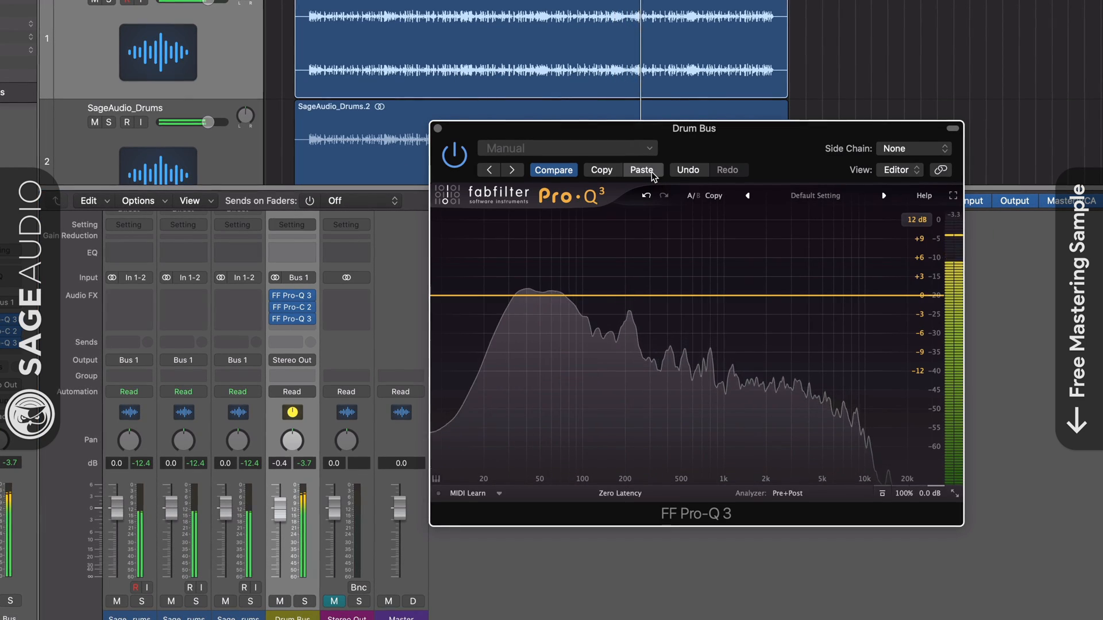
{"action": "left_click_drag", "start_coordinate": [689, 280], "coordinate": [690, 300]}
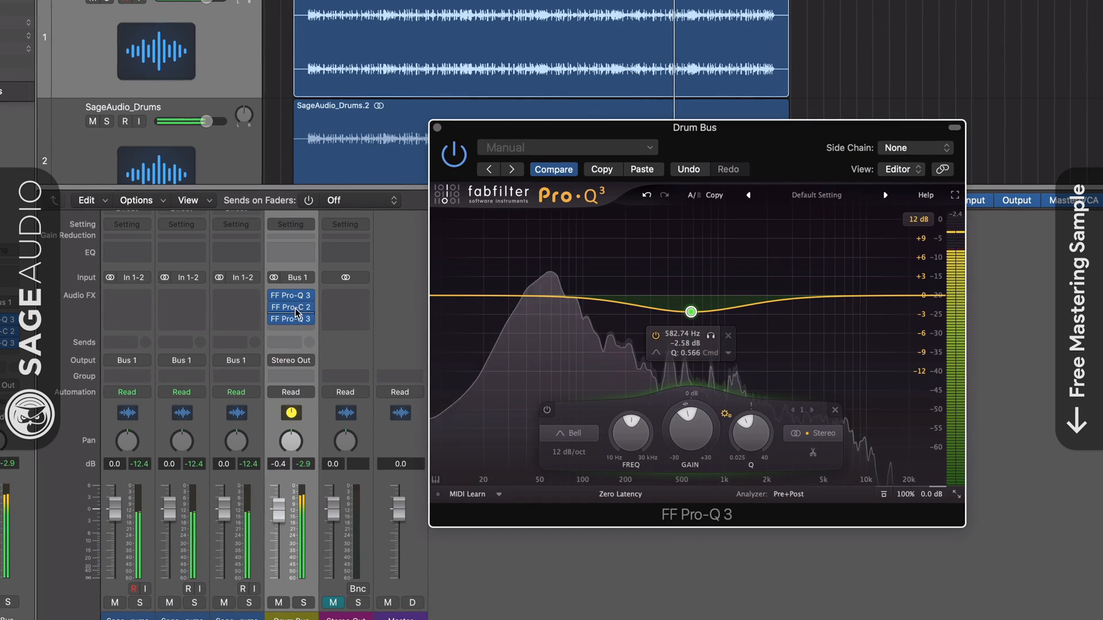
{"action": "left_click", "coordinate": [438, 126]}
Compare the curves of the Pro-Q 3 instances before and after the Drum Bus compressor
{"action": "left_click", "coordinate": [296, 299]}
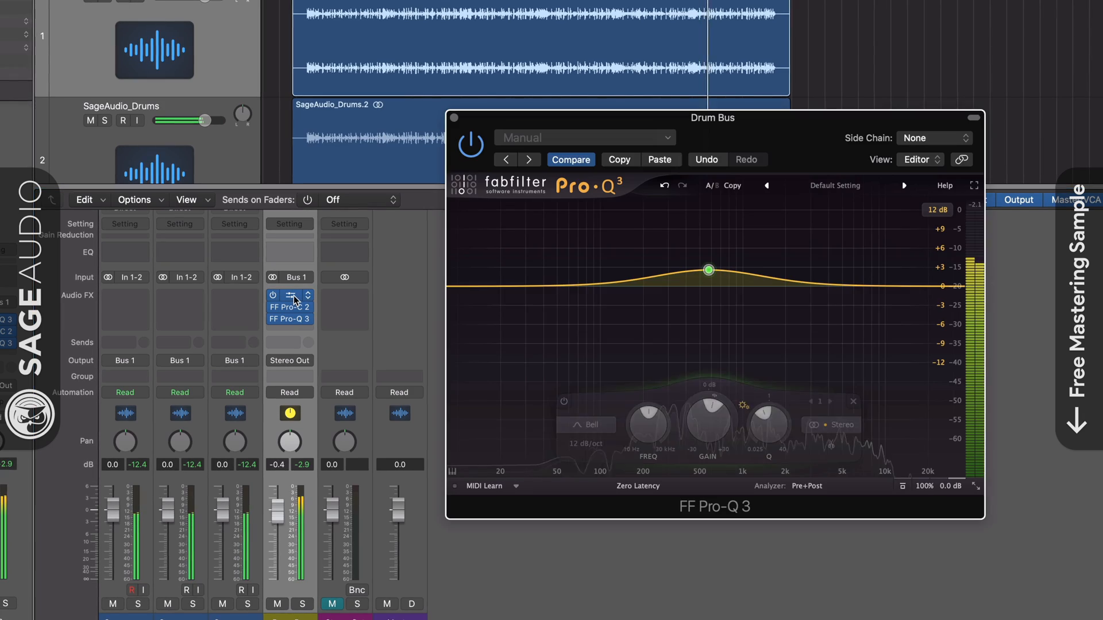
{"action": "left_click", "coordinate": [293, 321]}
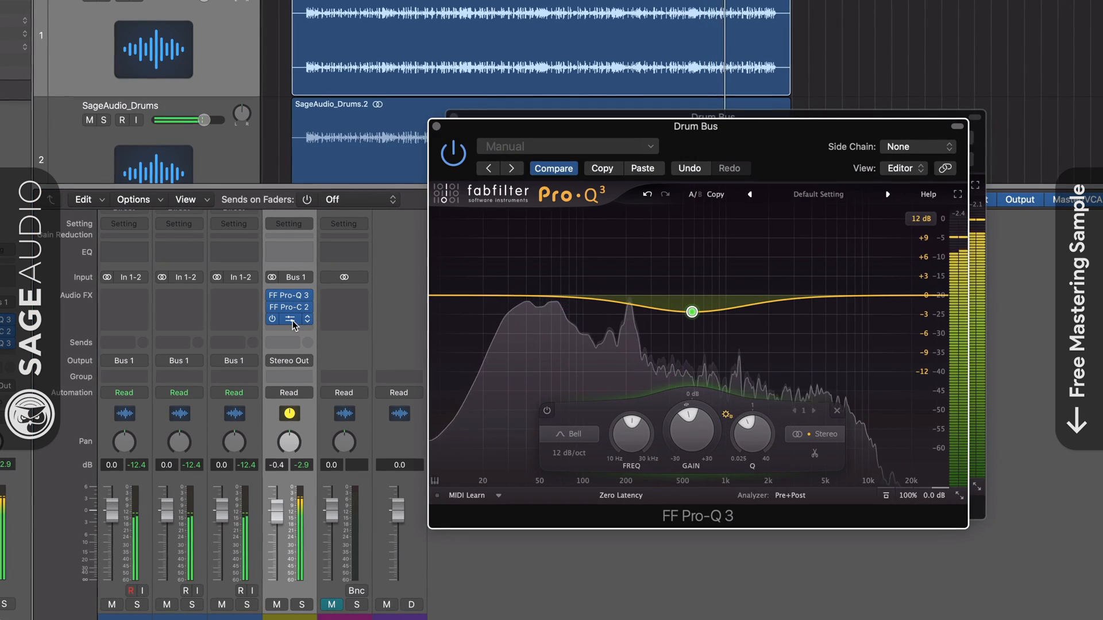
{"action": "left_click", "coordinate": [435, 126]}
{"action": "left_click_drag", "start_coordinate": [535, 116], "coordinate": [531, 116]}
Change the pre-compressor Pro-Q 3's bell into a -2.99 dB cut at 54.007 Hz
{"action": "mouse_move", "coordinate": [685, 262]}
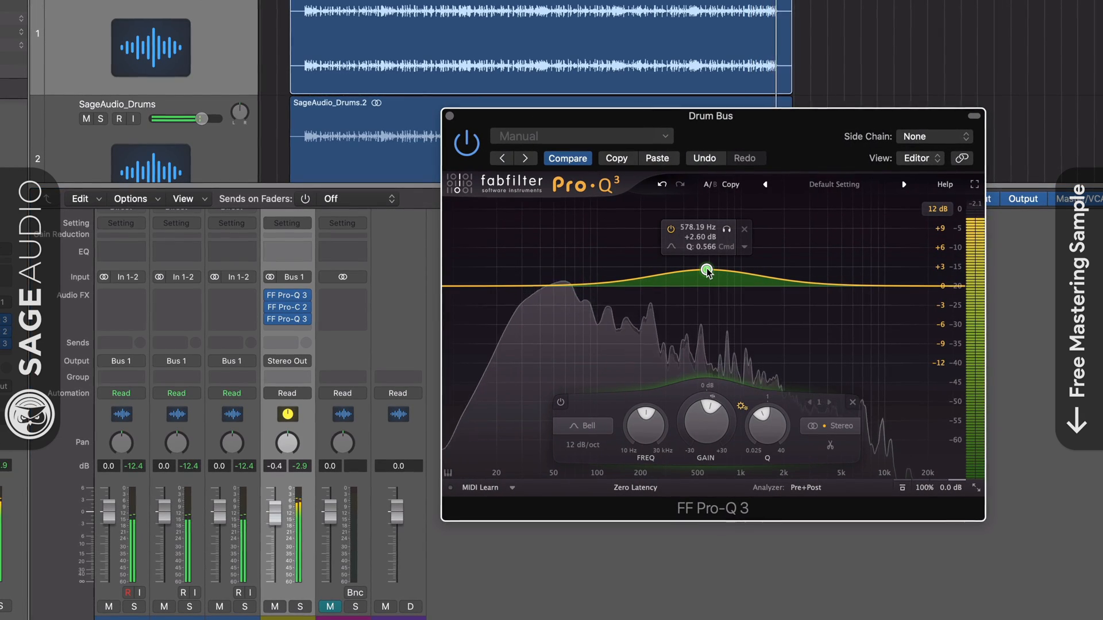
{"action": "left_click_drag", "start_coordinate": [706, 270], "coordinate": [542, 276]}
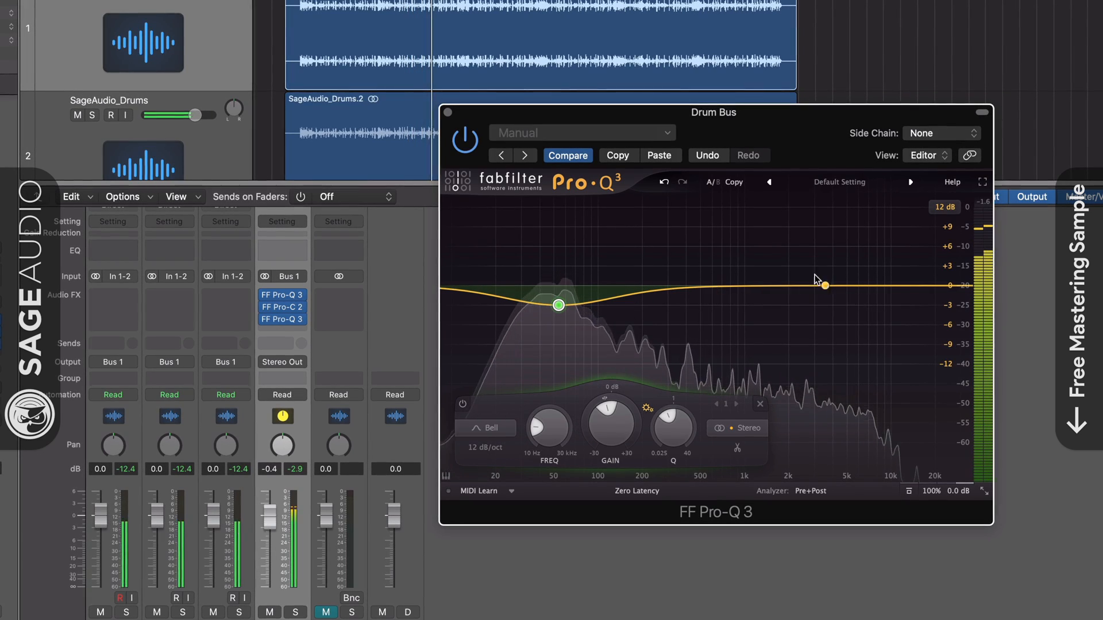
{"action": "left_click", "coordinate": [448, 112]}
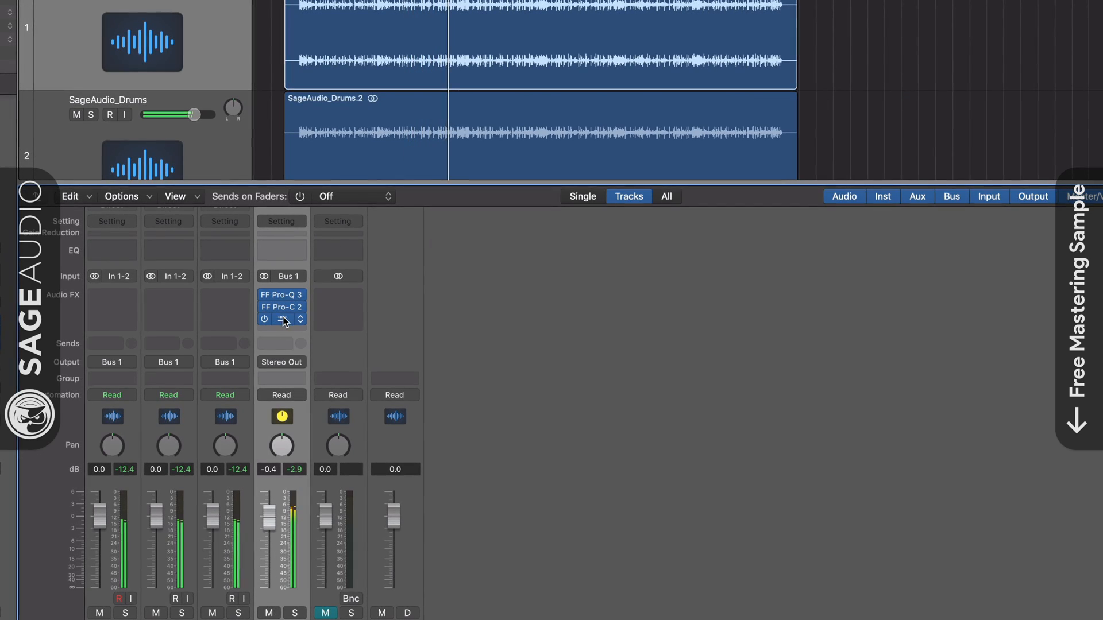
Paste that cut into the post-compressor Pro-Q 3, flip it to a +2.95 dB boost at 51.187 Hz, and reopen the first EQ
{"action": "left_click", "coordinate": [282, 318]}
{"action": "left_click", "coordinate": [644, 166]}
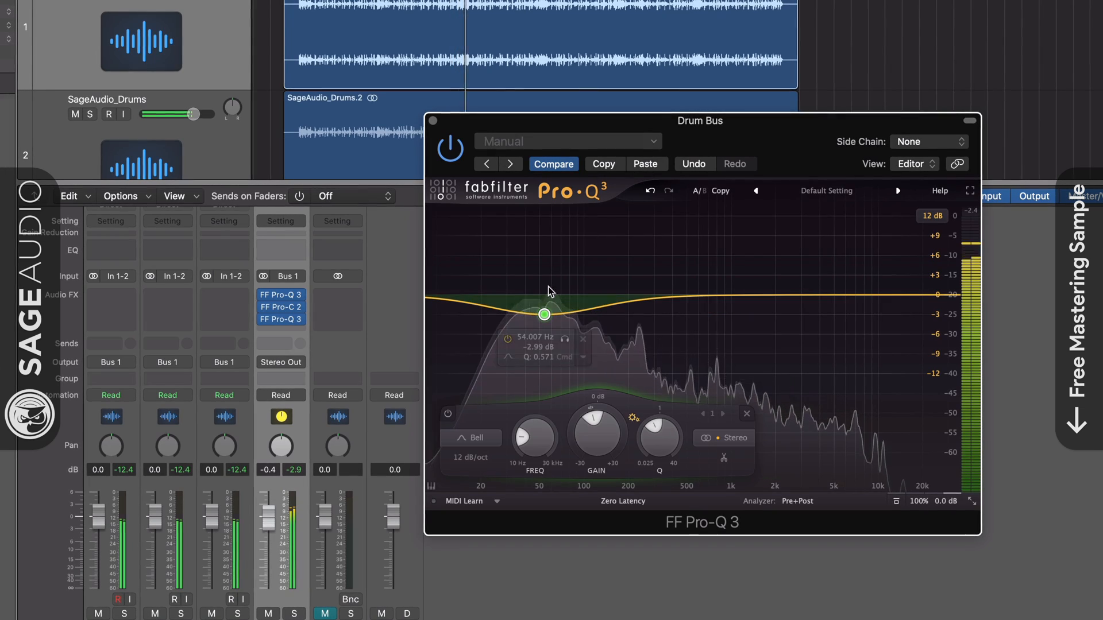
{"action": "left_click_drag", "start_coordinate": [544, 314], "coordinate": [540, 275]}
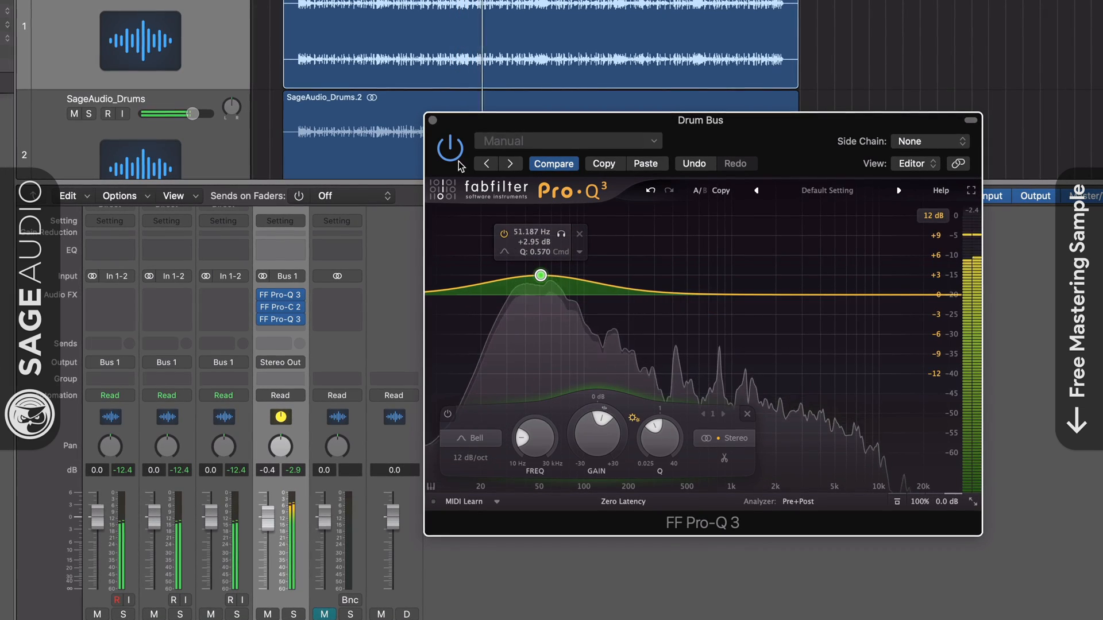
{"action": "left_click", "coordinate": [433, 120]}
{"action": "left_click", "coordinate": [281, 296]}
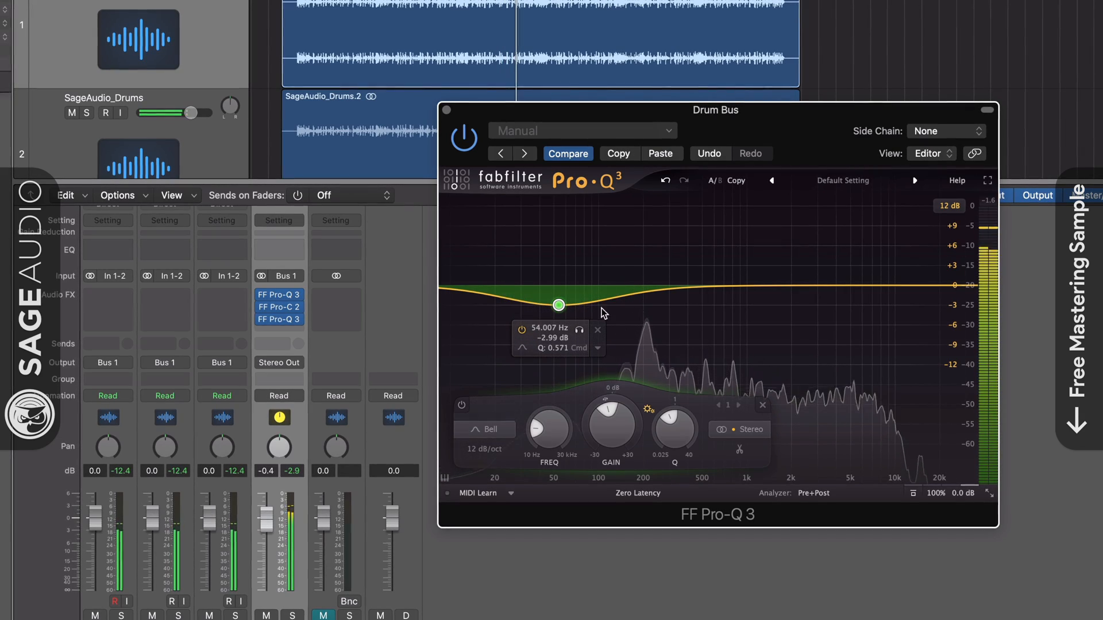
Add a wide +2.64 dB bell at 945.92 Hz with a Q of 0.507 to the pre-compressor Pro-Q 3
{"action": "left_click_drag", "start_coordinate": [725, 286], "coordinate": [733, 269]}
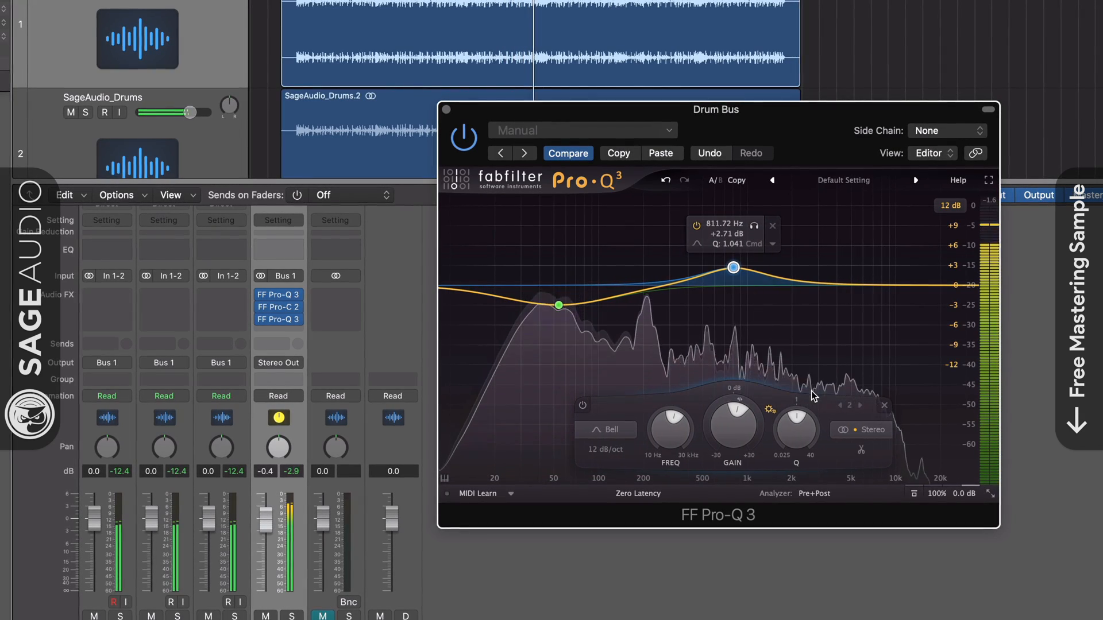
{"action": "left_click_drag", "start_coordinate": [795, 431], "coordinate": [793, 449]}
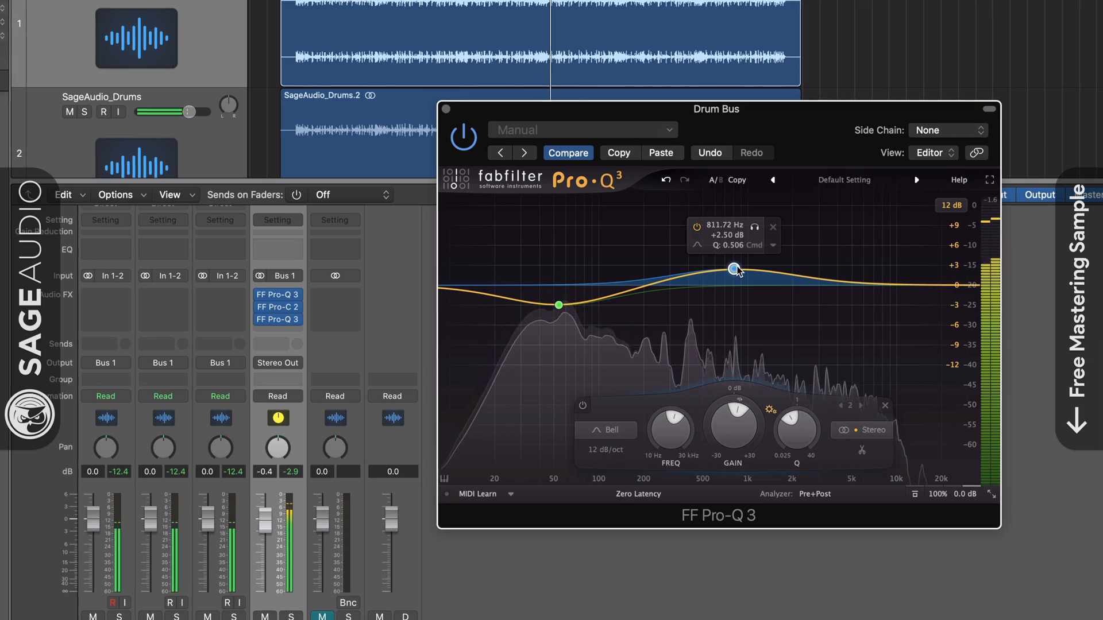
{"action": "left_click_drag", "start_coordinate": [734, 269], "coordinate": [744, 268]}
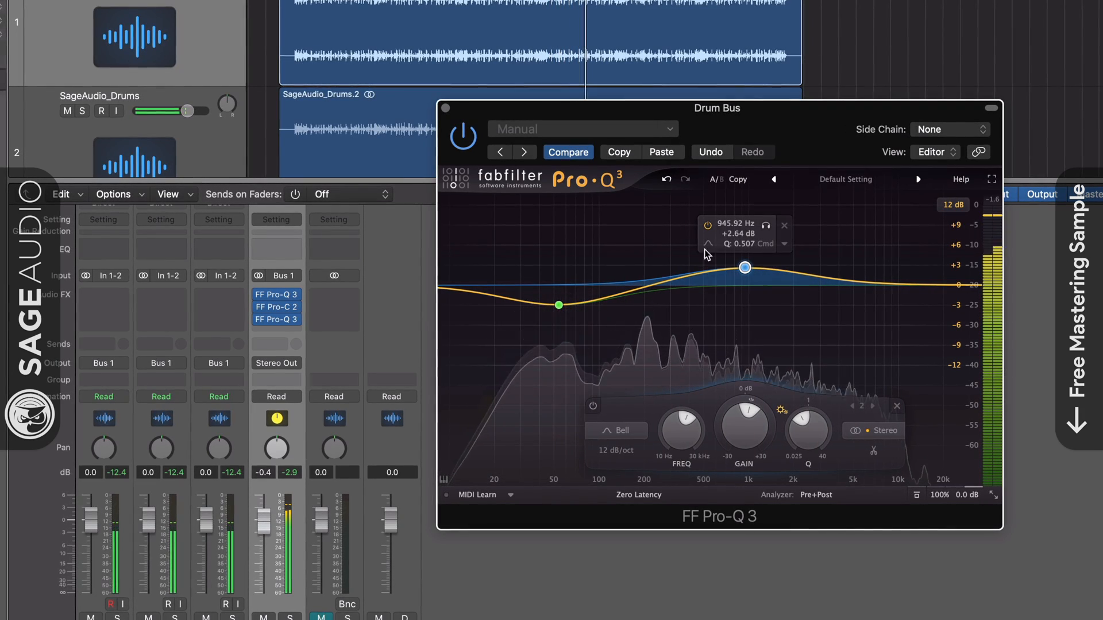
{"action": "left_click", "coordinate": [445, 108]}
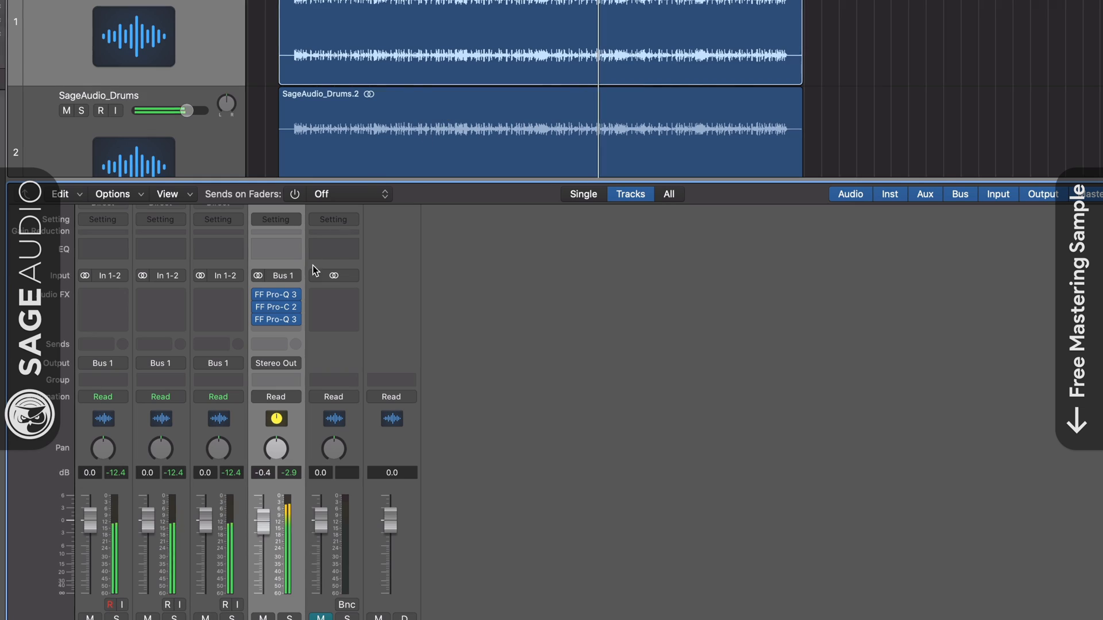
Paste the first EQ's settings into the Pro-Q 3 after the compressor and invert the gain of both bells
{"action": "left_click", "coordinate": [279, 320]}
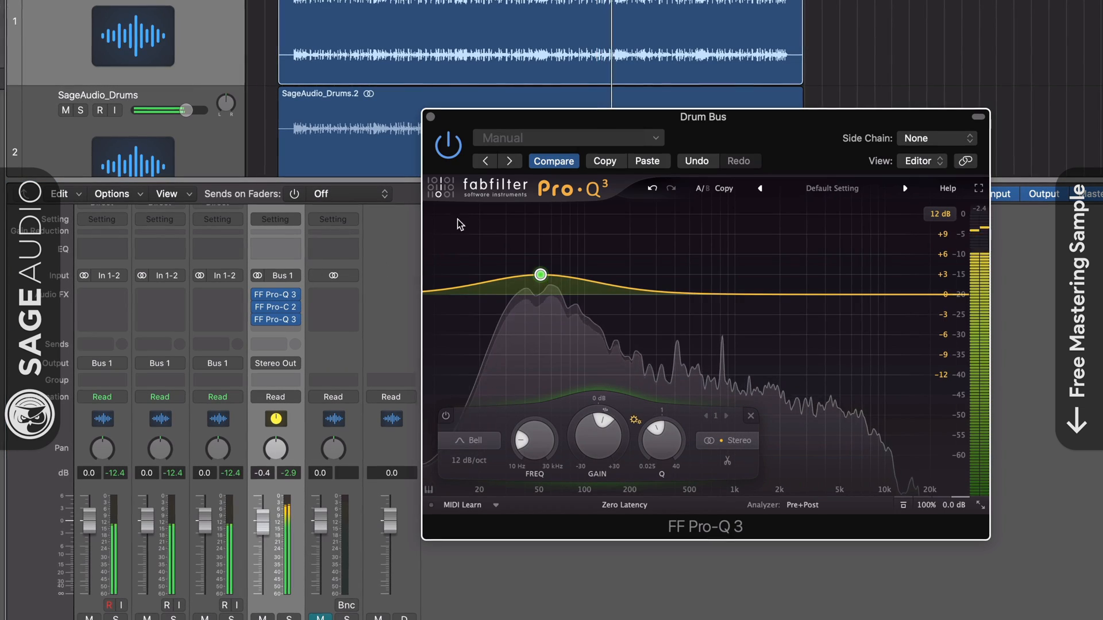
{"action": "left_click", "coordinate": [659, 168]}
{"action": "left_click_drag", "start_coordinate": [468, 229], "coordinate": [773, 327]}
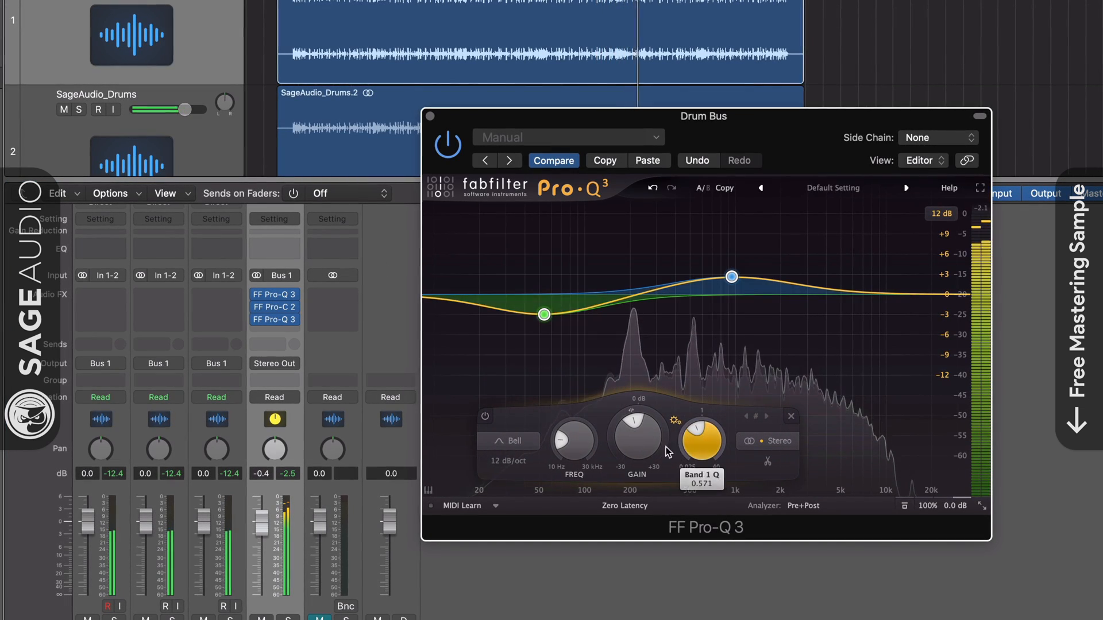
{"action": "left_click_drag", "start_coordinate": [667, 452], "coordinate": [668, 338]}
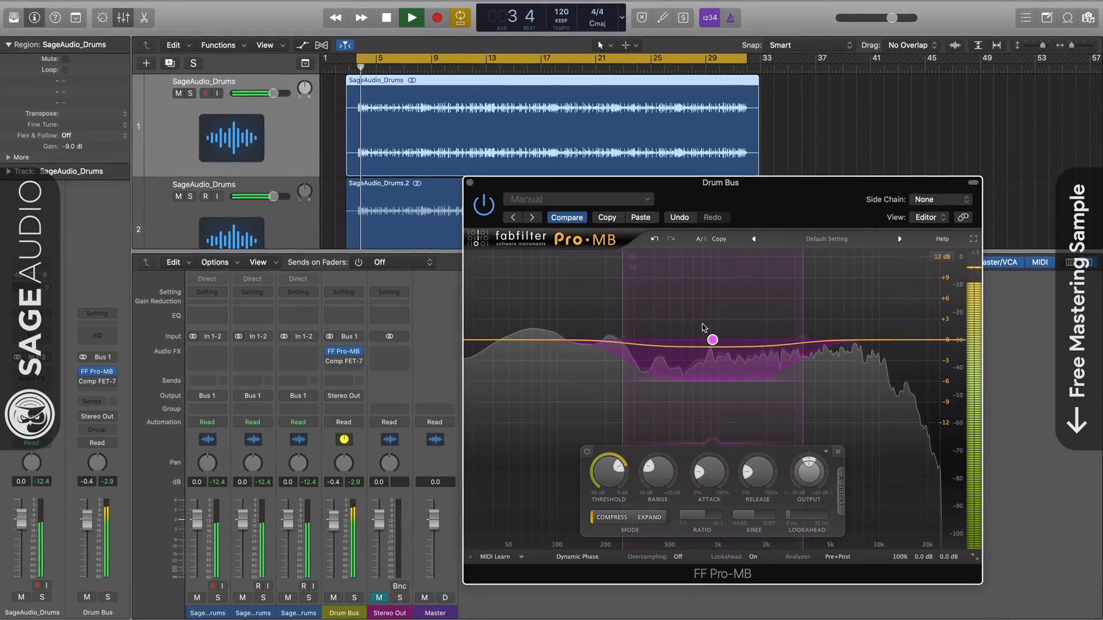
Centre the Drum Bus Pro-MB compression band at 1151.3 Hz and widen its lower and upper crossovers
{"action": "left_click_drag", "start_coordinate": [712, 340], "coordinate": [728, 340]}
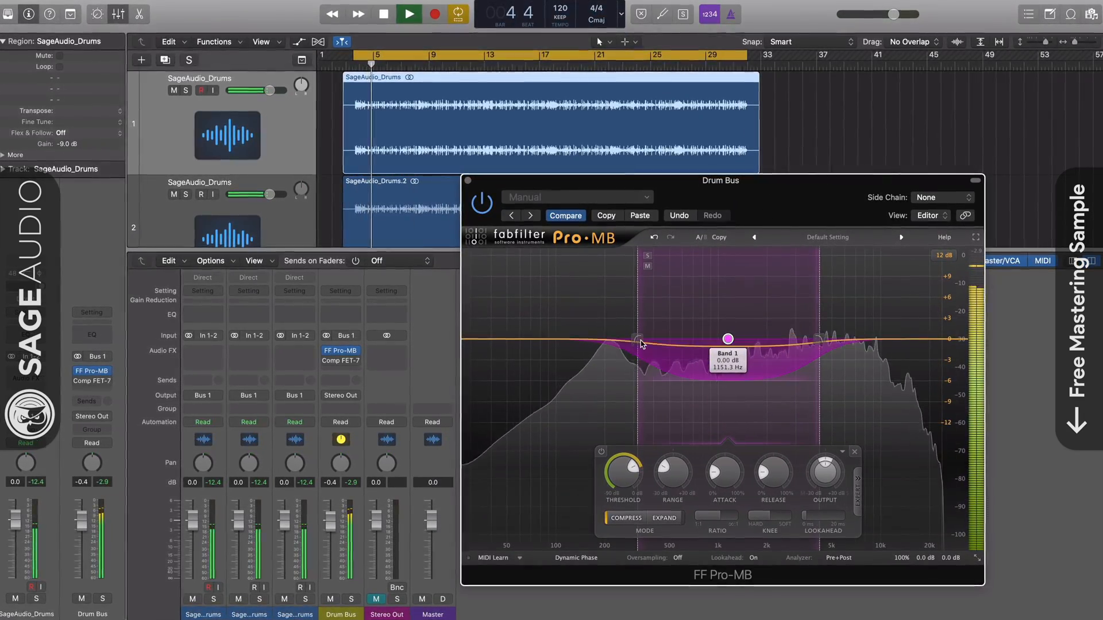
{"action": "left_click_drag", "start_coordinate": [640, 340], "coordinate": [630, 341]}
{"action": "left_click_drag", "start_coordinate": [817, 340], "coordinate": [822, 340]}
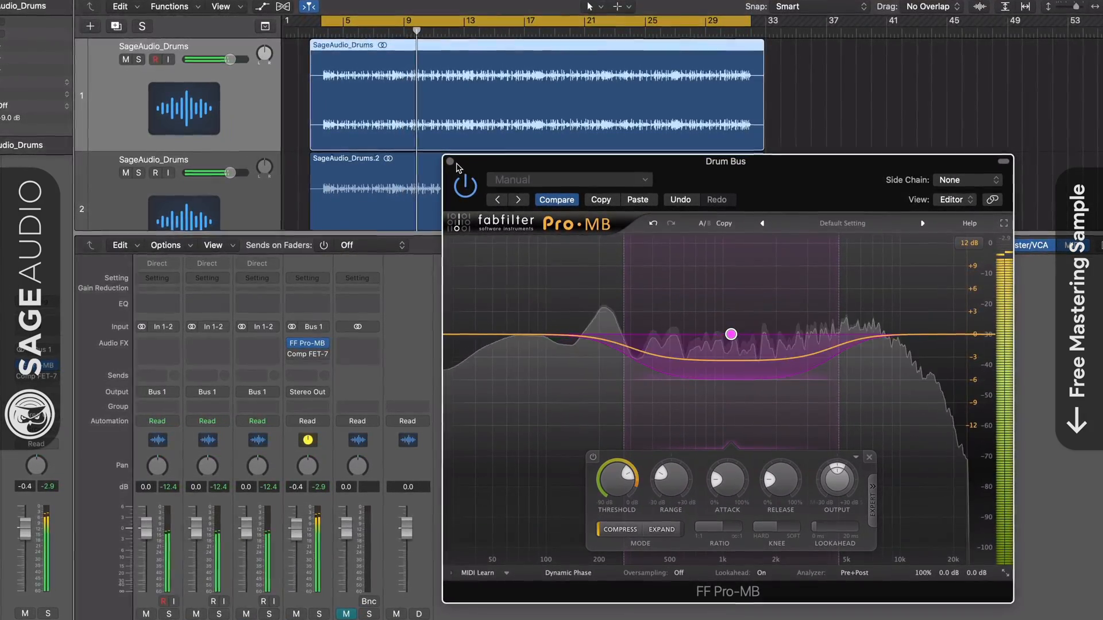
{"action": "left_click", "coordinate": [450, 162]}
Open the Comp FET-76 on the Drum Bus, reposition its window, and raise its input
{"action": "mouse_move", "coordinate": [300, 355]}
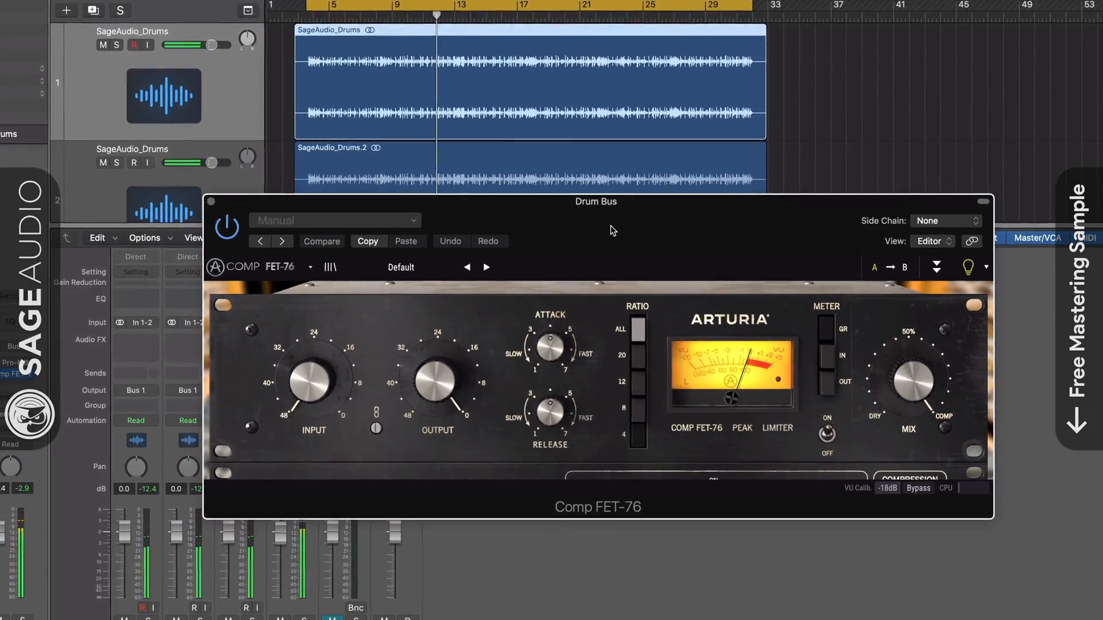
{"action": "left_click_drag", "start_coordinate": [611, 230], "coordinate": [613, 202]}
{"action": "left_click_drag", "start_coordinate": [313, 354], "coordinate": [313, 327]}
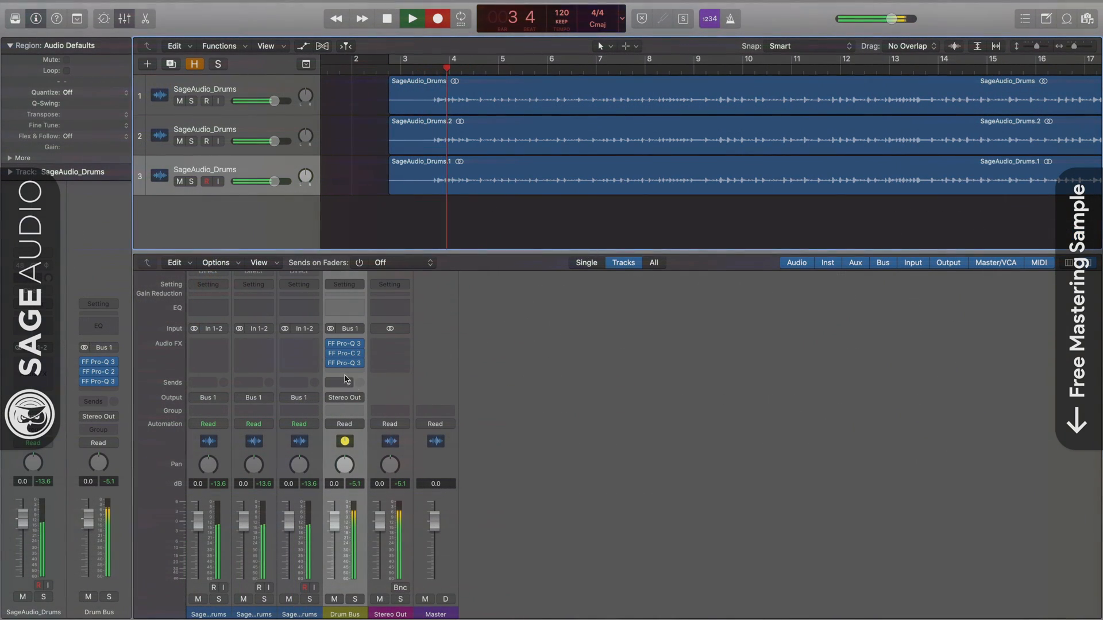
Shape the pre-compressor Pro-Q 3 with a +4.69 dB bell at 71.023 Hz and a broad midrange cut
{"action": "mouse_move", "coordinate": [331, 355]}
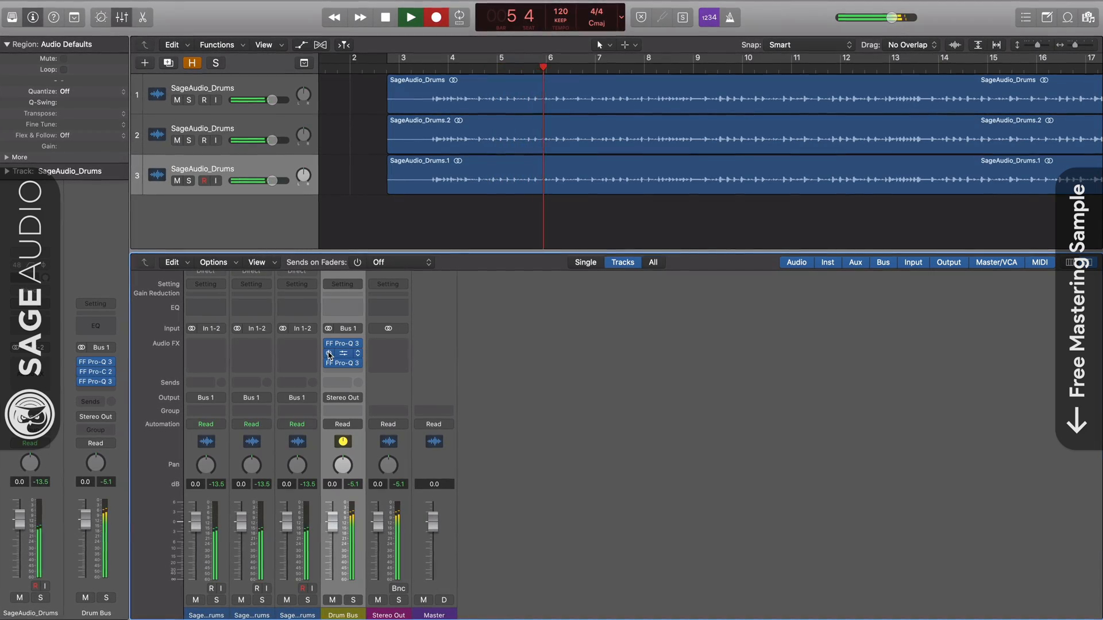
{"action": "left_click", "coordinate": [342, 343]}
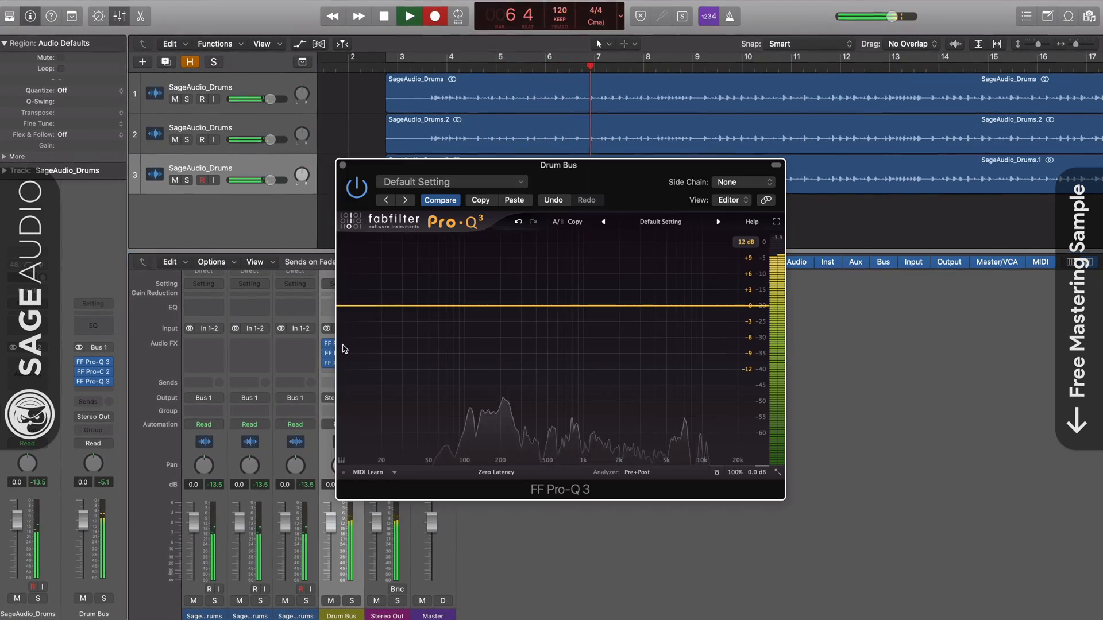
{"action": "left_click", "coordinate": [442, 305]}
{"action": "left_click_drag", "start_coordinate": [442, 305], "coordinate": [443, 281]}
{"action": "left_click_drag", "start_coordinate": [597, 305], "coordinate": [597, 319]}
{"action": "left_click_drag", "start_coordinate": [647, 420], "coordinate": [647, 454]}
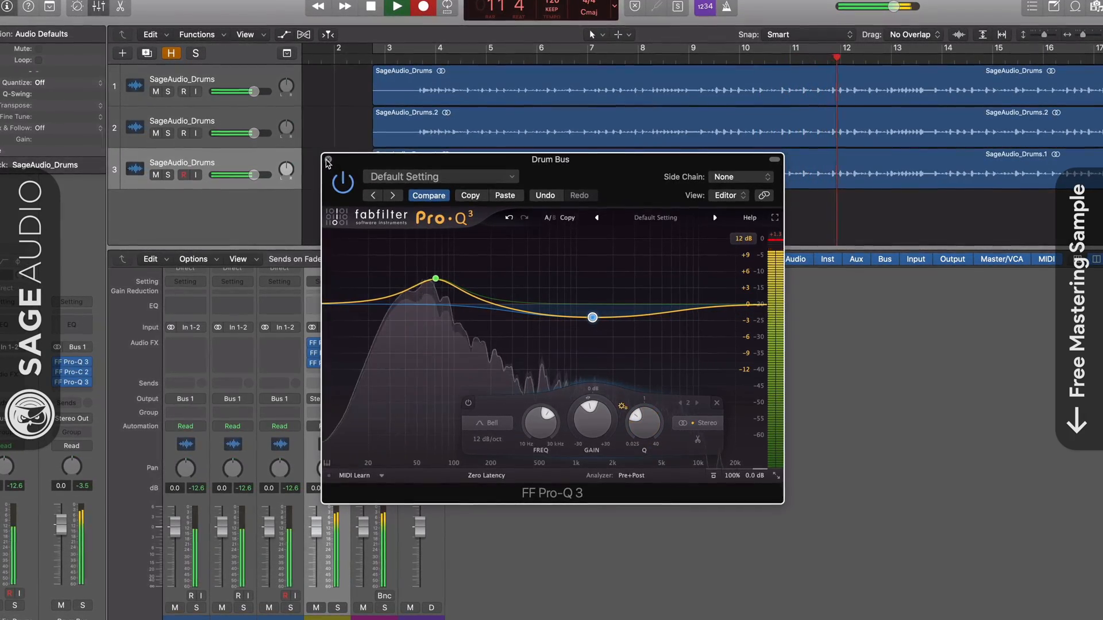
{"action": "left_click", "coordinate": [329, 161]}
Paste the two-band curve into the post-compressor Pro-Q 3 and flip both bands' gain together
{"action": "left_click", "coordinate": [326, 363]}
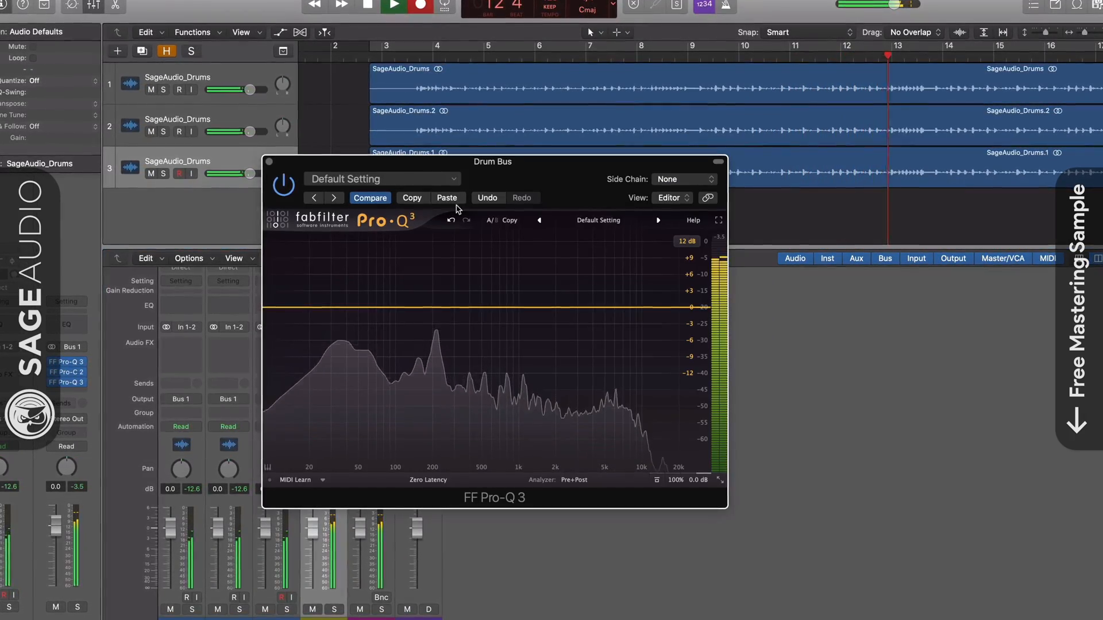
{"action": "left_click", "coordinate": [446, 198]}
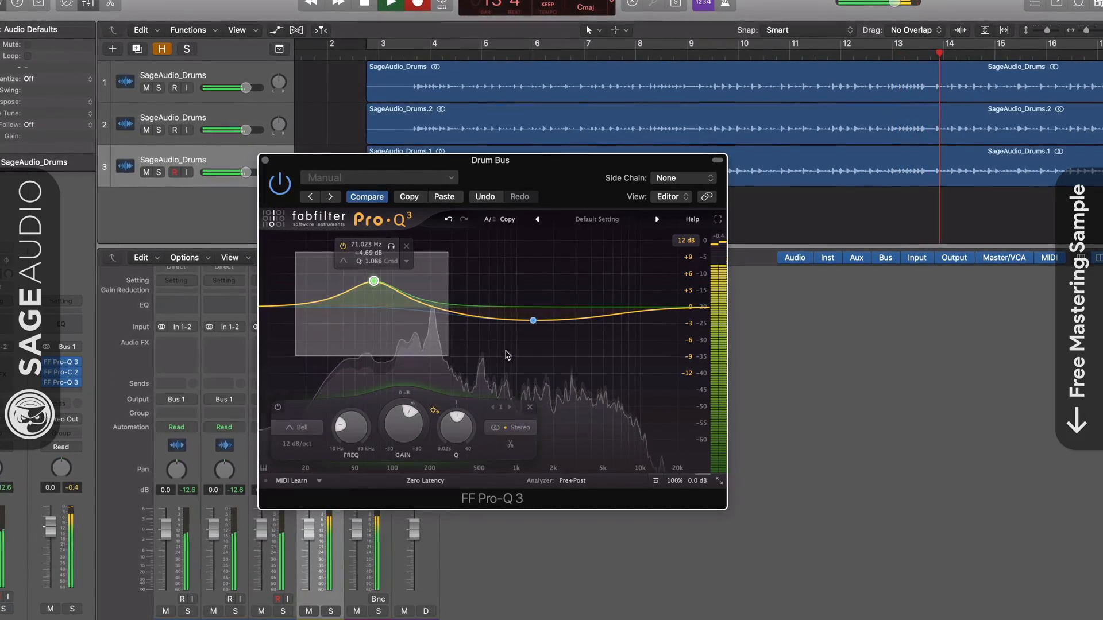
{"action": "left_click_drag", "start_coordinate": [506, 351], "coordinate": [584, 358]}
{"action": "left_click_drag", "start_coordinate": [455, 411], "coordinate": [446, 416]}
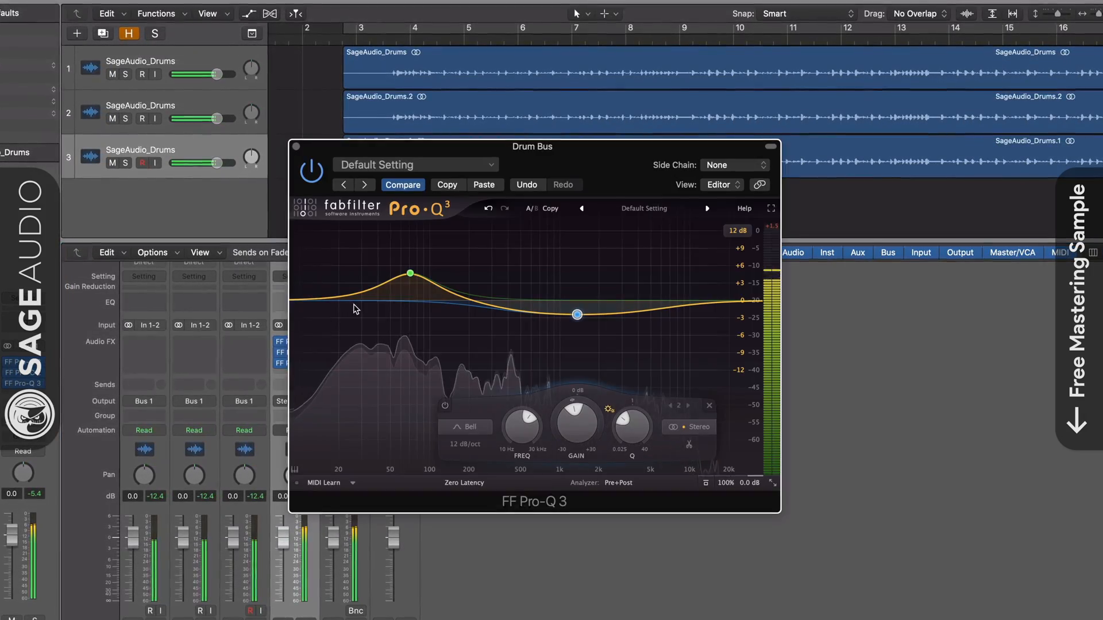
Select both bands of the pre-compressor Pro-Q 3 and flip them into a low cut and a midrange boost
{"action": "left_click_drag", "start_coordinate": [335, 225], "coordinate": [634, 358]}
{"action": "left_click_drag", "start_coordinate": [497, 409], "coordinate": [490, 442]}
{"action": "left_click", "coordinate": [288, 143]}
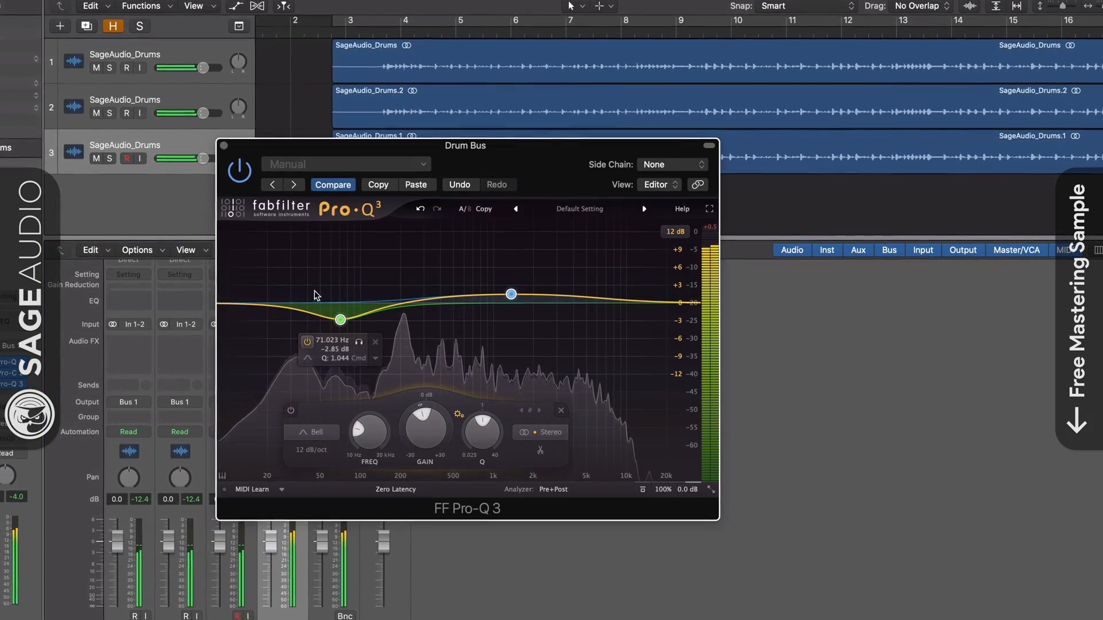
Flip the post-compressor Pro-Q 3's bands back, with +4.13 dB at 71.023 Hz, and bypass the pre-compressor Pro-Q 3
{"action": "left_click_drag", "start_coordinate": [283, 251], "coordinate": [531, 373]}
{"action": "left_click_drag", "start_coordinate": [427, 435], "coordinate": [429, 405]}
{"action": "left_click_drag", "start_coordinate": [452, 345], "coordinate": [454, 331]}
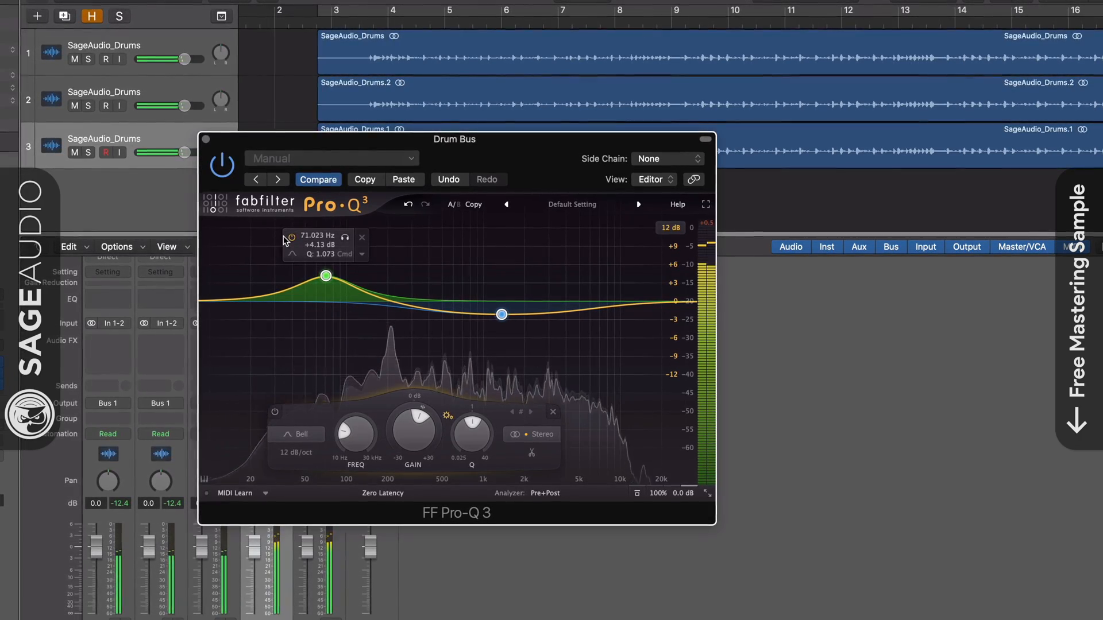
{"action": "left_click", "coordinate": [205, 140]}
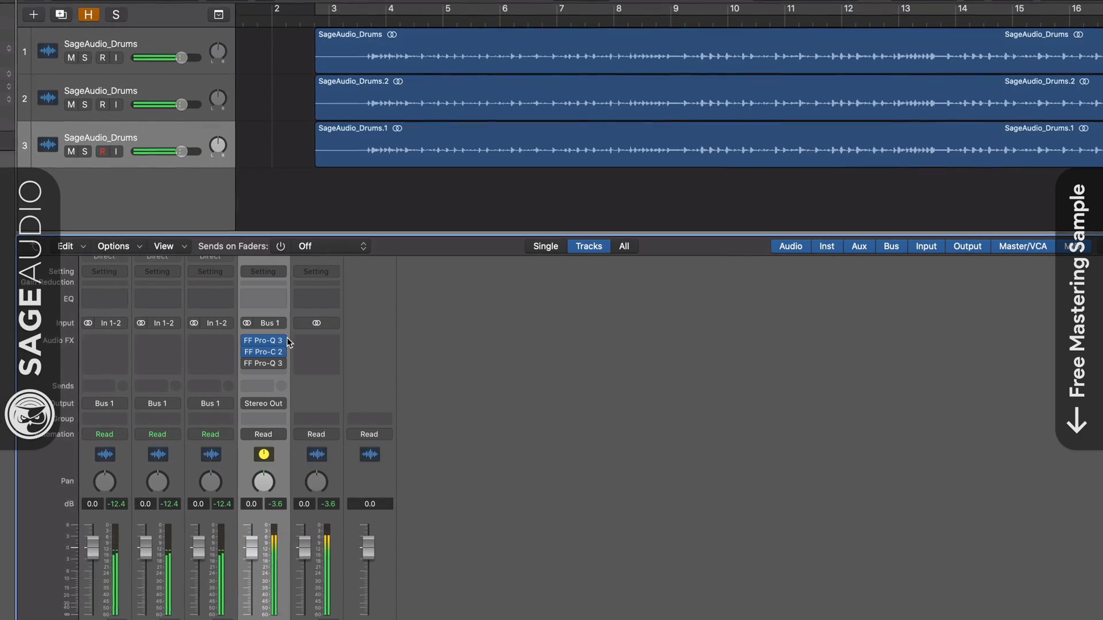
{"action": "left_click", "coordinate": [246, 340]}
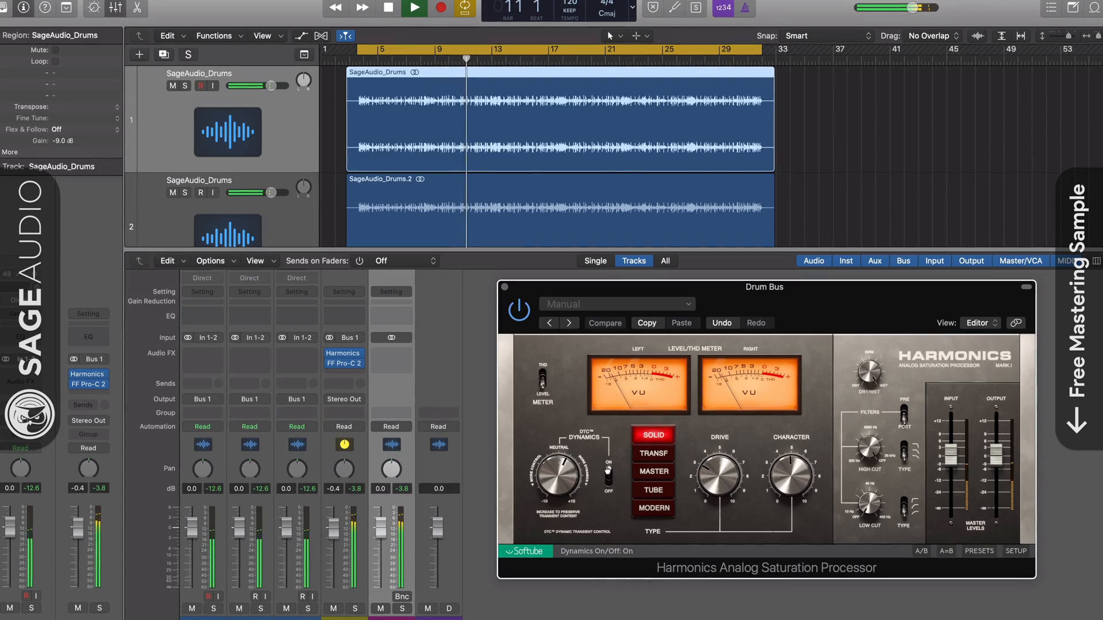
Switch on the DTC dynamics in Harmonics, then reorder it after FF Pro-C 2 on the Drum Bus
{"action": "left_click", "coordinate": [607, 470]}
{"action": "mouse_move", "coordinate": [343, 356]}
{"action": "left_mouse_down"}
{"action": "mouse_move", "coordinate": [342, 377]}
{"action": "mouse_move", "coordinate": [343, 354]}
{"action": "left_mouse_up"}
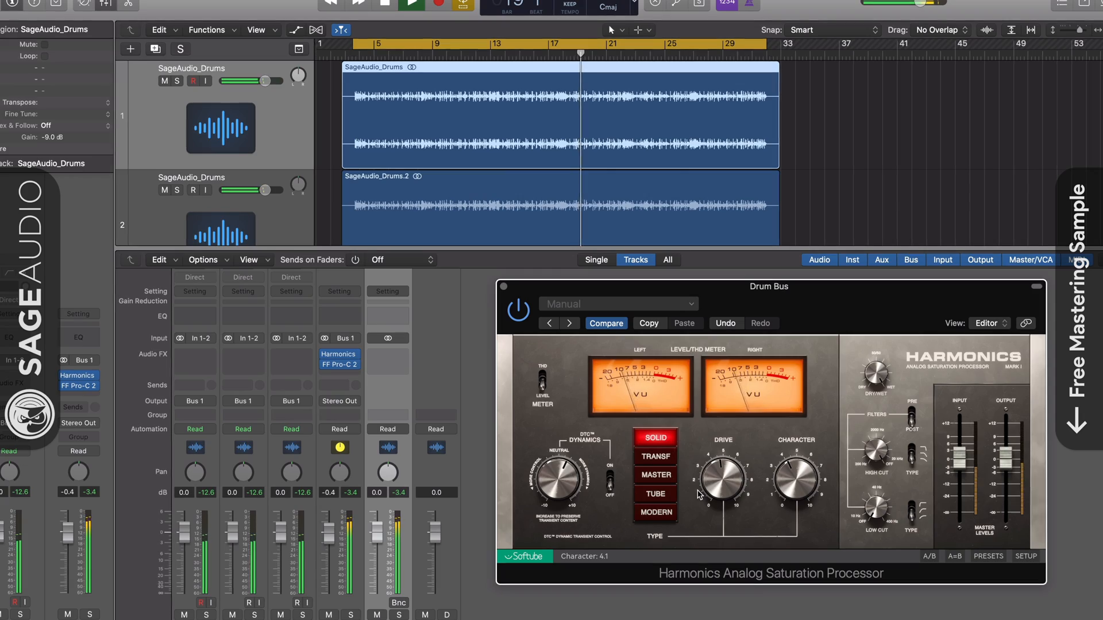
{"action": "left_click_drag", "start_coordinate": [341, 355], "coordinate": [340, 379]}
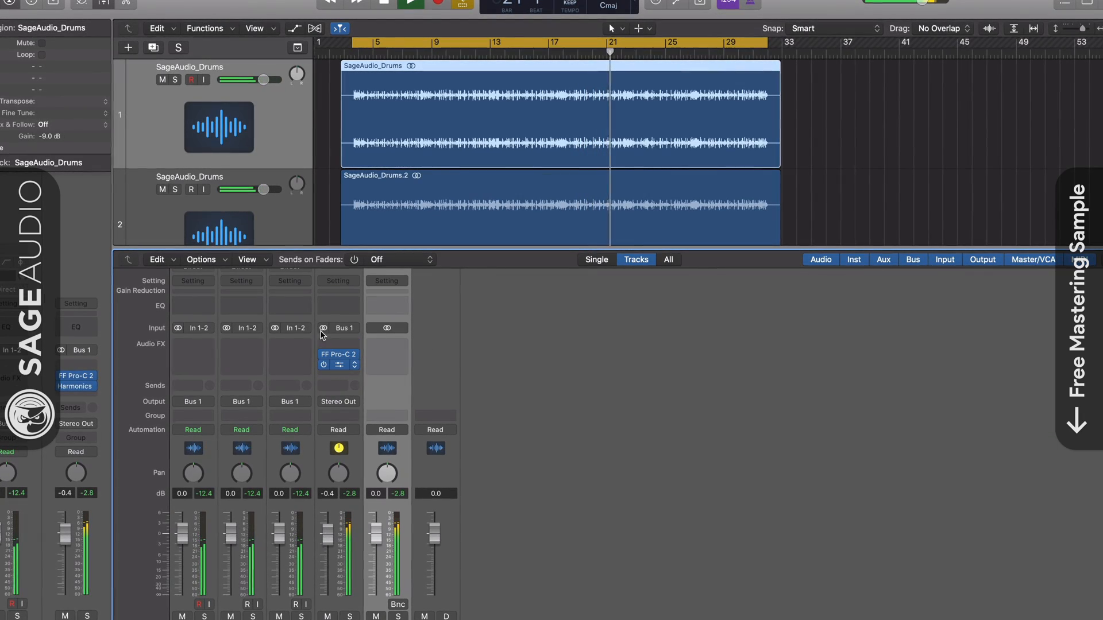
{"action": "left_click_drag", "start_coordinate": [232, 8], "coordinate": [744, 299]}
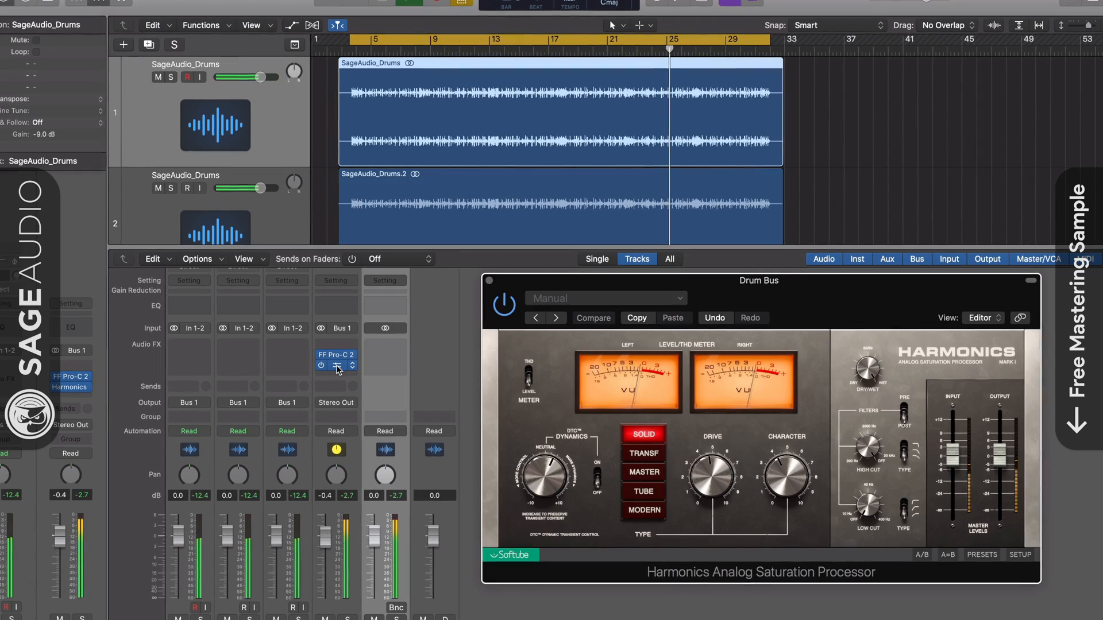
Duplicate Harmonics to the slot before FF Pro-C 2 and arrange both Harmonics windows side by side
{"action": "left_click_drag", "start_coordinate": [339, 370], "coordinate": [337, 346]}
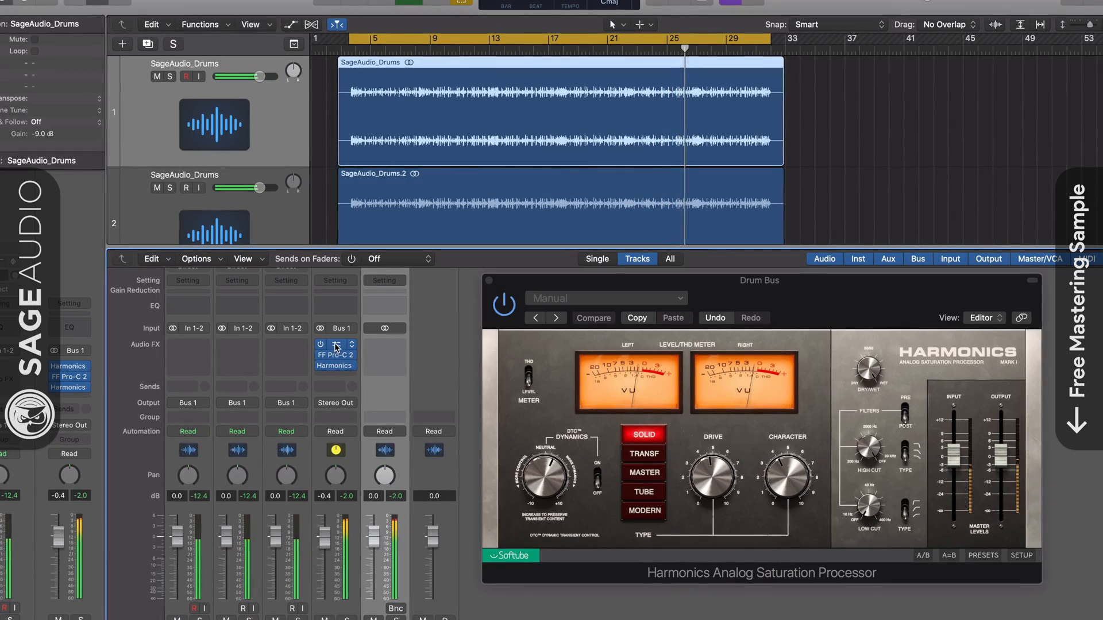
{"action": "left_click", "coordinate": [337, 346]}
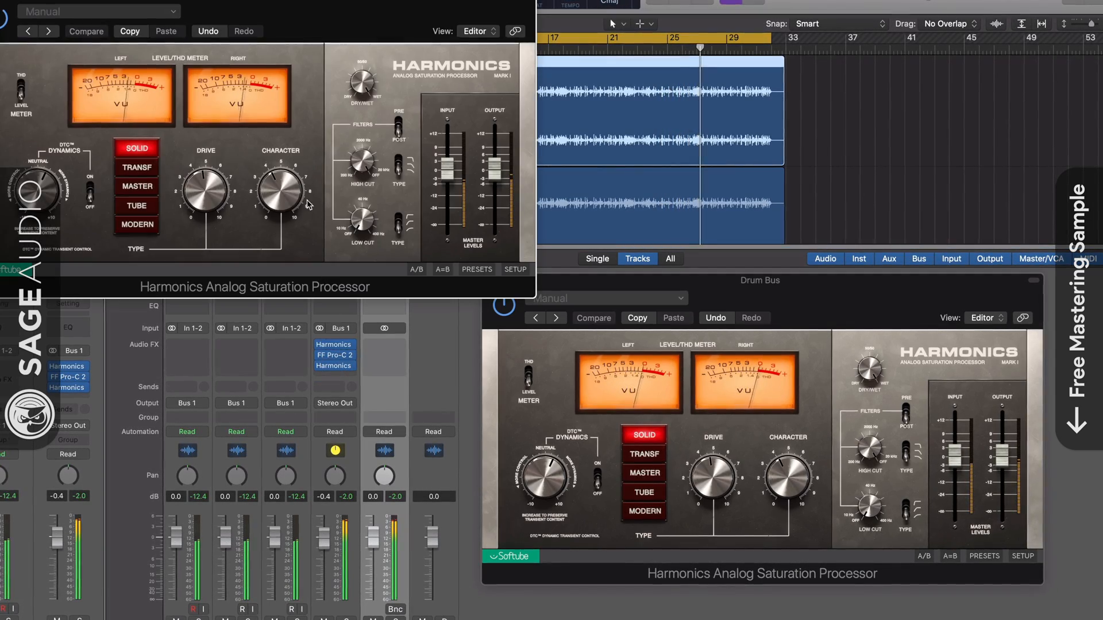
{"action": "left_click_drag", "start_coordinate": [292, 15], "coordinate": [349, 302]}
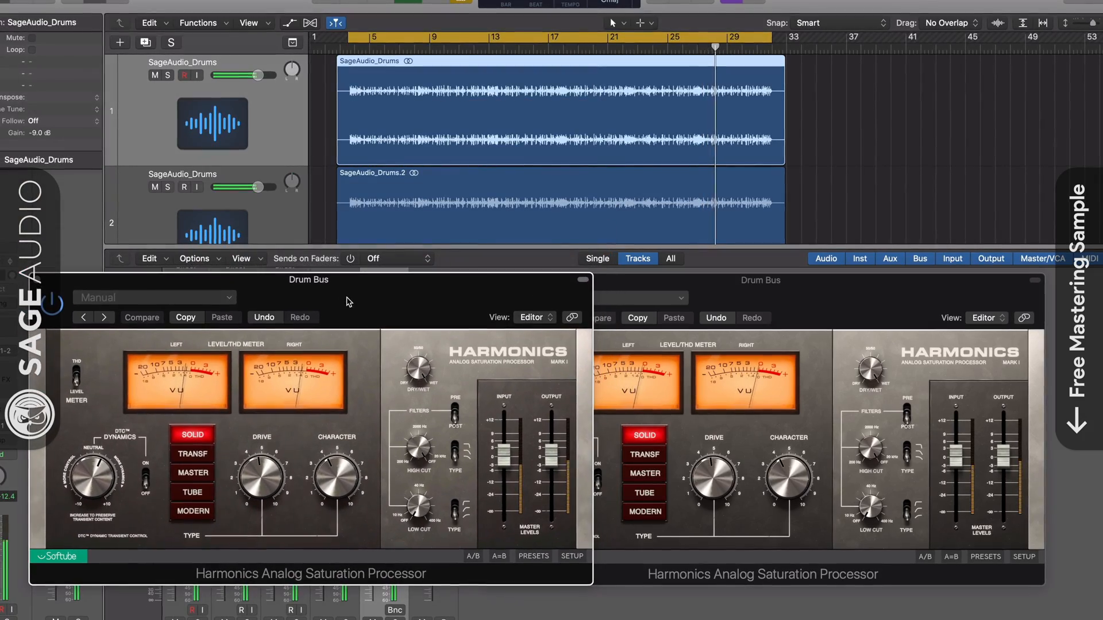
{"action": "left_click_drag", "start_coordinate": [774, 283], "coordinate": [814, 281]}
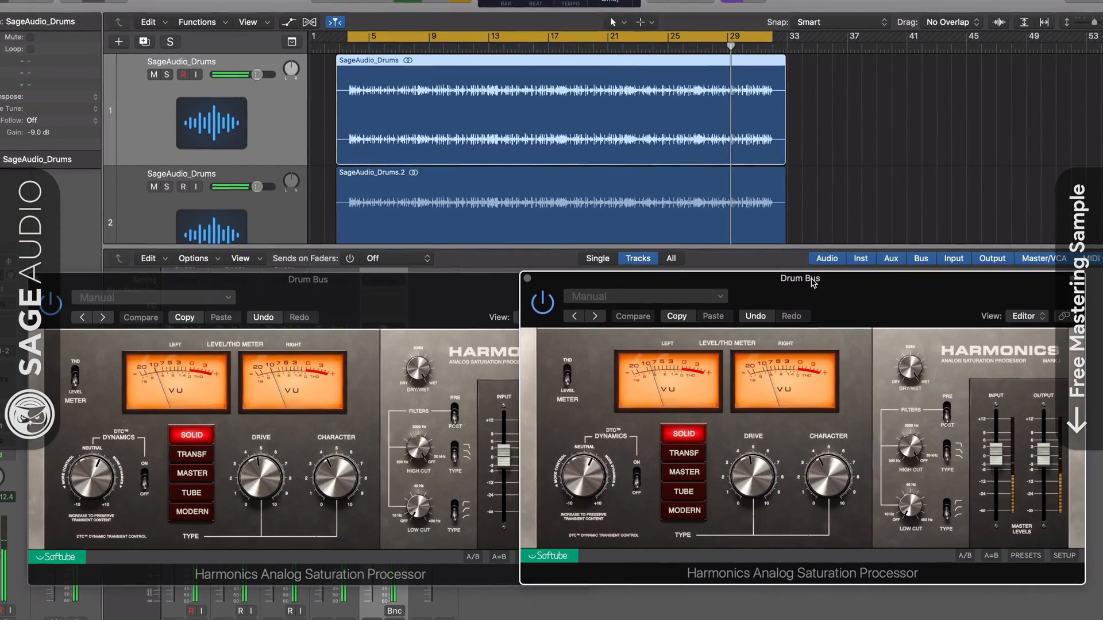
Set the post-compressor Harmonics Drive to 5.7 and adjust the pre-compressor instance's Drive and its Character to 4.6
{"action": "left_click_drag", "start_coordinate": [752, 468], "coordinate": [752, 466]}
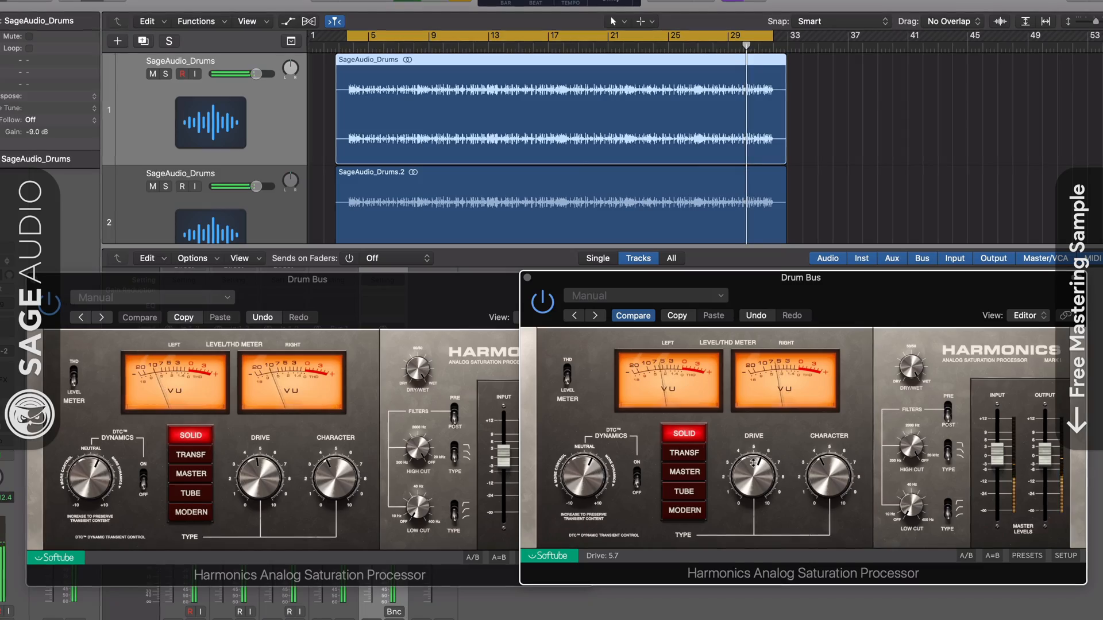
{"action": "left_click_drag", "start_coordinate": [259, 476], "coordinate": [262, 478]}
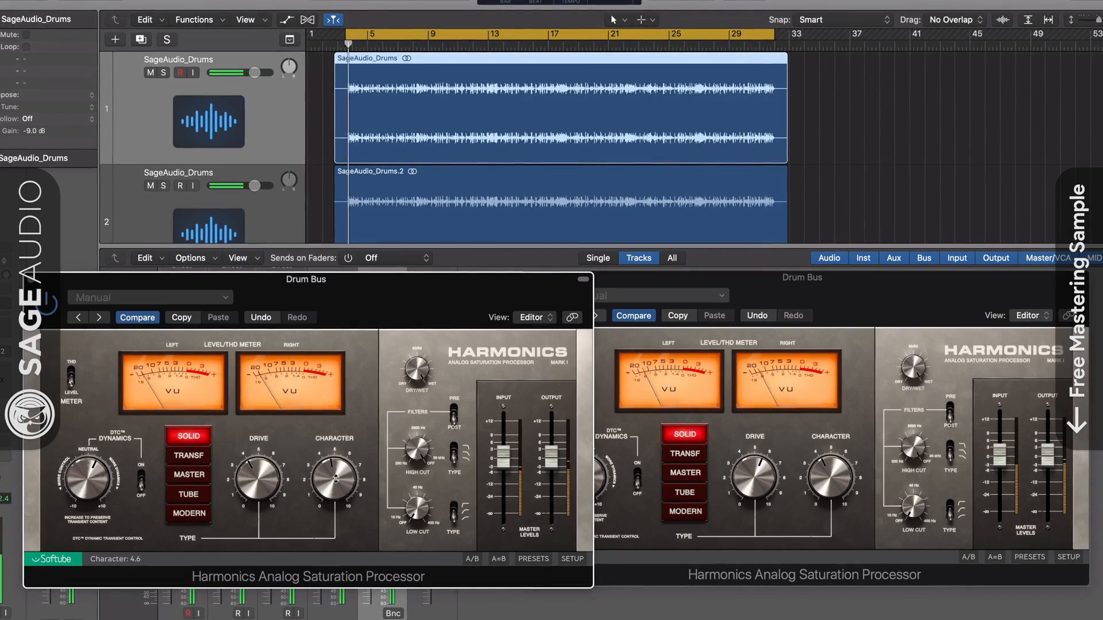
{"action": "left_click", "coordinate": [824, 478]}
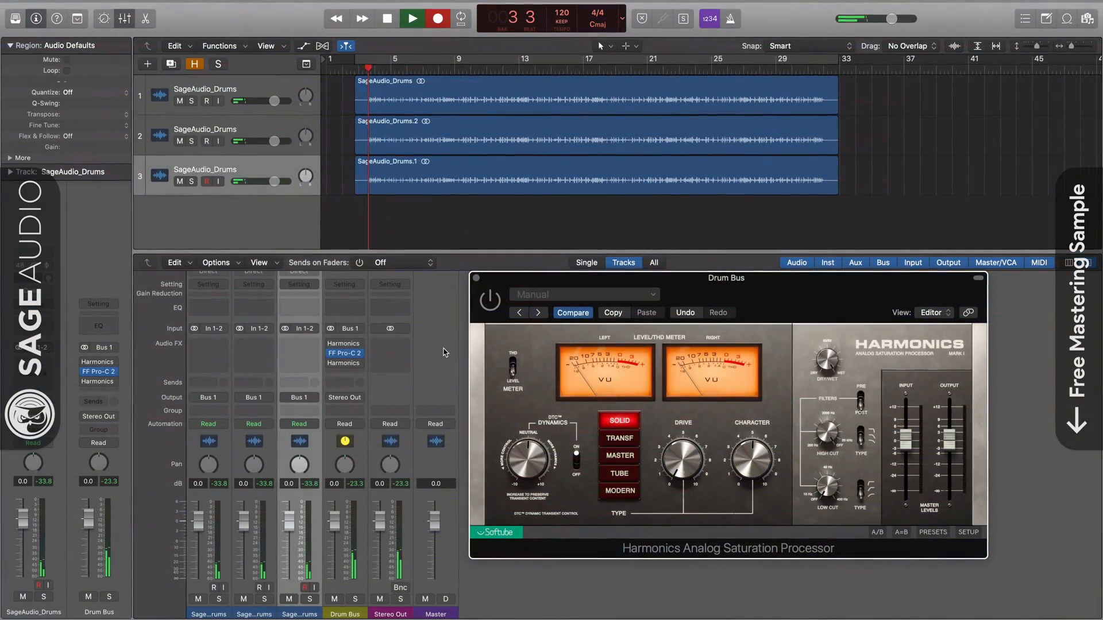
Re-enable FF Pro-C 2 and the Harmonics instance before it on the Drum Bus
{"action": "mouse_move", "coordinate": [334, 354]}
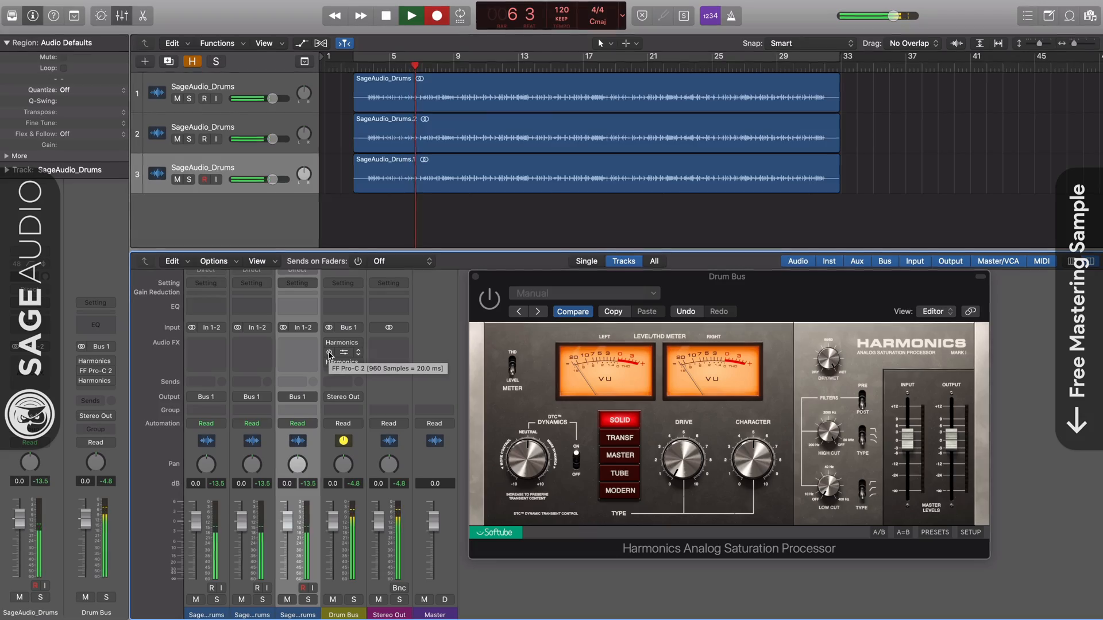
{"action": "left_click", "coordinate": [329, 353]}
{"action": "left_click", "coordinate": [489, 298]}
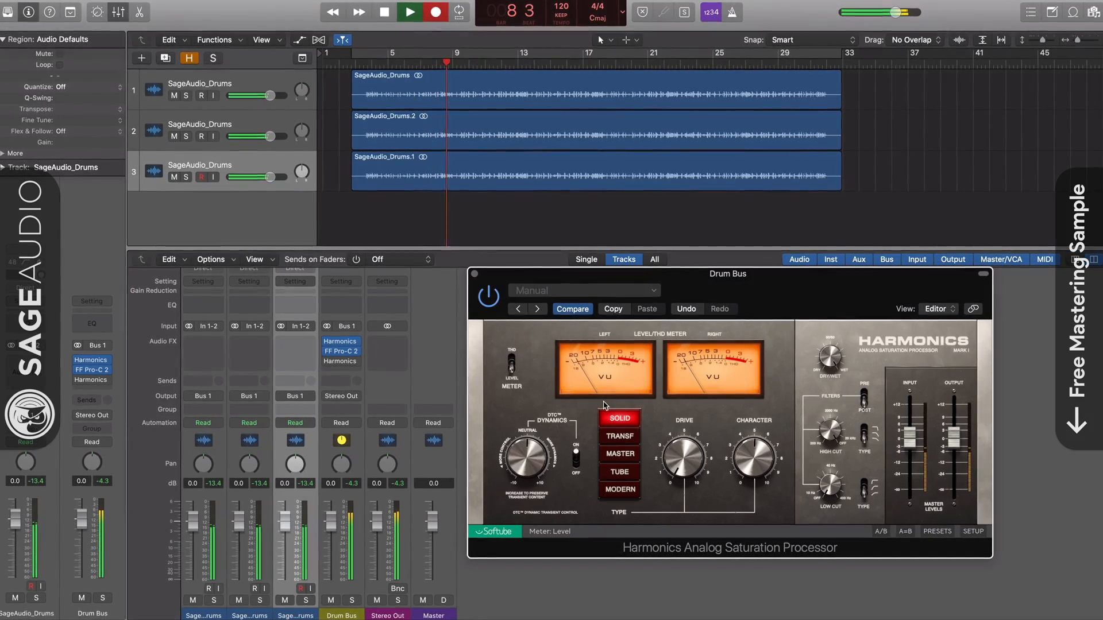
Set the pre-compressor Harmonics Drive to 6.0 and switch its DTC dynamics off
{"action": "left_click_drag", "start_coordinate": [676, 462], "coordinate": [676, 429]}
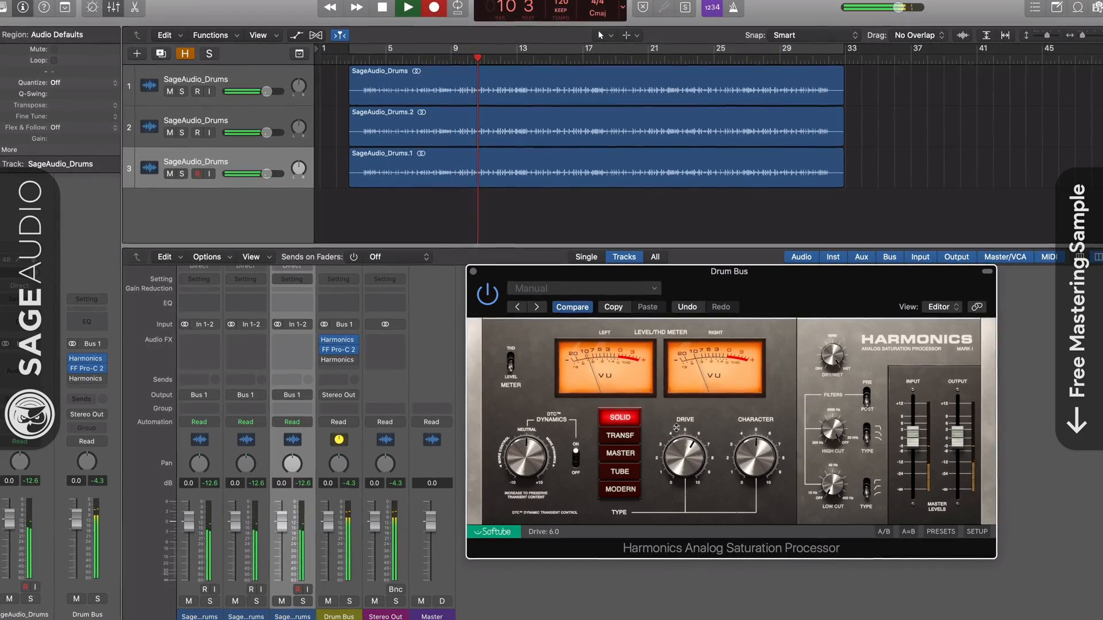
{"action": "left_click", "coordinate": [576, 457]}
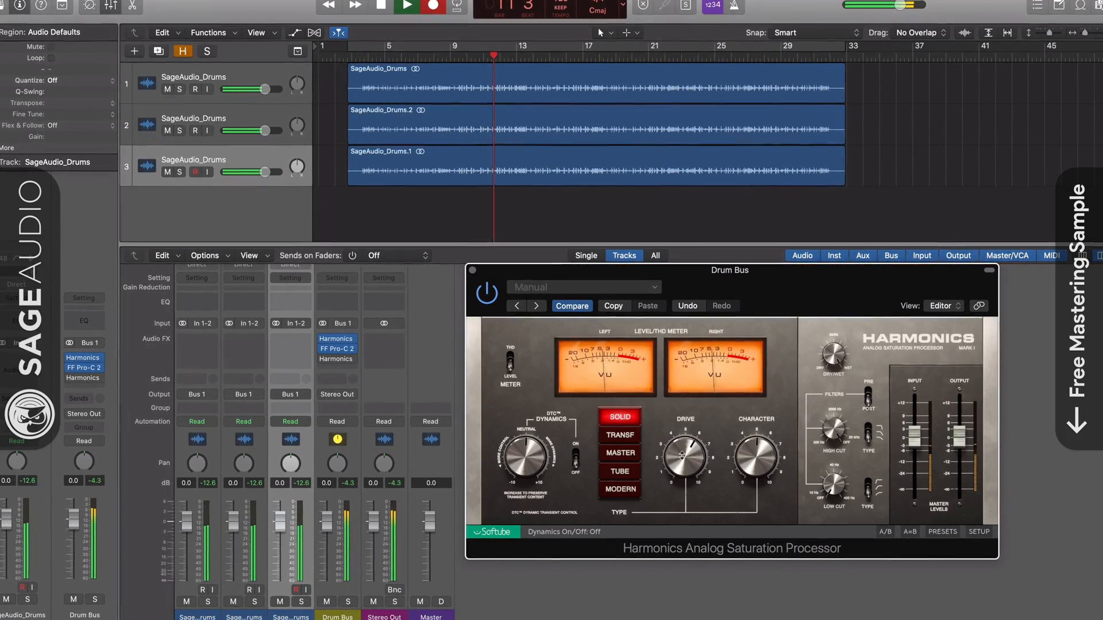
Audition the Transformer, Master, Tube and Modern drive types on the pre-compressor Harmonics, finishing by bypassing the plug-in and closing its window
{"action": "left_click", "coordinate": [630, 435]}
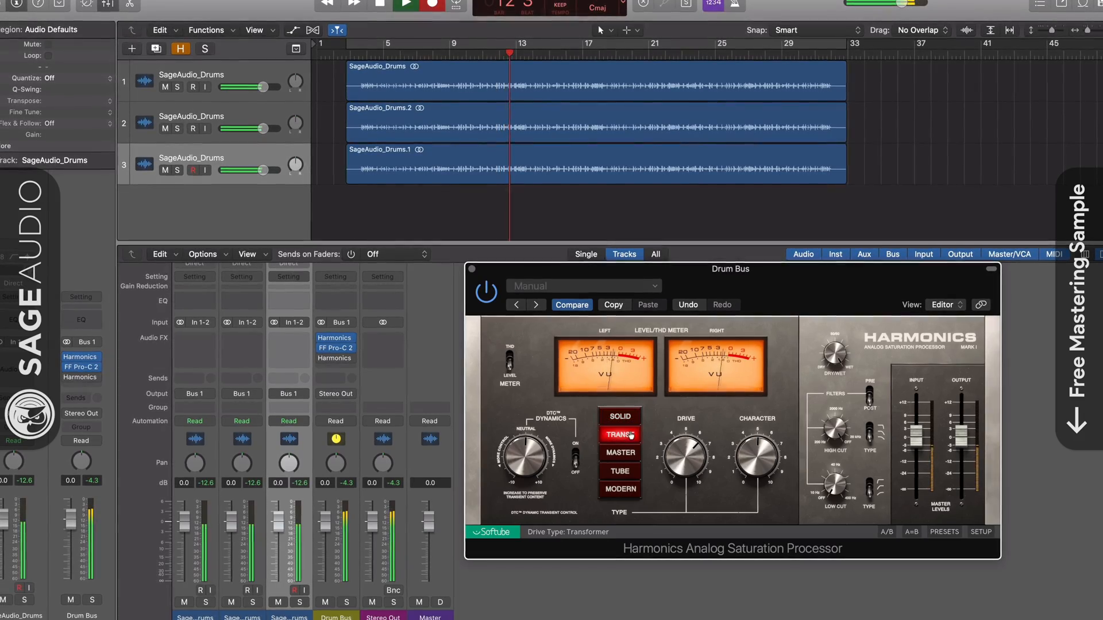
{"action": "left_click", "coordinate": [621, 453]}
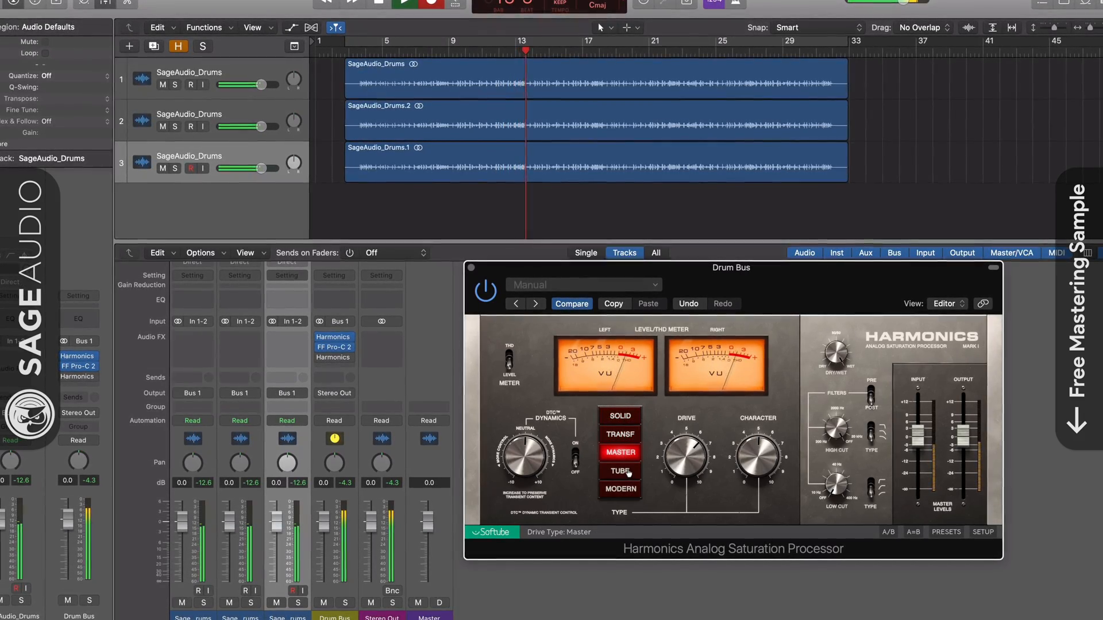
{"action": "left_click", "coordinate": [628, 472]}
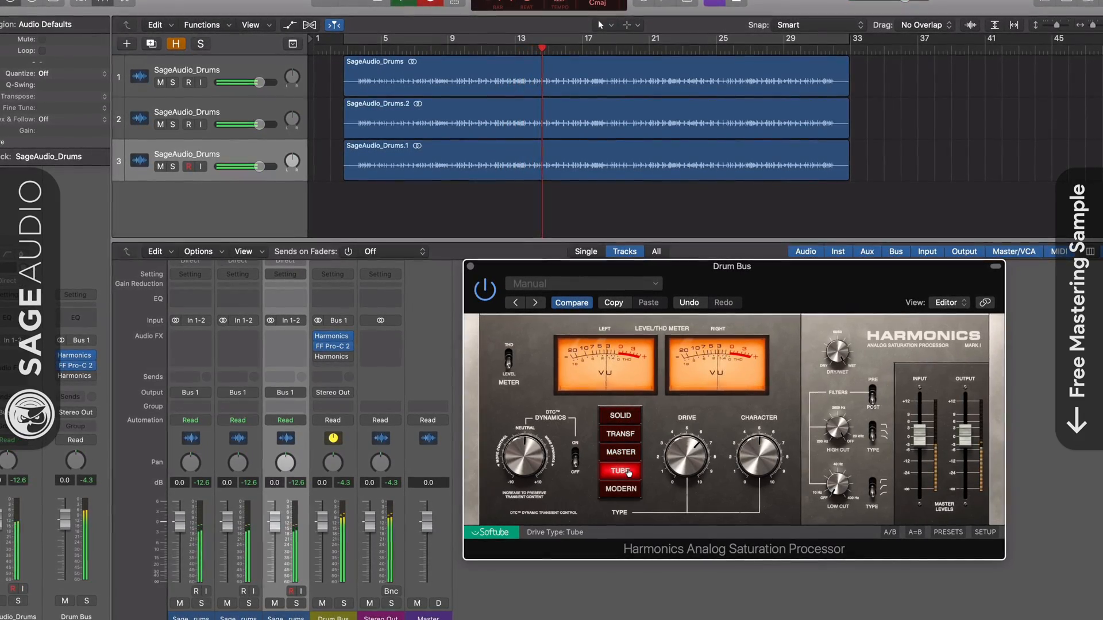
{"action": "left_click", "coordinate": [620, 489]}
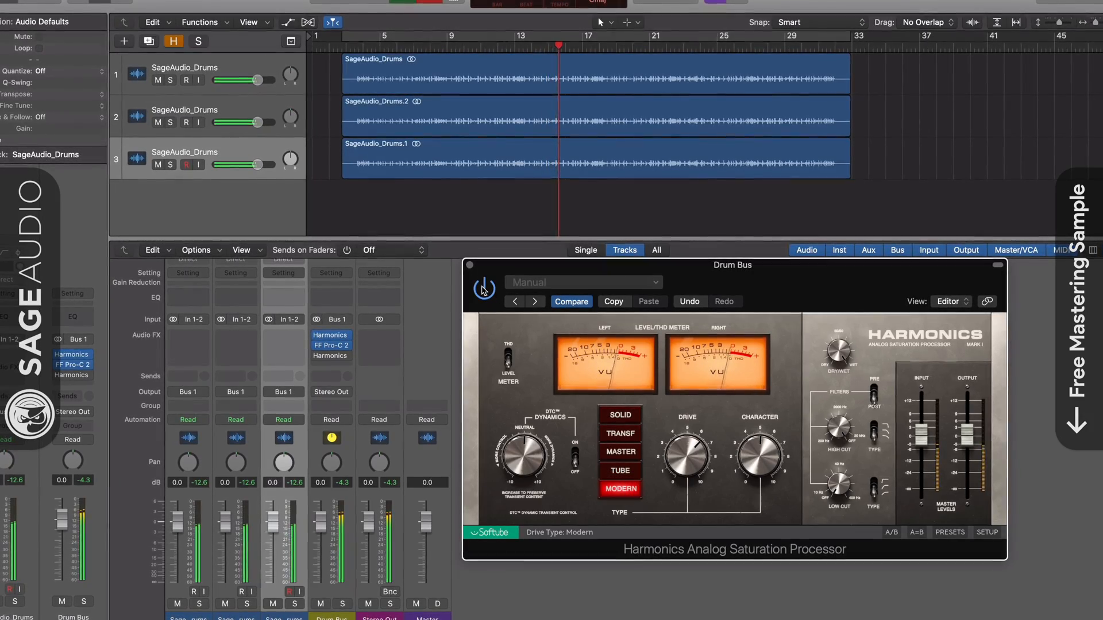
{"action": "left_click", "coordinate": [469, 265]}
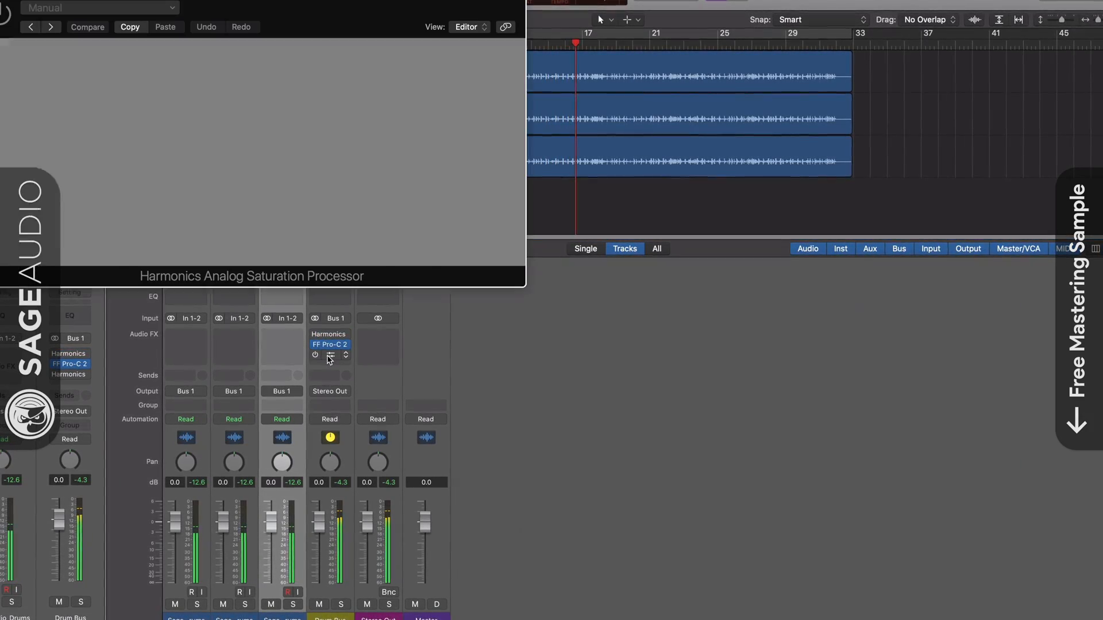
Re-enable the post-compressor Harmonics with DTC dynamics off and audition its Transformer, Master, Tube and Modern drive types
{"action": "left_click_drag", "start_coordinate": [6, 0], "coordinate": [463, 278]}
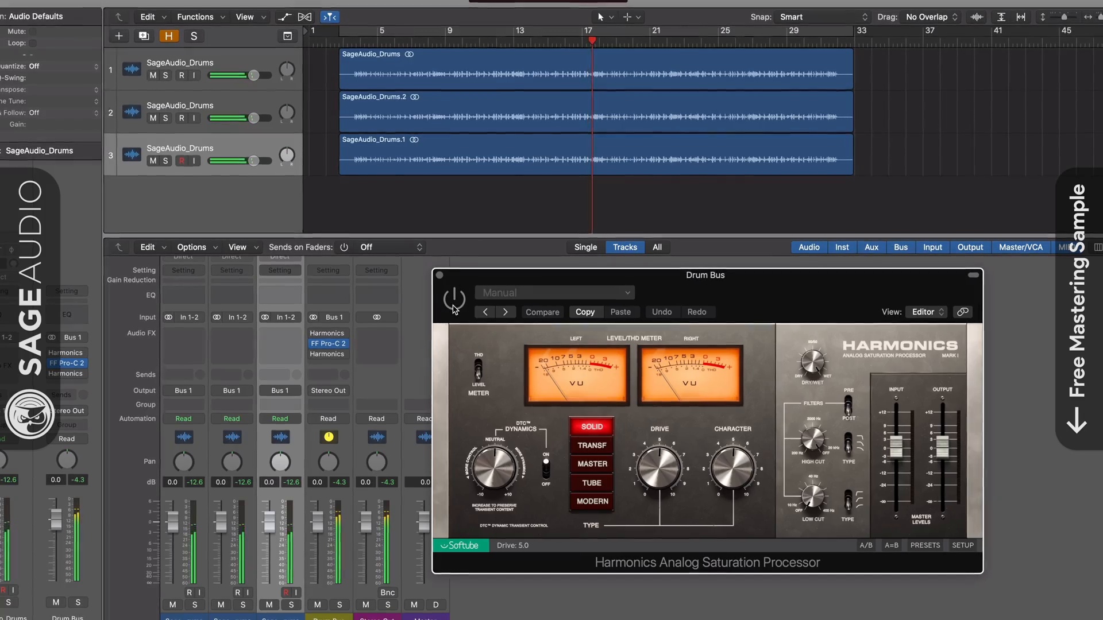
{"action": "left_click", "coordinate": [545, 470]}
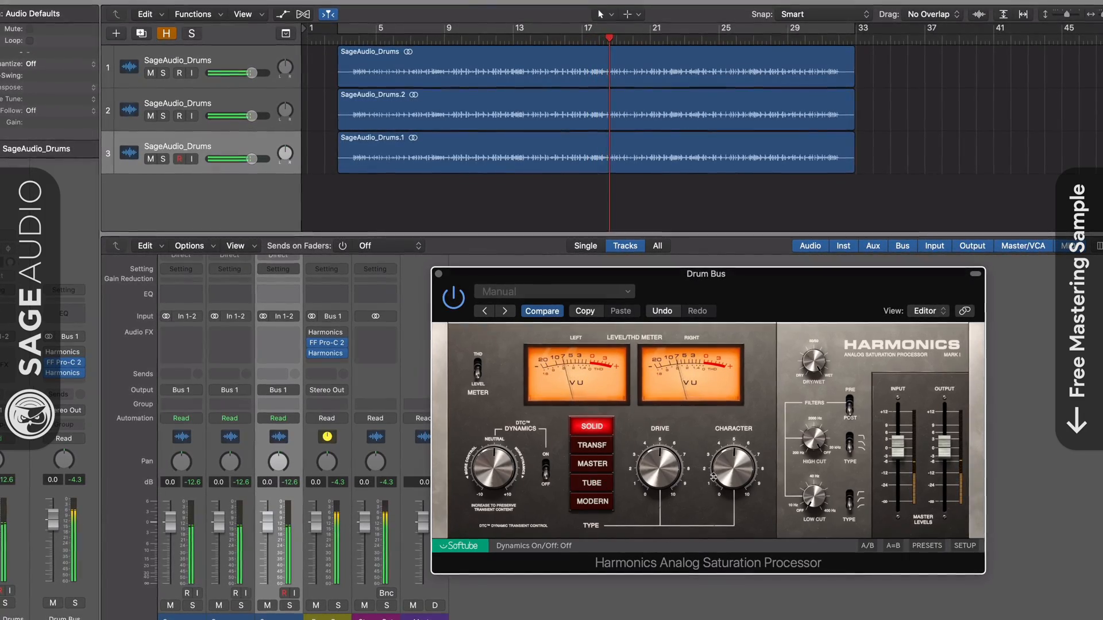
{"action": "left_click", "coordinate": [604, 446]}
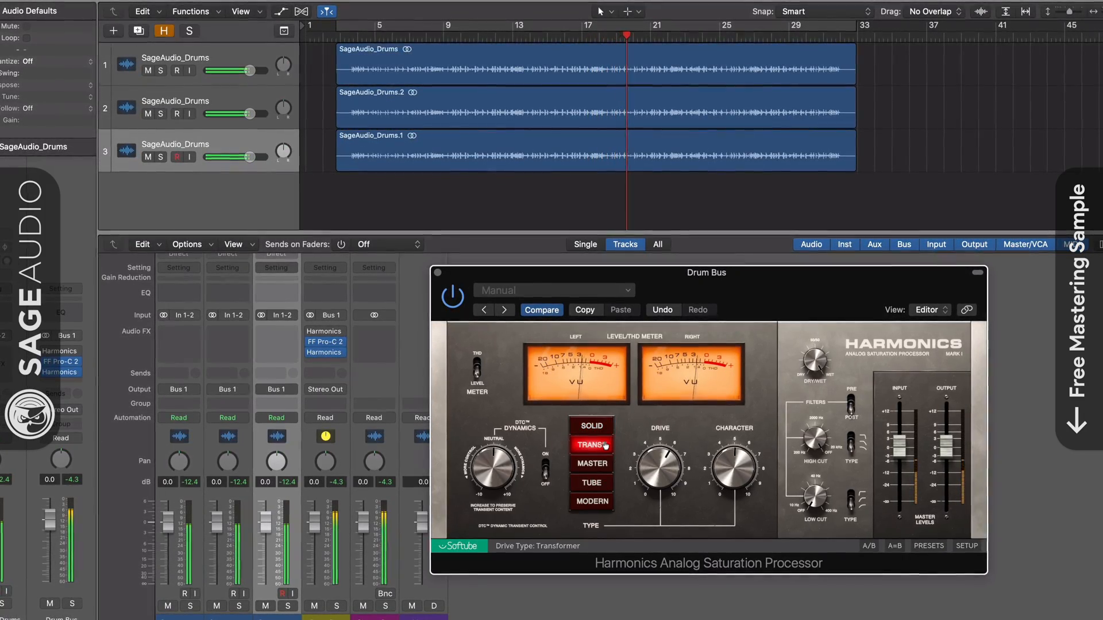
{"action": "left_click", "coordinate": [600, 464]}
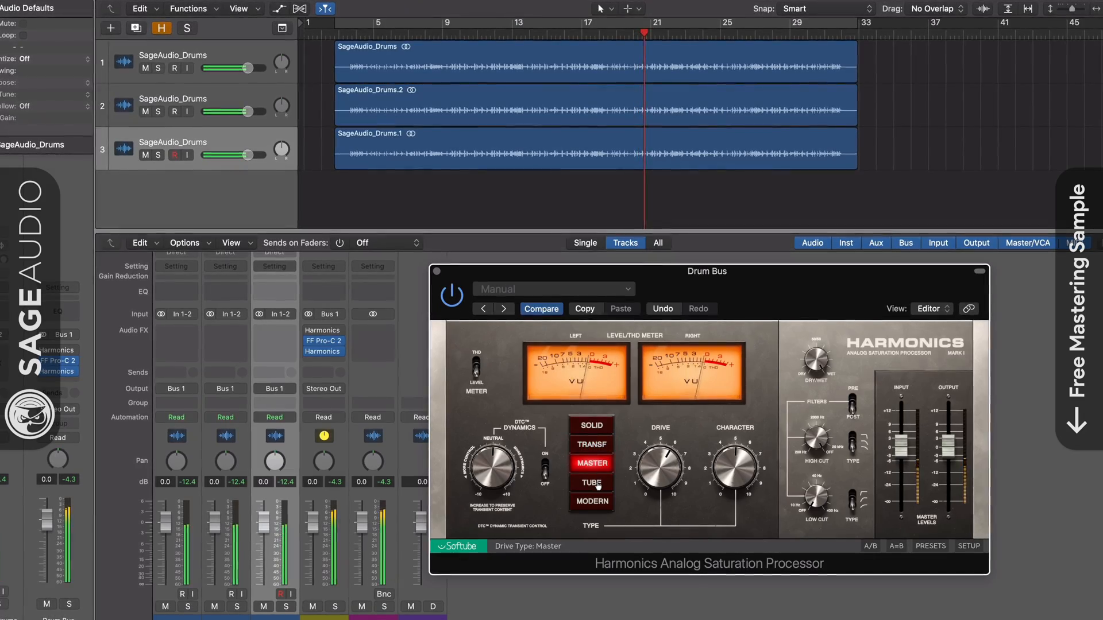
{"action": "left_click", "coordinate": [597, 483]}
{"action": "left_click", "coordinate": [594, 501]}
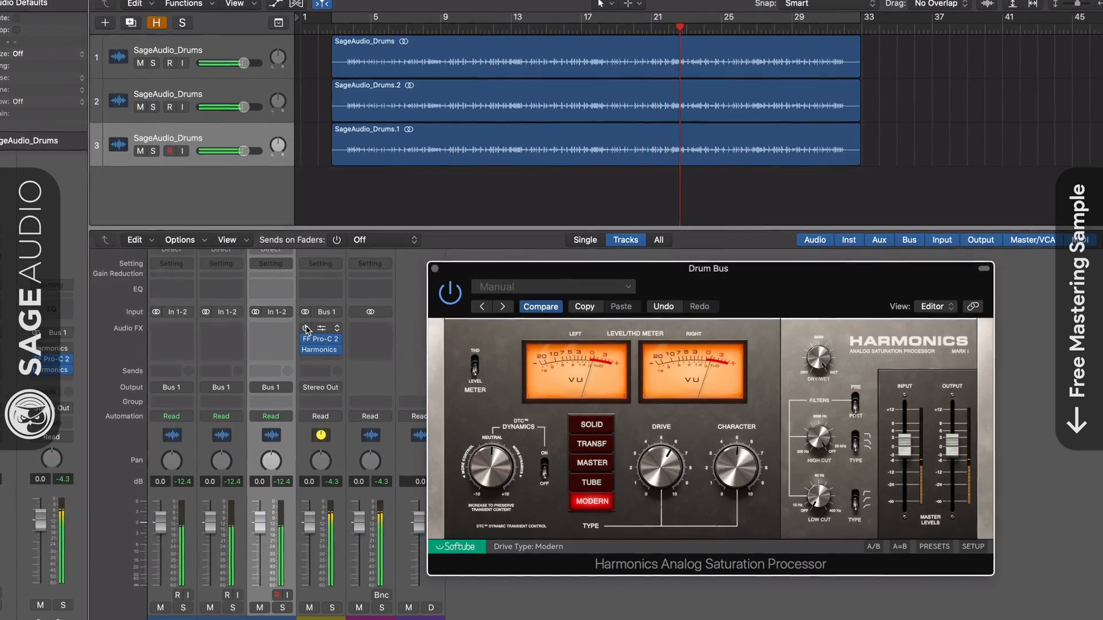
Re-enable the Harmonics before FF Pro-C 2 and arrange its window beside the post-compressor one
{"action": "left_click_drag", "start_coordinate": [492, 272], "coordinate": [547, 270]}
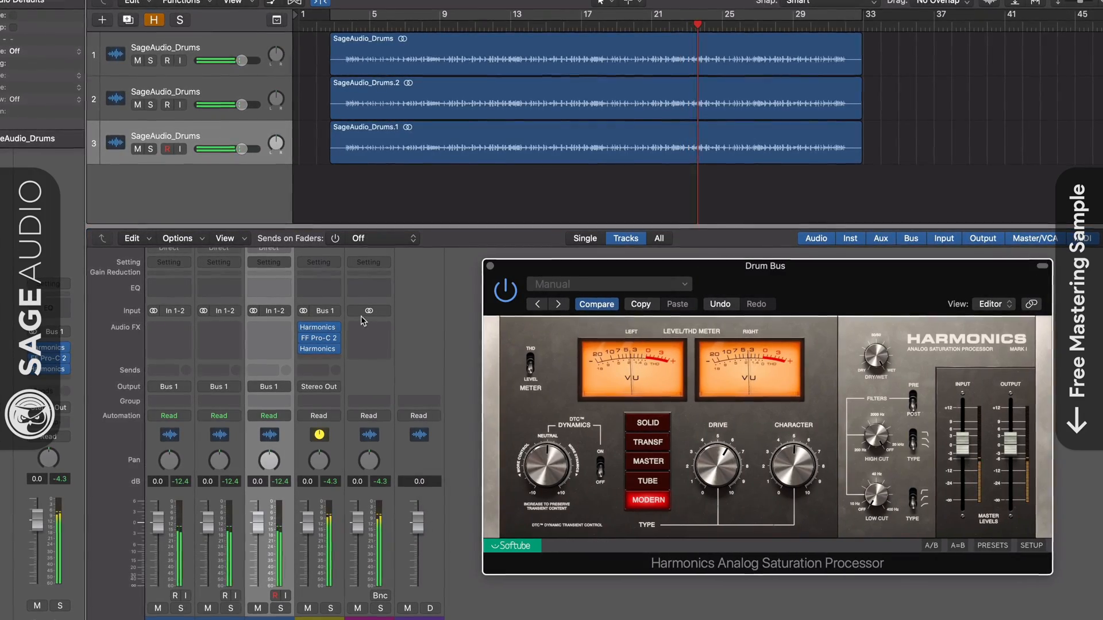
{"action": "left_click", "coordinate": [320, 328]}
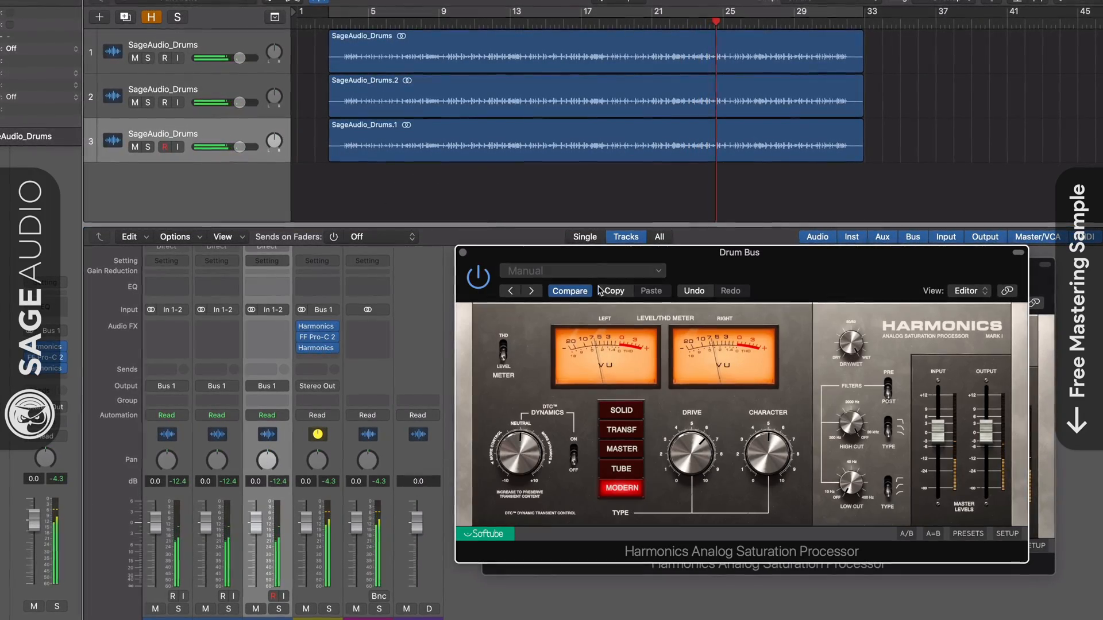
{"action": "left_click_drag", "start_coordinate": [922, 248], "coordinate": [501, 263]}
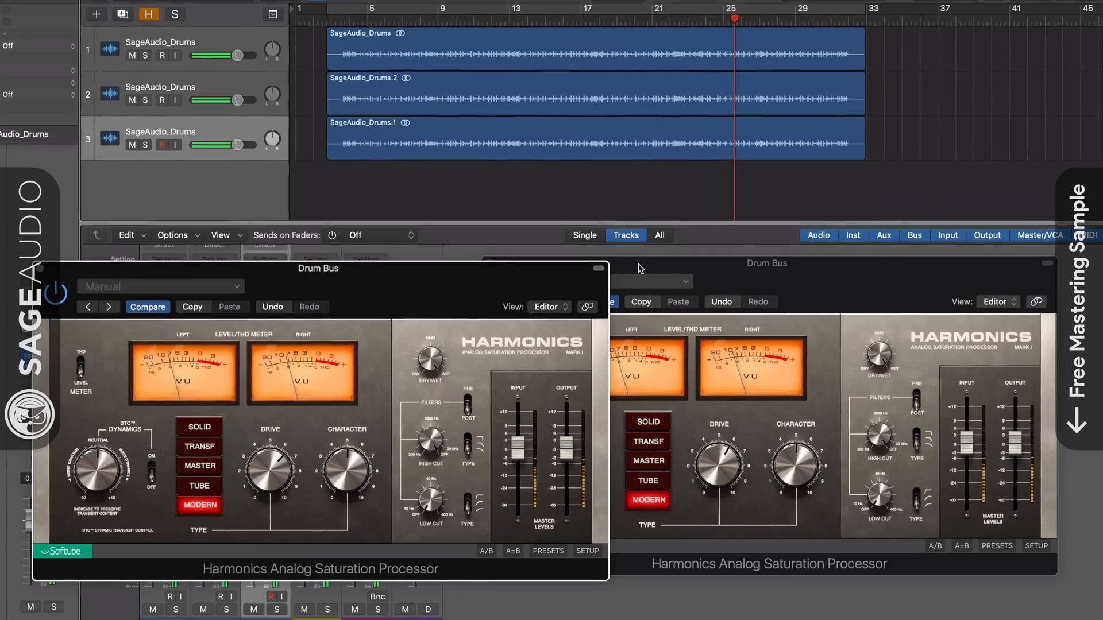
Set the pre-compressor Harmonics to Transformer with Drive 6.7 and the post-compressor one to Solid with Drive 7.0
{"action": "left_click_drag", "start_coordinate": [640, 269], "coordinate": [644, 274]}
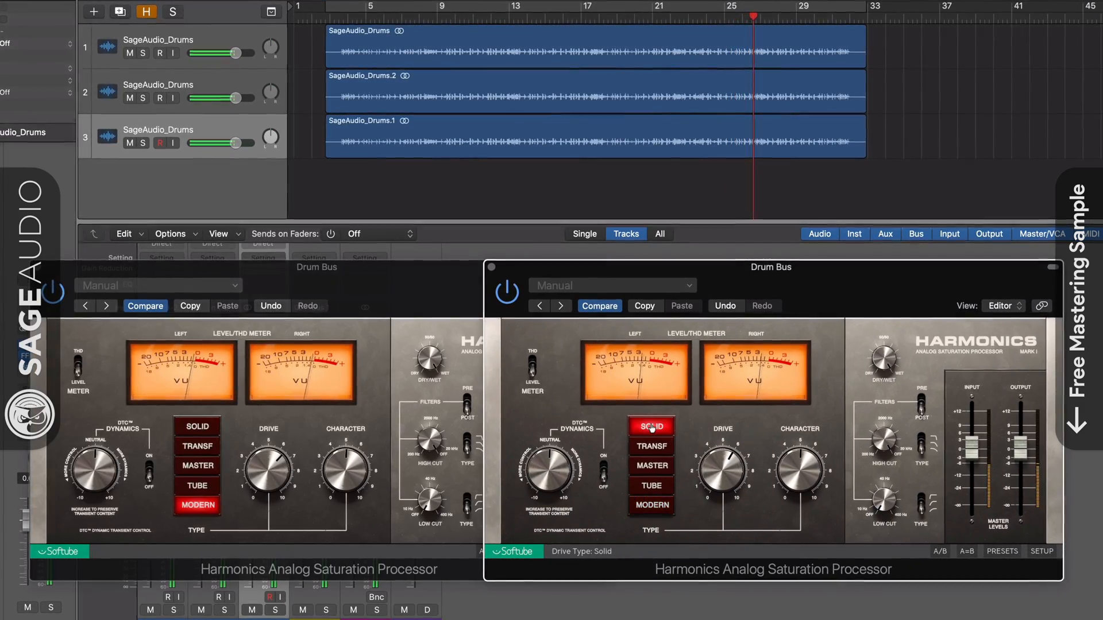
{"action": "left_click", "coordinate": [205, 446]}
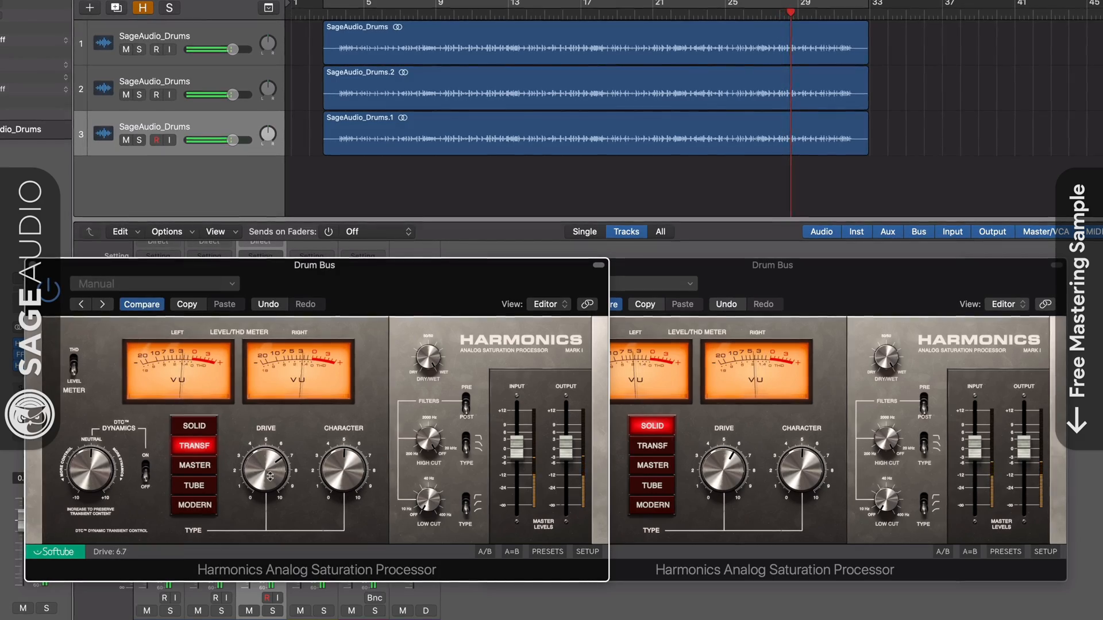
{"action": "left_click_drag", "start_coordinate": [728, 487], "coordinate": [728, 481]}
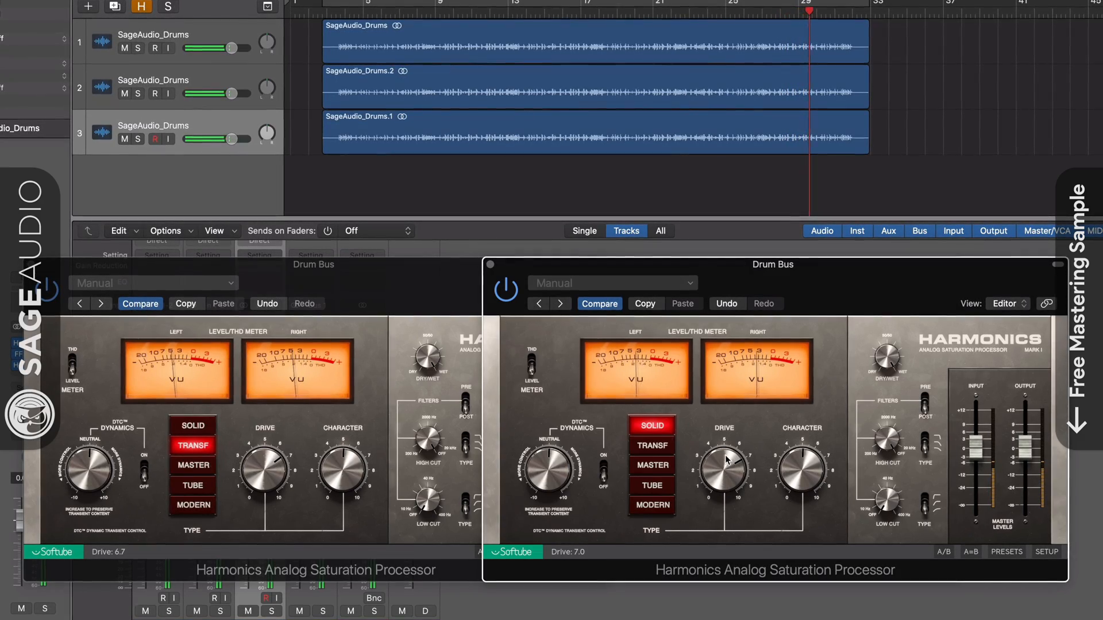
{"action": "left_click_drag", "start_coordinate": [619, 274], "coordinate": [625, 274]}
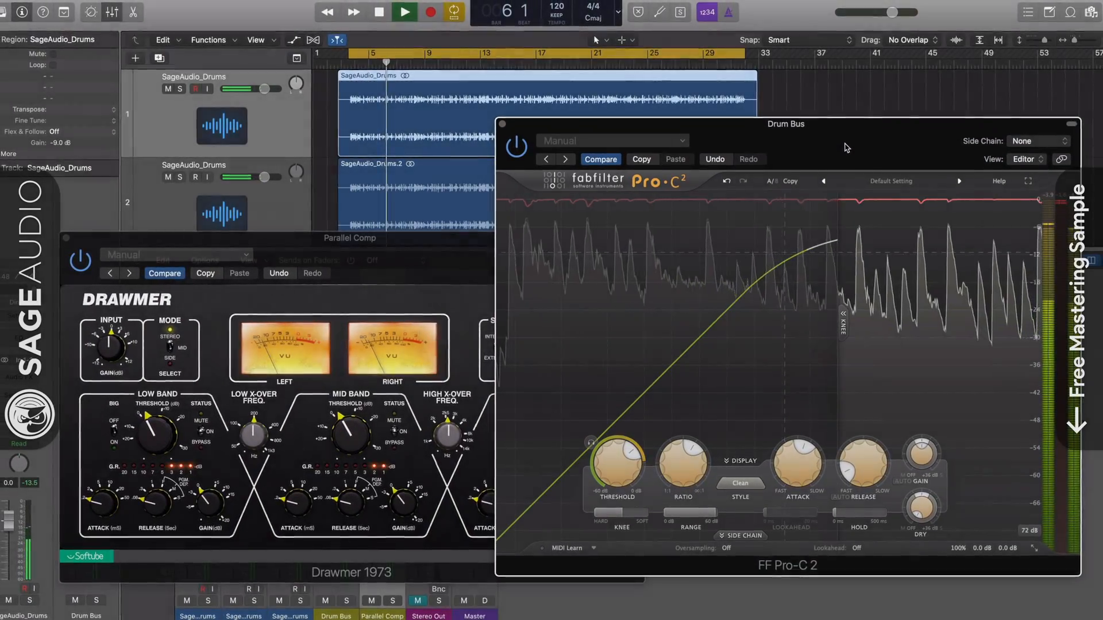
{"action": "left_click_drag", "start_coordinate": [846, 146], "coordinate": [845, 158]}
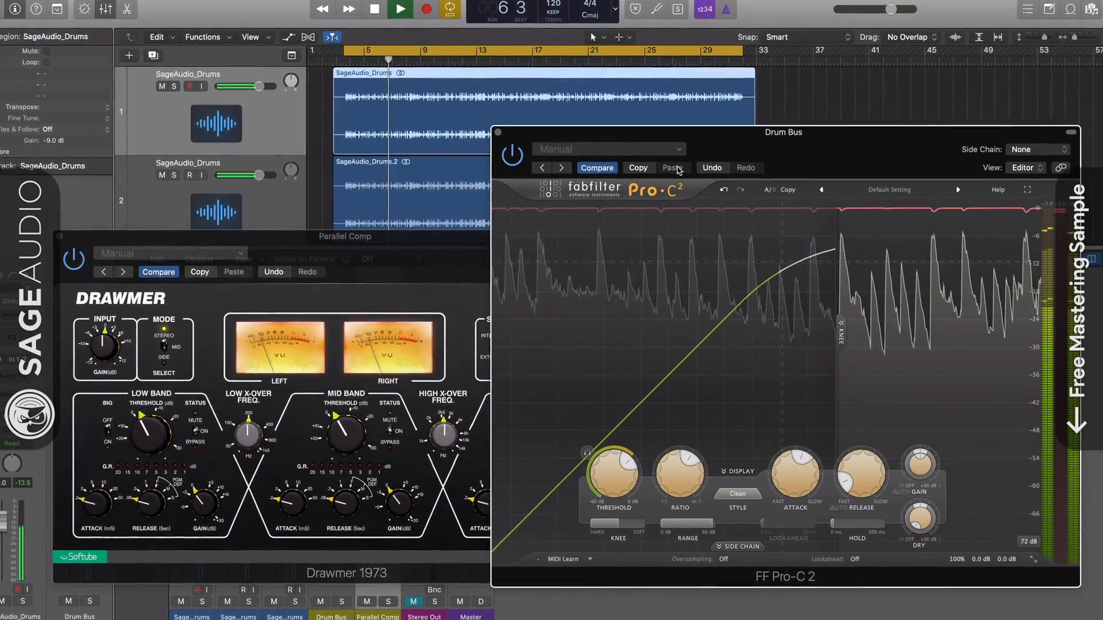
{"action": "left_click", "coordinate": [444, 257]}
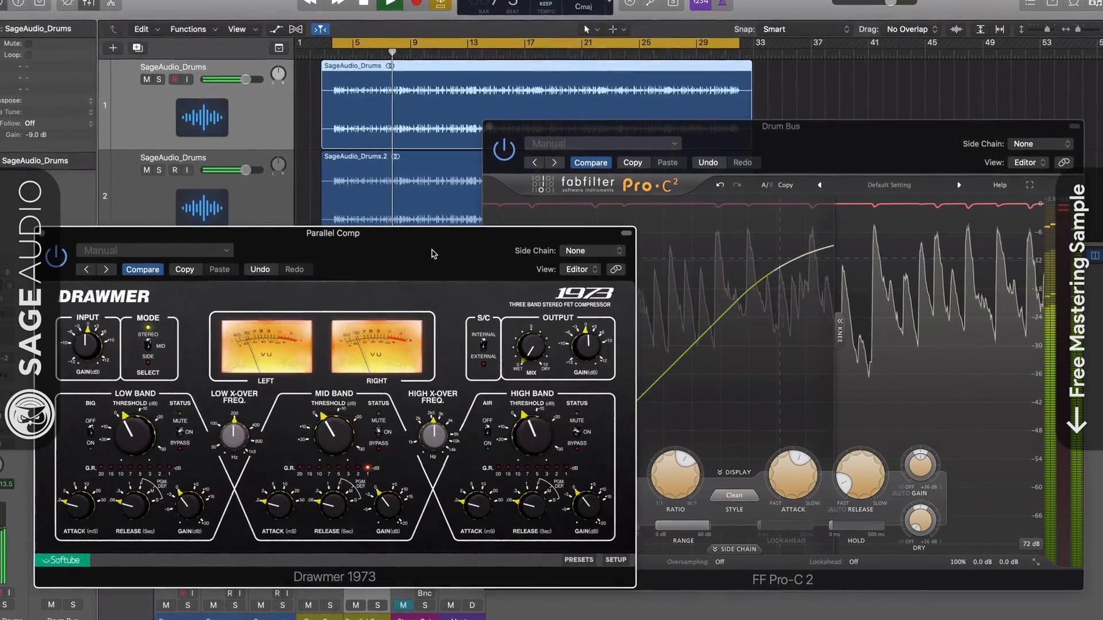
{"action": "left_click", "coordinate": [537, 208]}
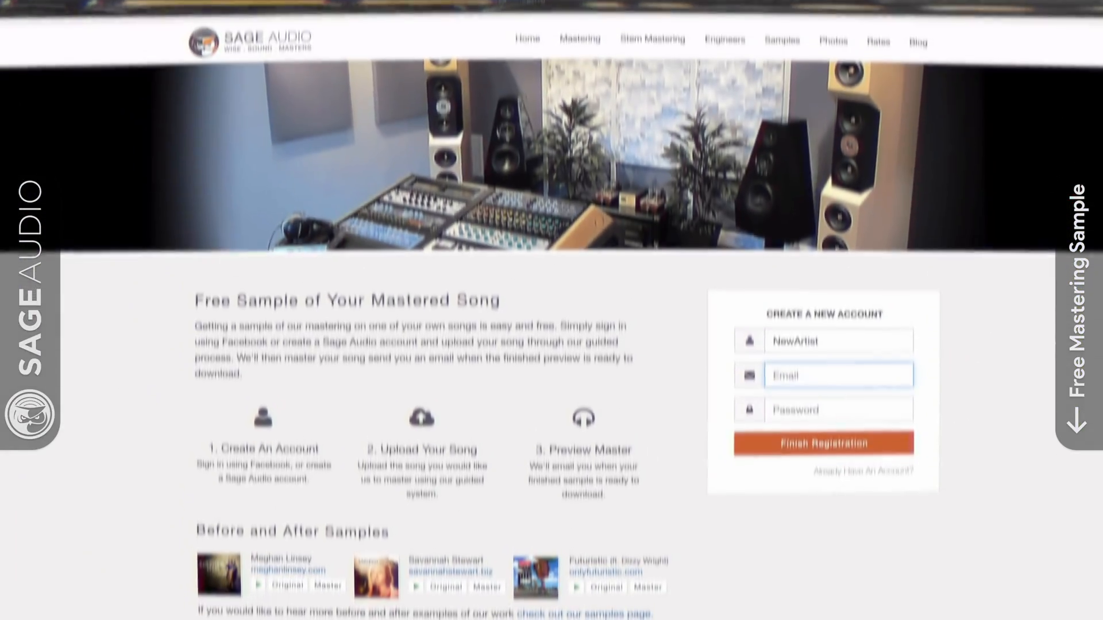
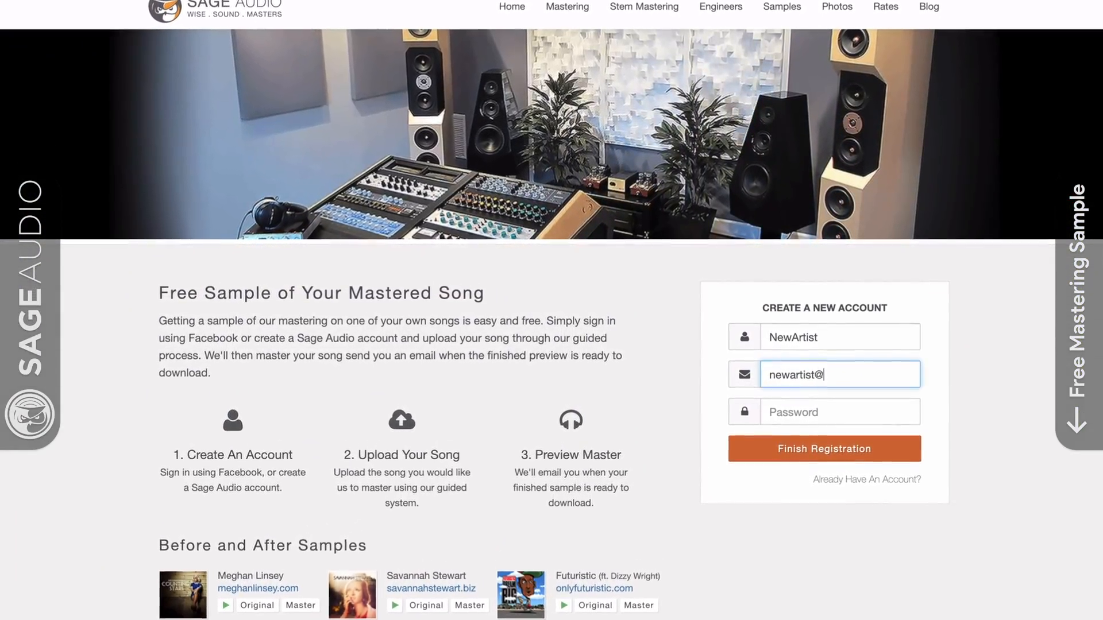
On the Sage Audio website, fill in the new account's e-mail address and password
{"action": "key", "text": "Tab"}
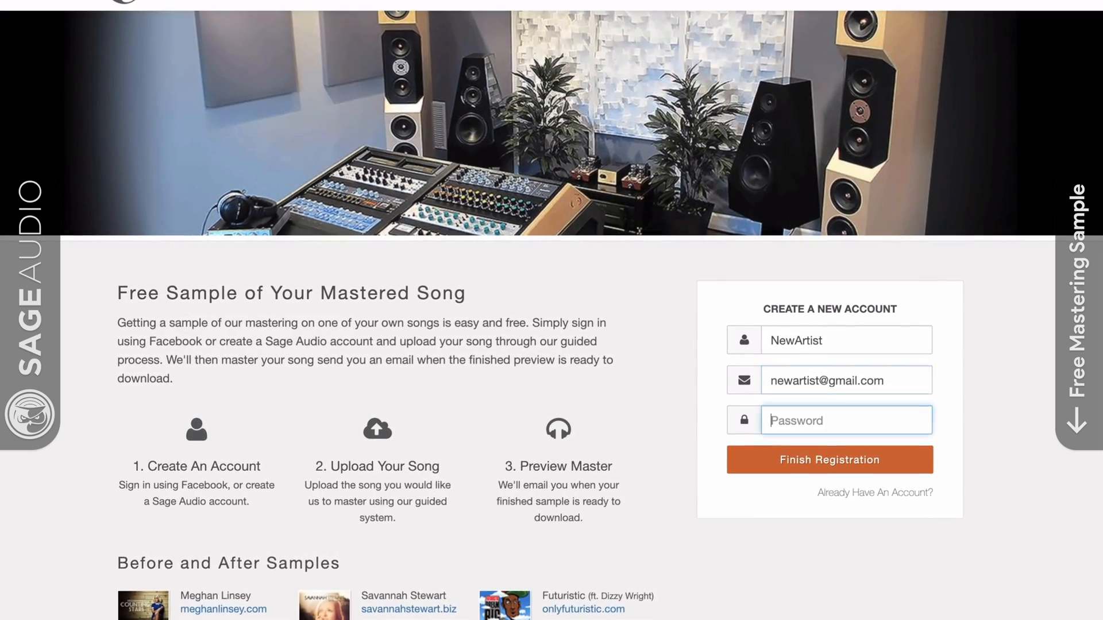
{"action": "type", "text": "•••"}
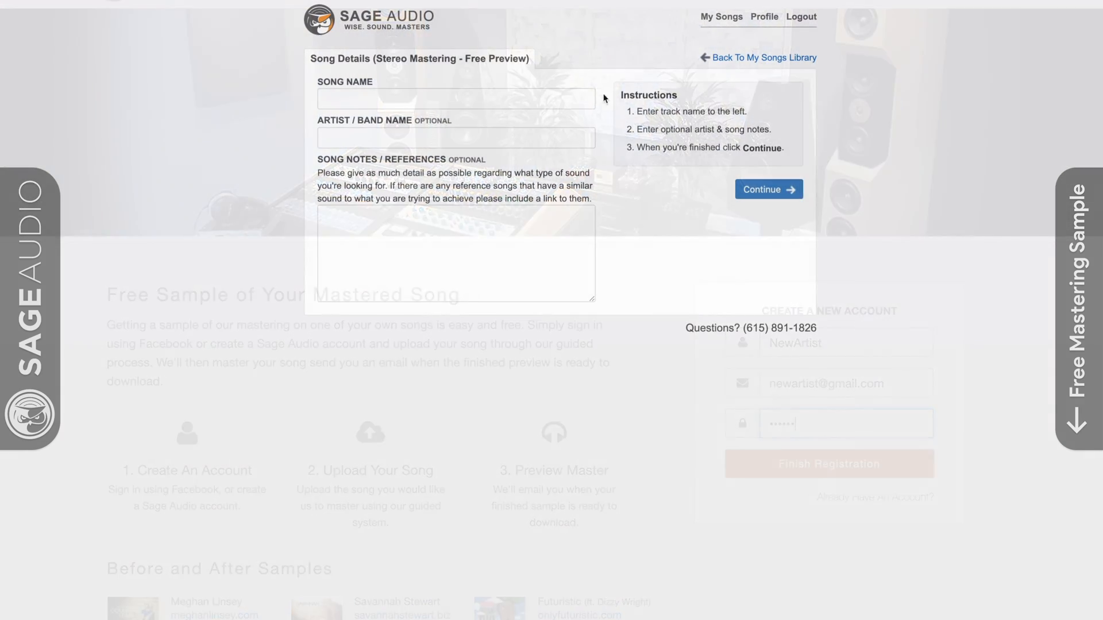
Name the song "New Song" and fill in the artist / band name for the free mastering preview
{"action": "left_click", "coordinate": [559, 106]}
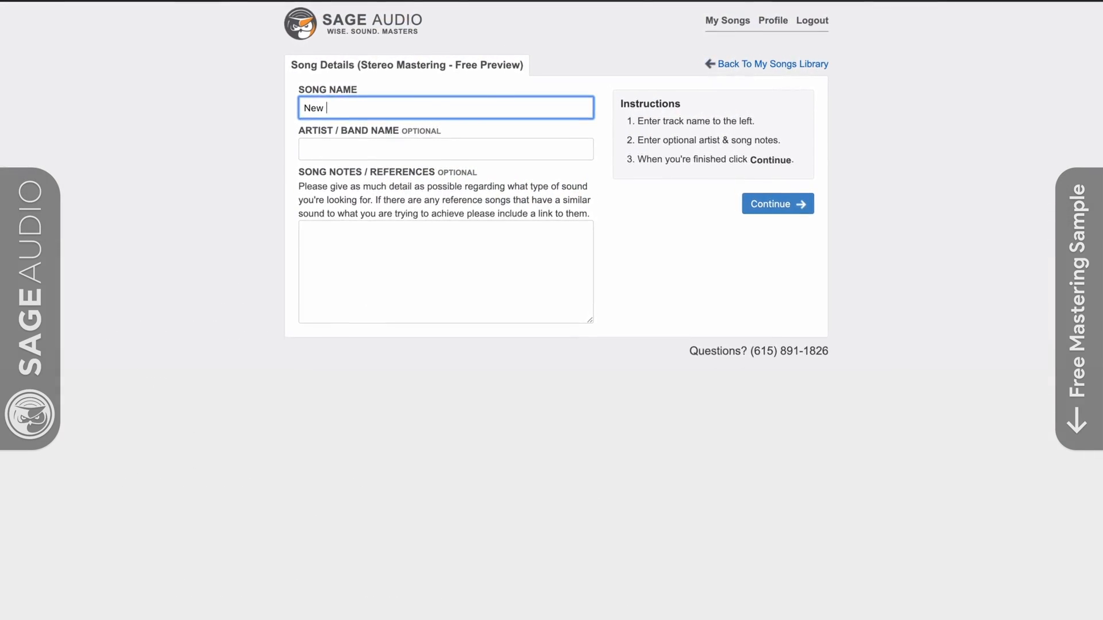
{"action": "key", "text": "Tab"}
{"action": "type", "text": "N"}
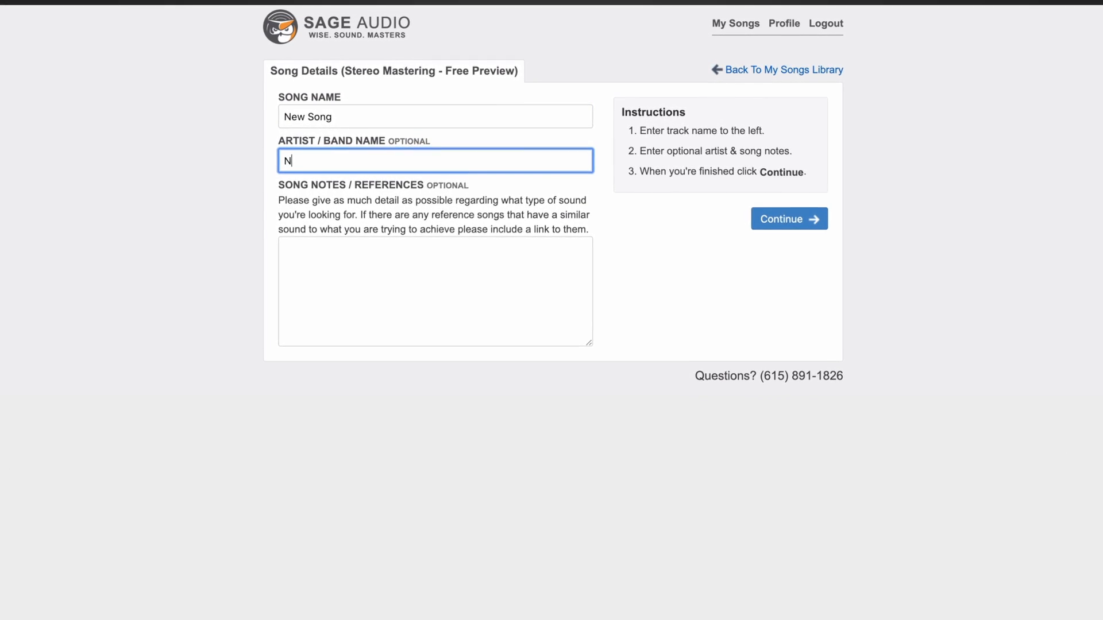
{"action": "type", "text": "ew Art"}
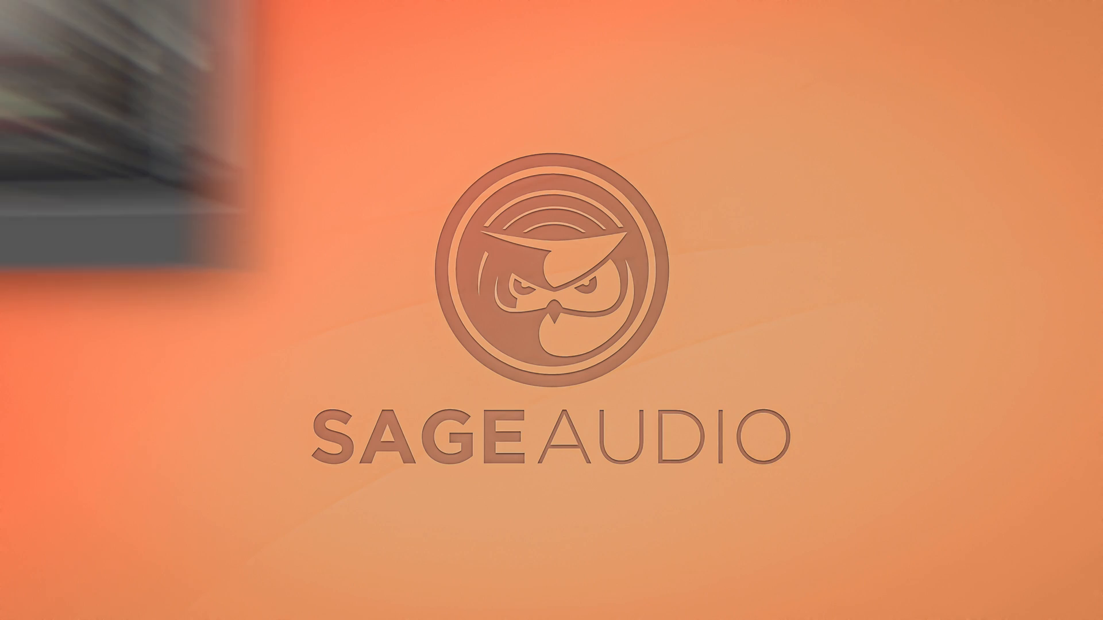
{"action": "left_click_drag", "start_coordinate": [367, 166], "coordinate": [368, 161]}
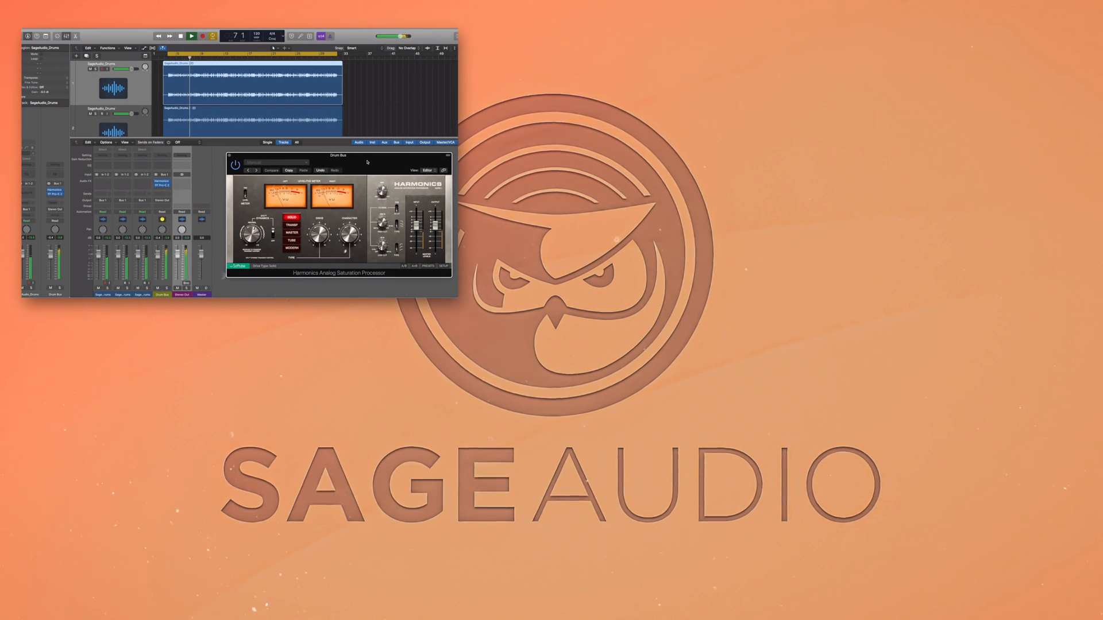